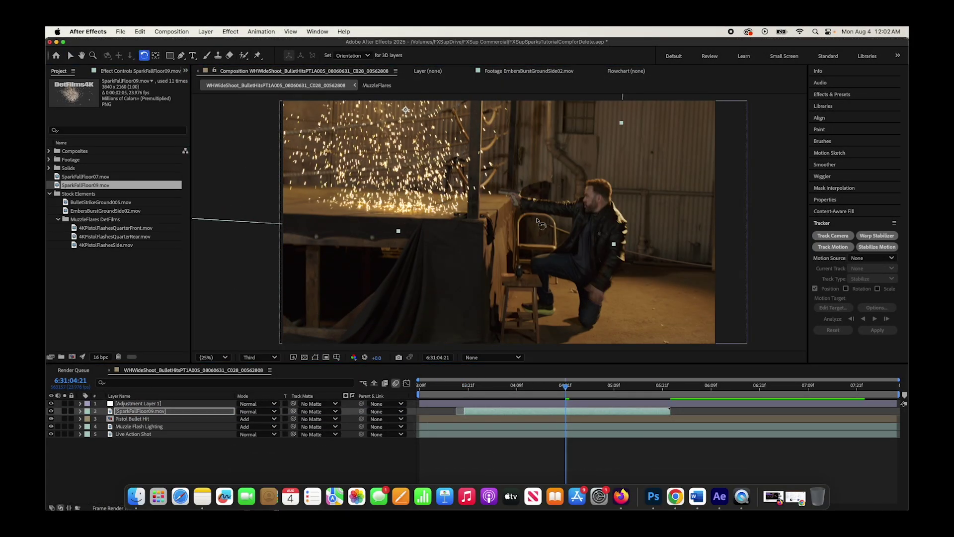
Step: Move the SparkFallFloor09.mov layer earlier so it starts near the beginning of the composition, and preview its timing
click(441, 386)
drag(491, 412, 439, 413)
key(space)
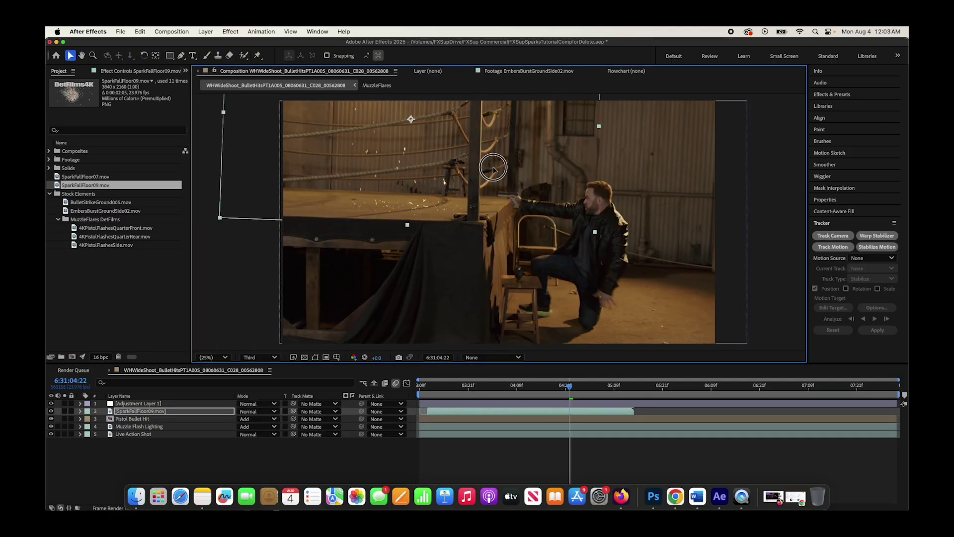
key(space)
Step: Add SparkFallFloor07.mov to the composition above the SparkFallFloor09.mov layer and scrub through the added sparks
drag(85, 177, 154, 411)
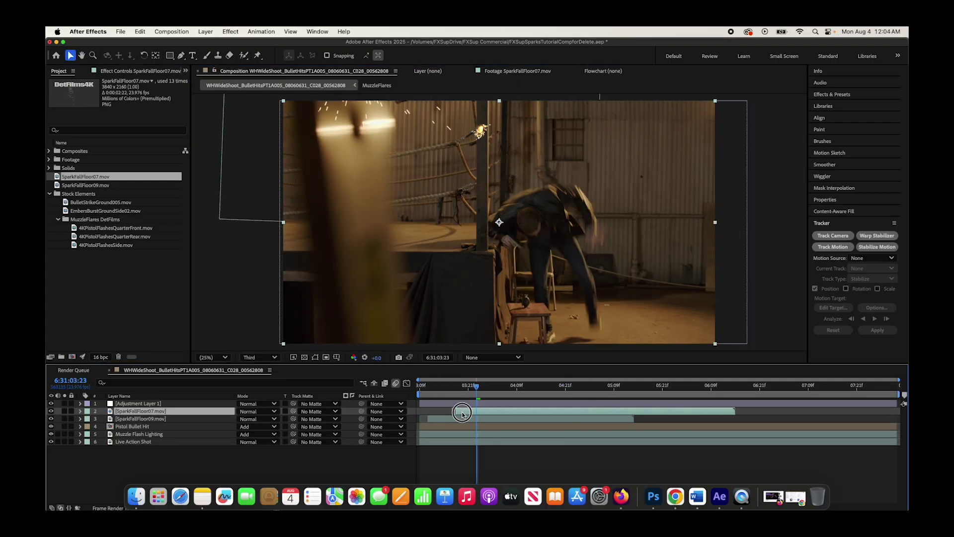
drag(443, 385, 503, 384)
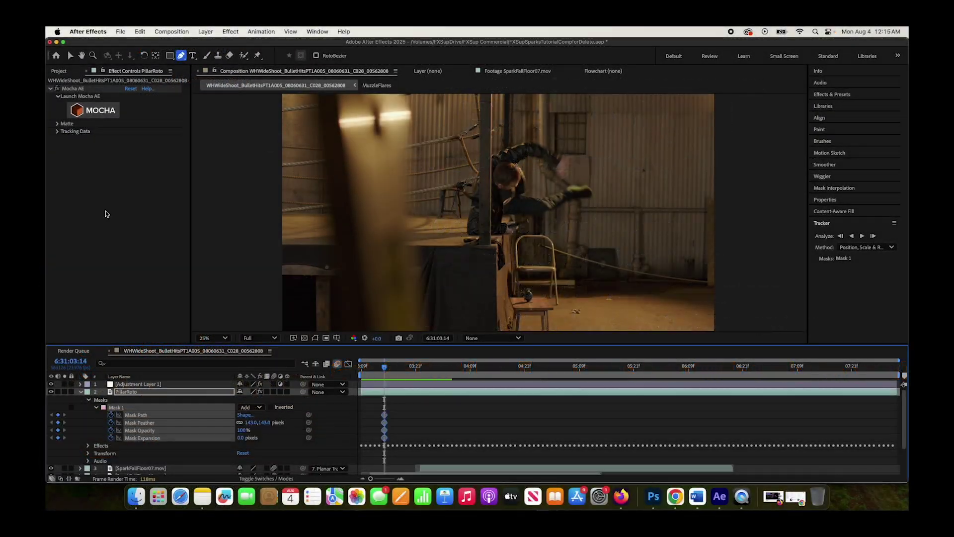
Step: Show the PillarRoto layer's mask outline and inspect its fit around the foreground pillar
click(315, 338)
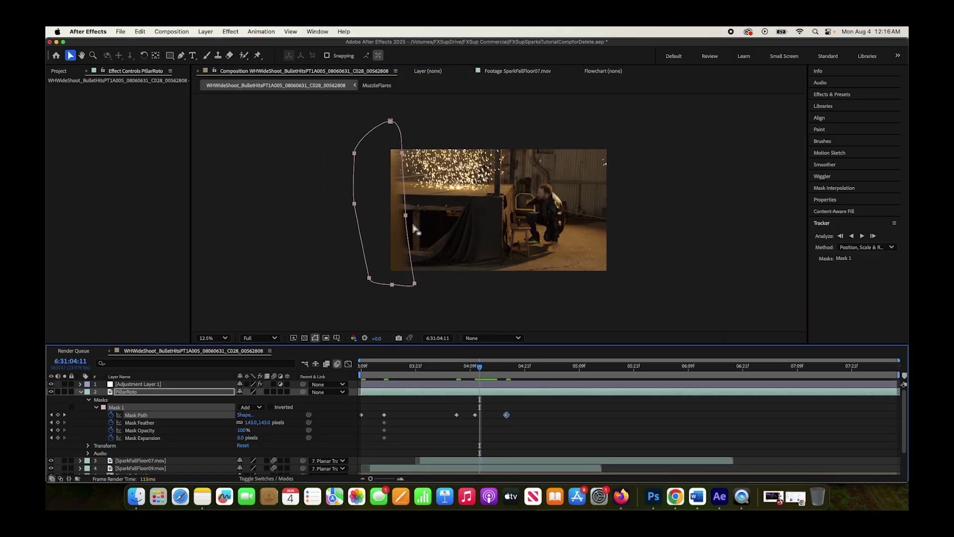
scroll(417, 219, up, 3)
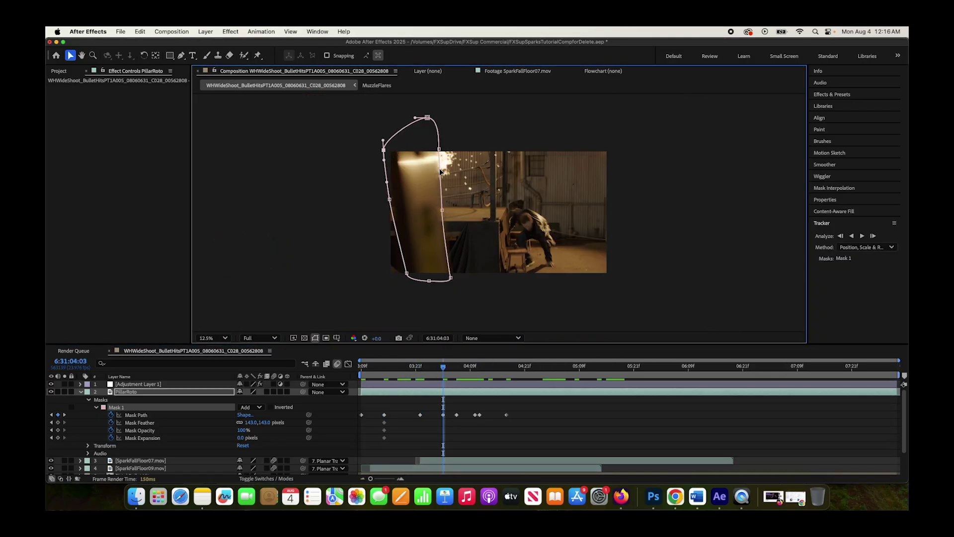
click(213, 338)
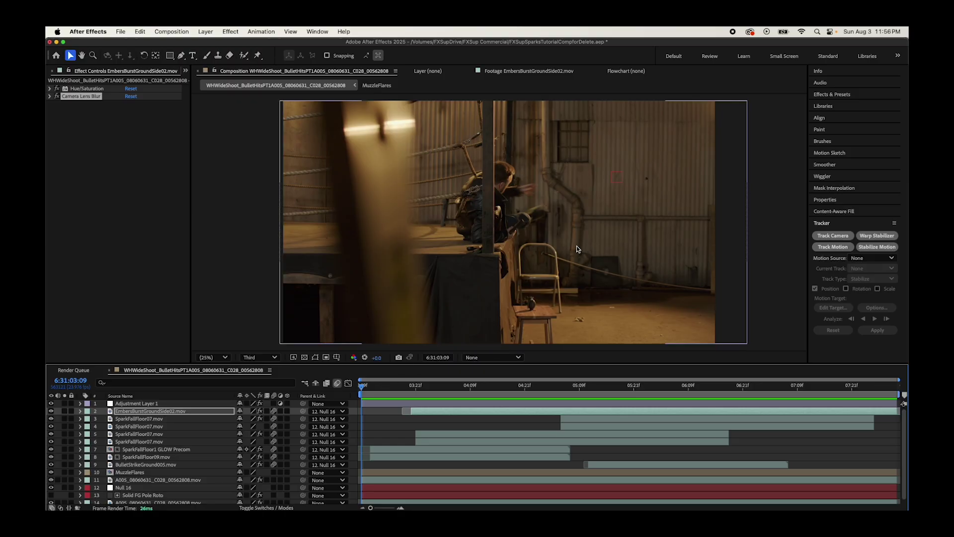
Step: Delete the EmbersBurstGroundSide02.mov layer and preview the composition in an enlarged viewer
key(Delete)
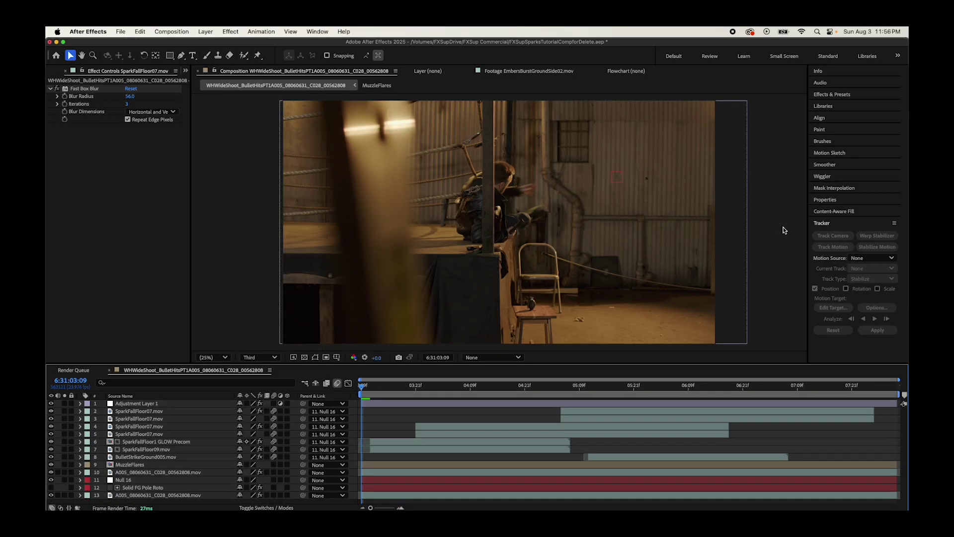
key(space)
key(grave)
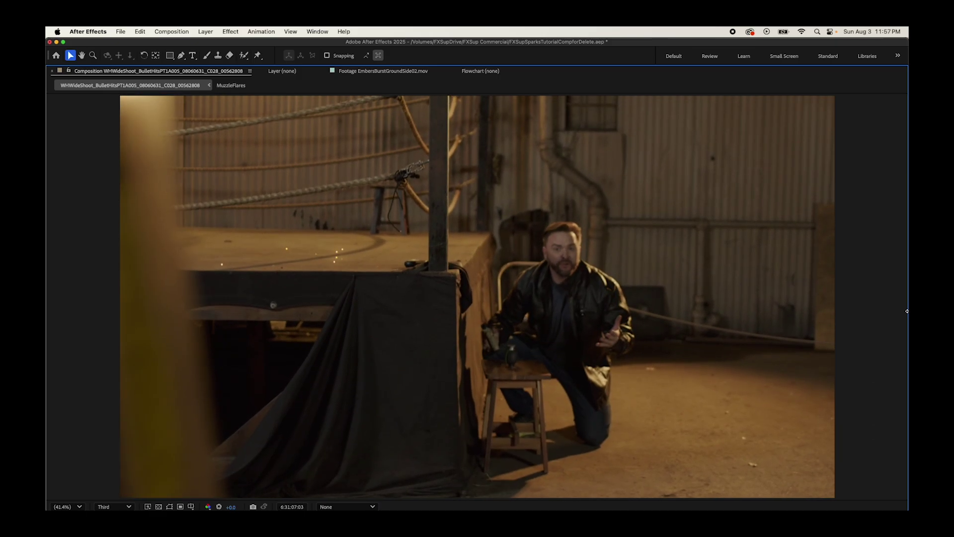
key(space)
key(grave)
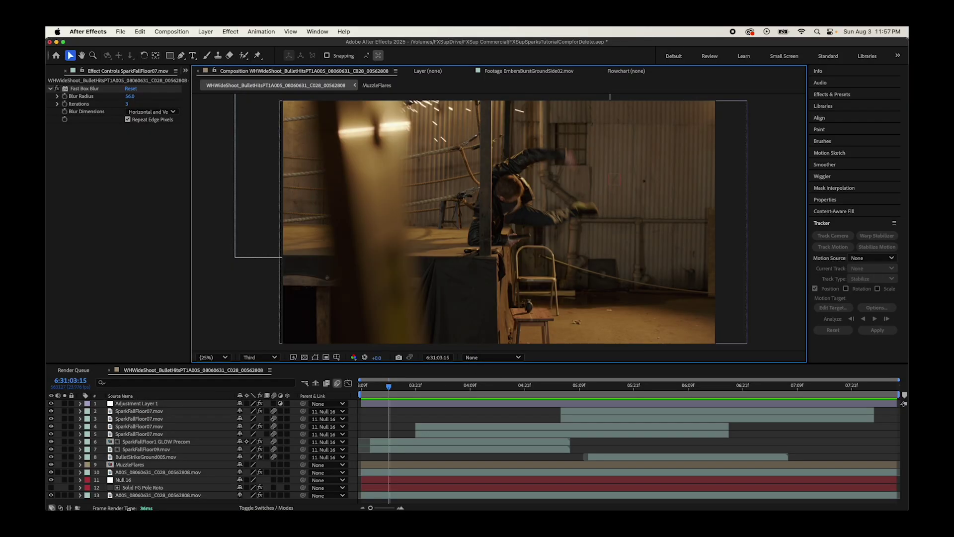
Step: Delete all SparkFallFloor layers, the SparkFallFloor1 GLOW Precom and the BulletStrikeGround005.mov layer from the composition
click(146, 411)
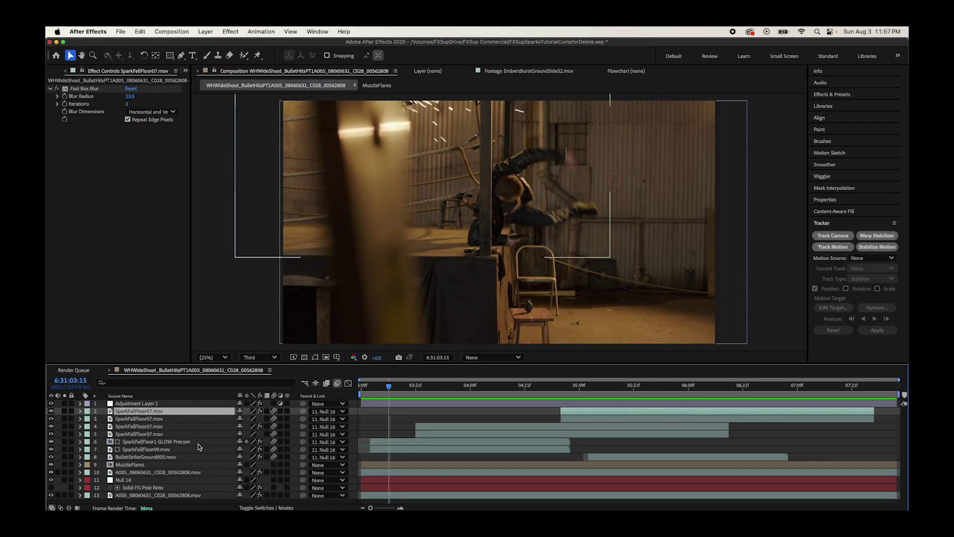
shift+click(140, 486)
click(150, 458)
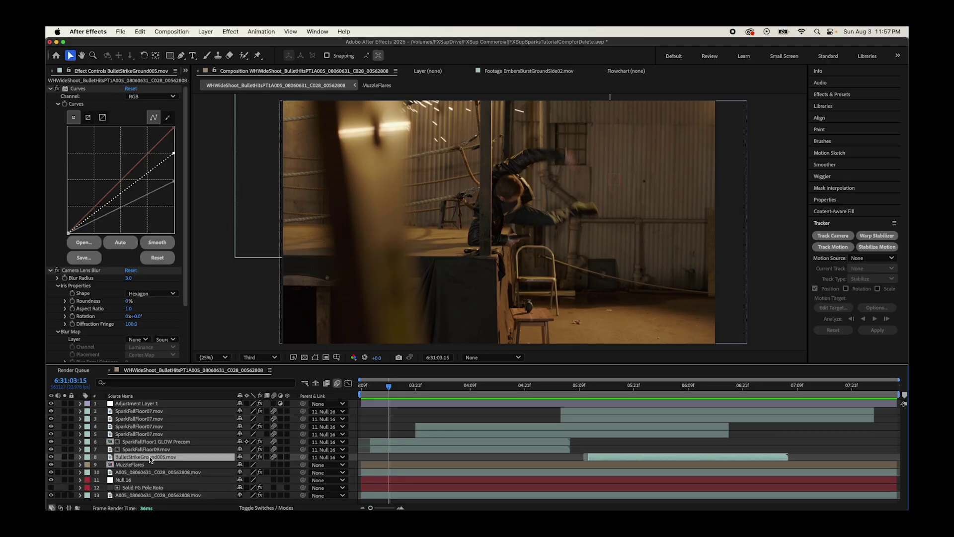
click(140, 410)
shift+click(133, 457)
key(Delete)
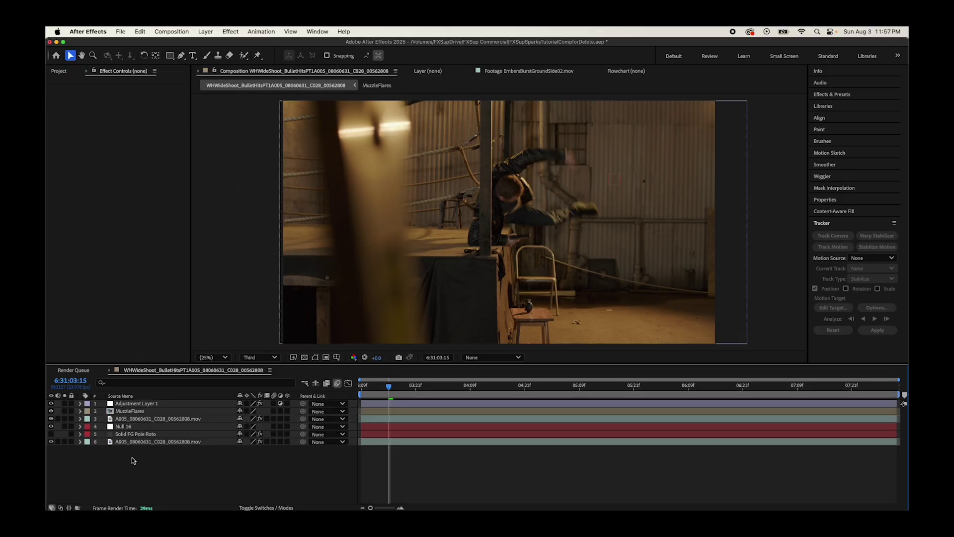
Step: Solo the muzzle flash lighting layer, examine it at the gunshot at 6:31:05:02, and turn its solo off
click(51, 418)
click(65, 419)
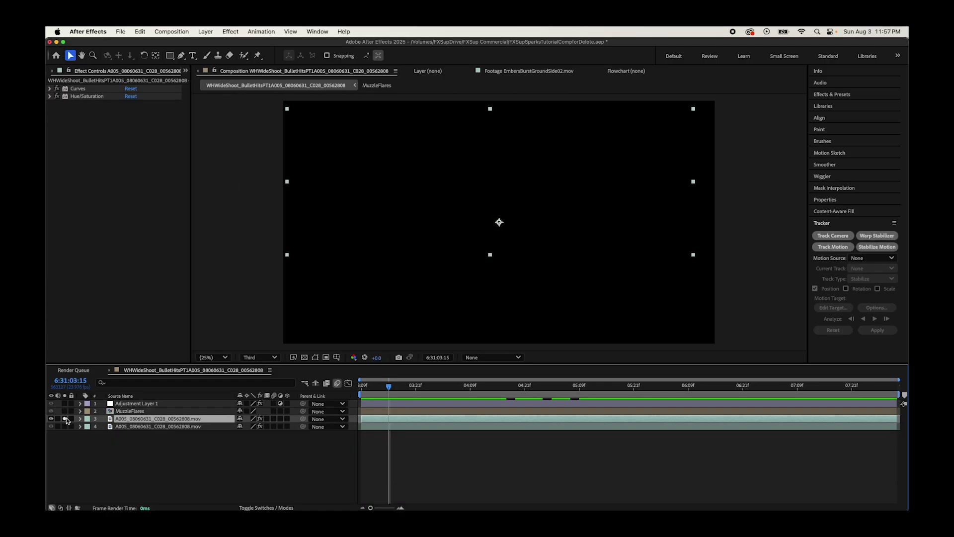
key(F4)
click(528, 391)
drag(570, 400, 586, 409)
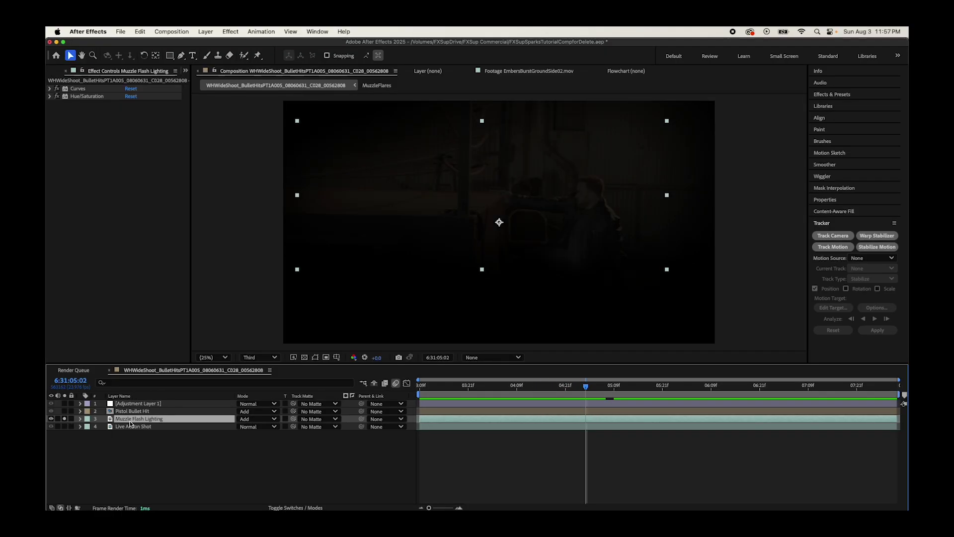
click(65, 419)
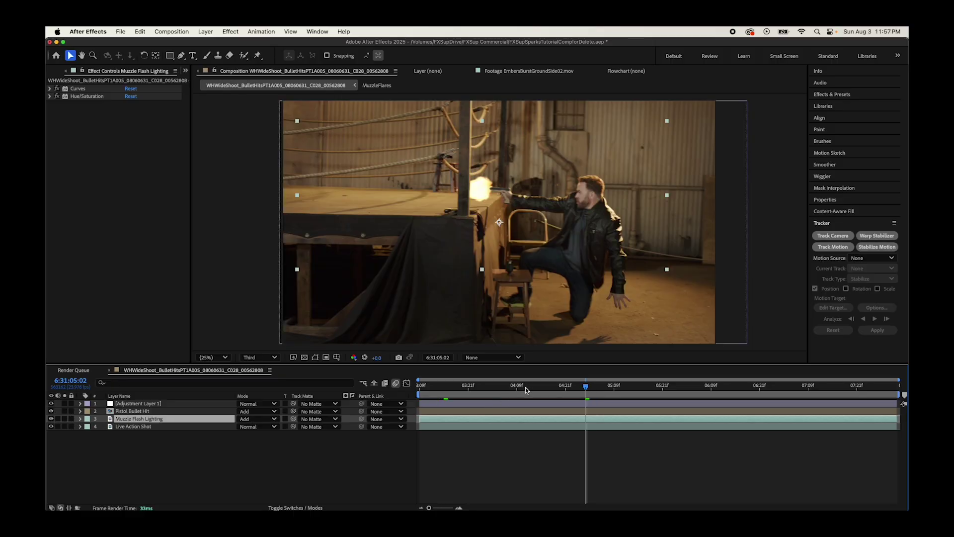
Step: Select the Pistol Bullet Hit layer and preview the composition from its first frame
key(Home)
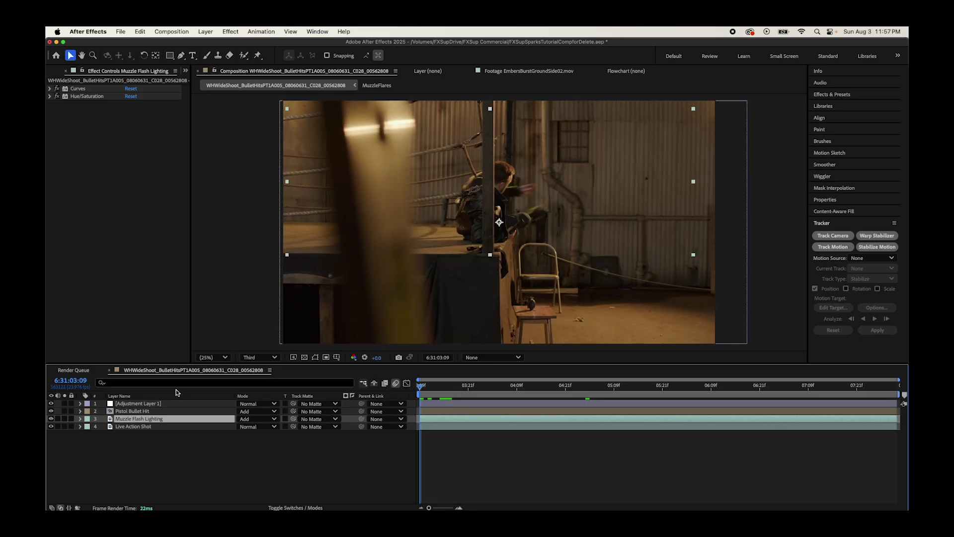
click(132, 411)
key(space)
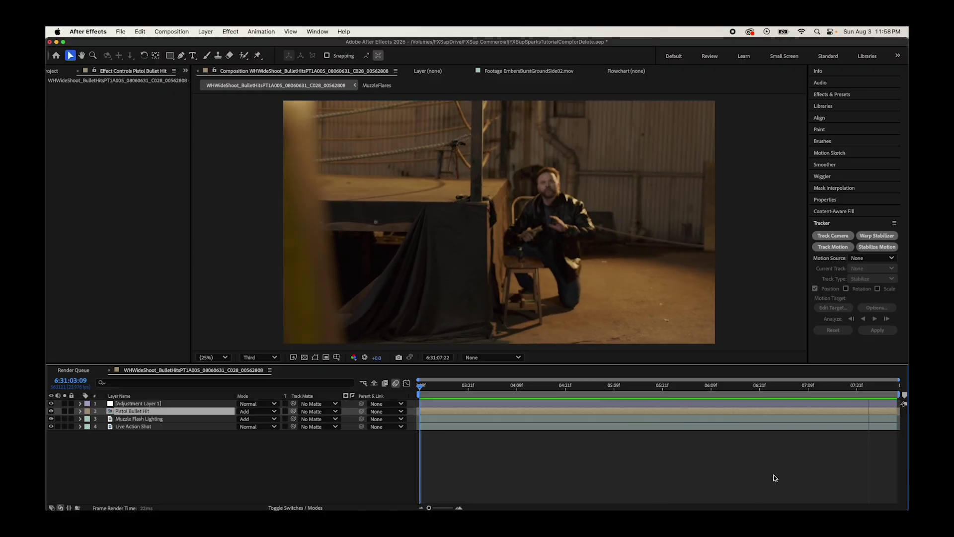
key(space)
Step: Select SparkFallFloor07.mov among the project's footage items
click(56, 71)
click(75, 185)
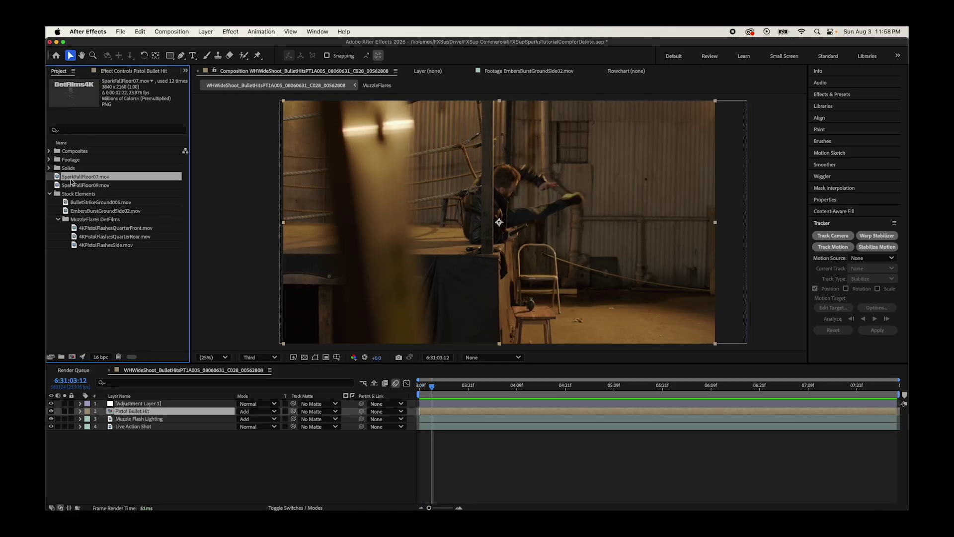
click(73, 177)
Step: Switch to Finder and expand the 200 Live Action VFX Elements - DetonationFilms folder
mouse_move(136, 504)
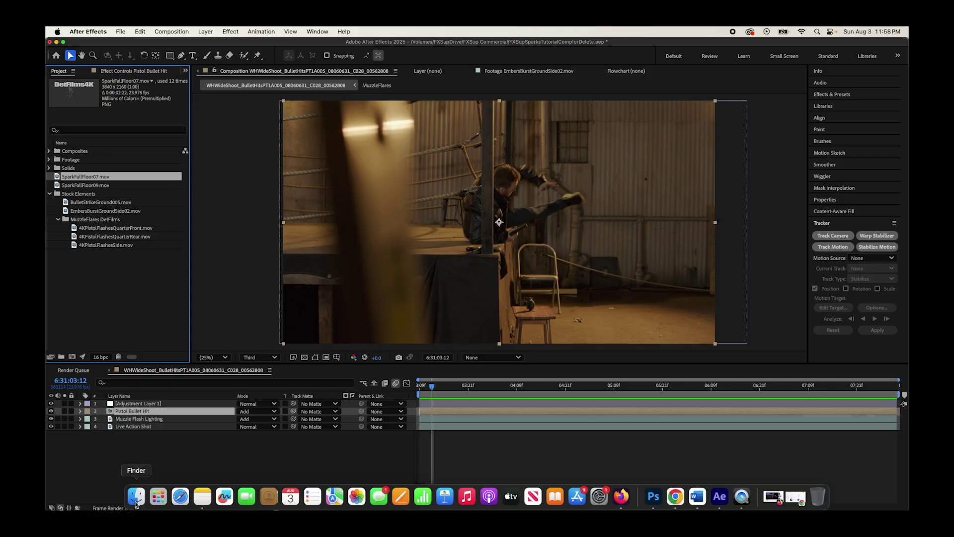
click(136, 496)
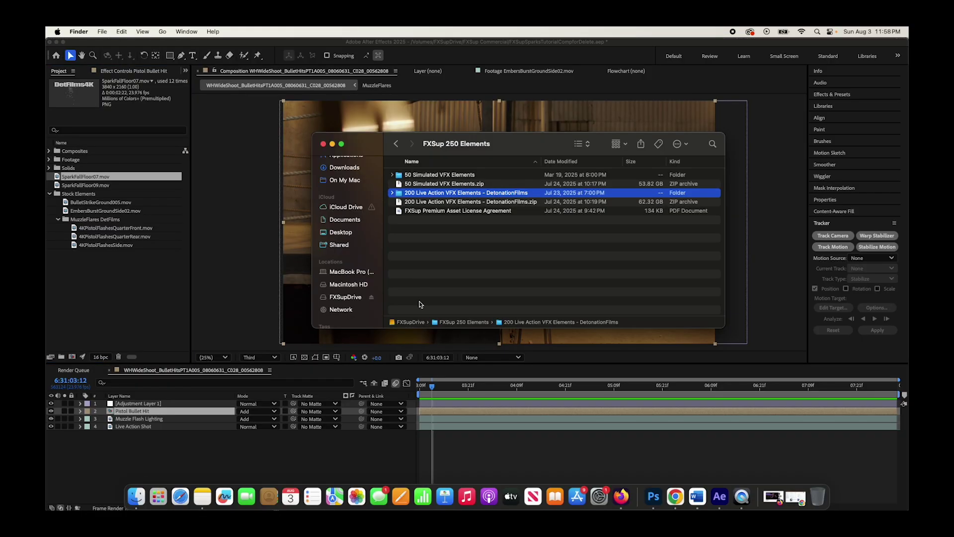
click(392, 194)
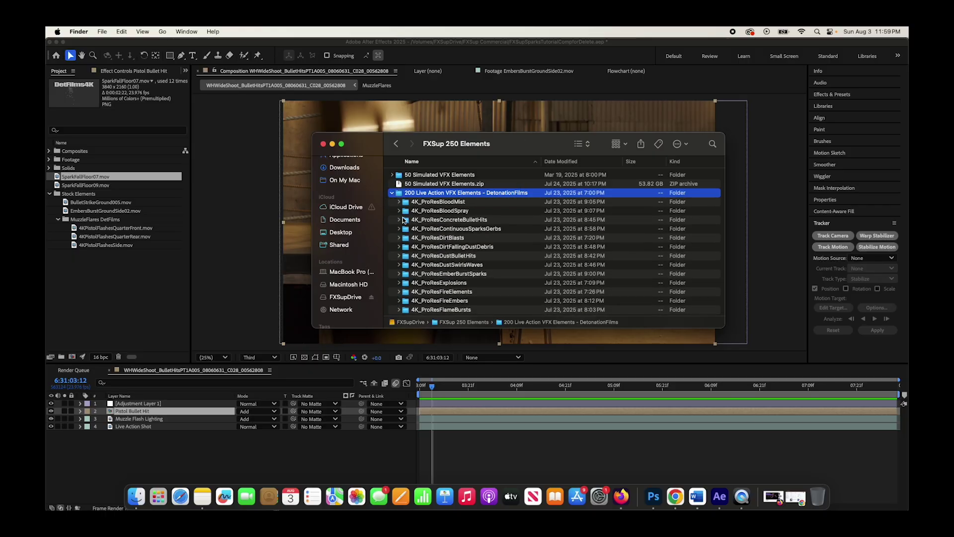
click(392, 194)
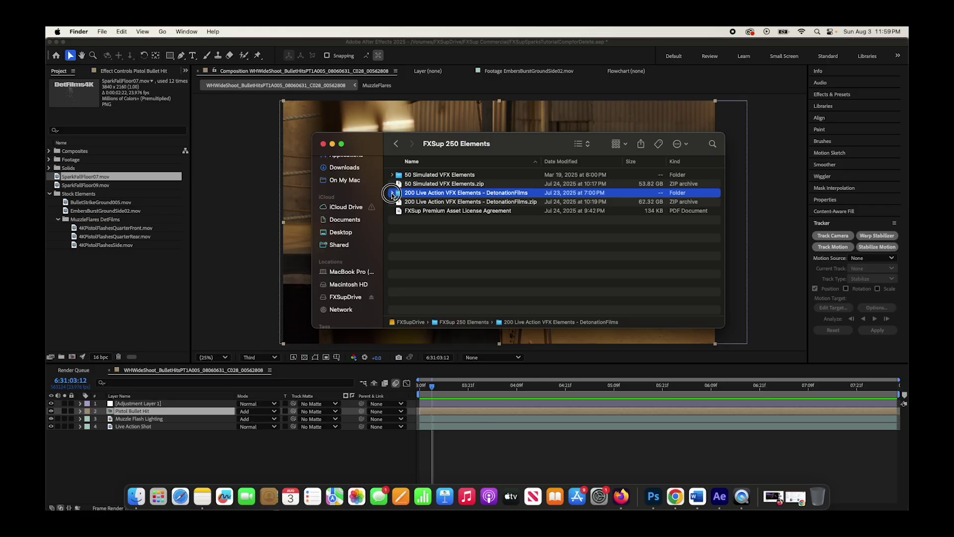
click(392, 193)
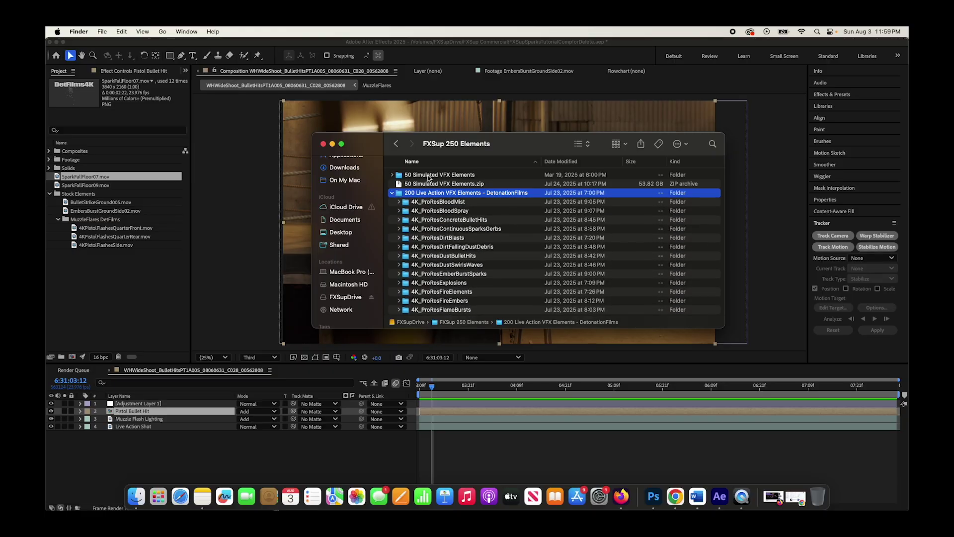
Step: Look through the live action element categories and open the 4K_ProResSparkHits_SparkShowers folder
scroll(441, 241, down, 3)
click(445, 259)
scroll(446, 260, down, 5)
scroll(446, 261, up, 5)
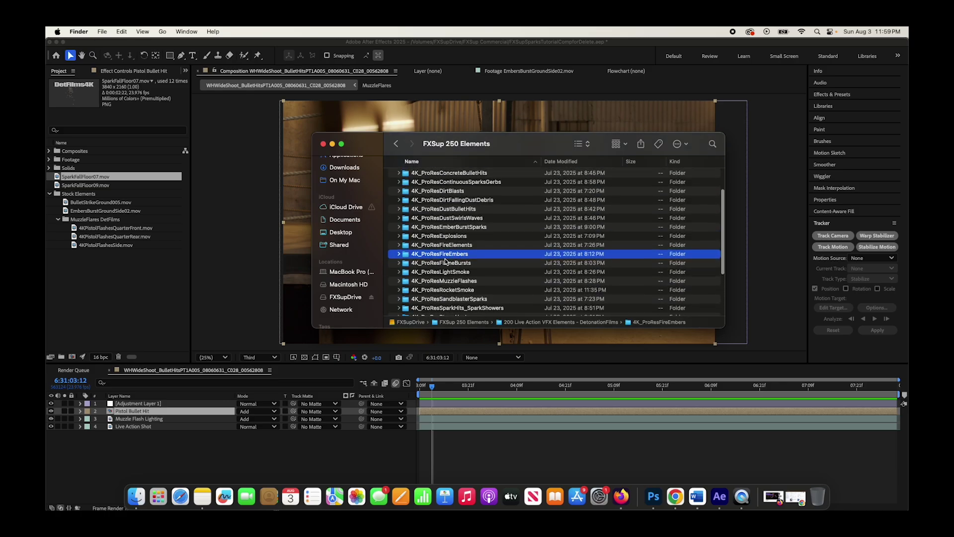
scroll(446, 261, up, 2)
scroll(437, 251, down, 4)
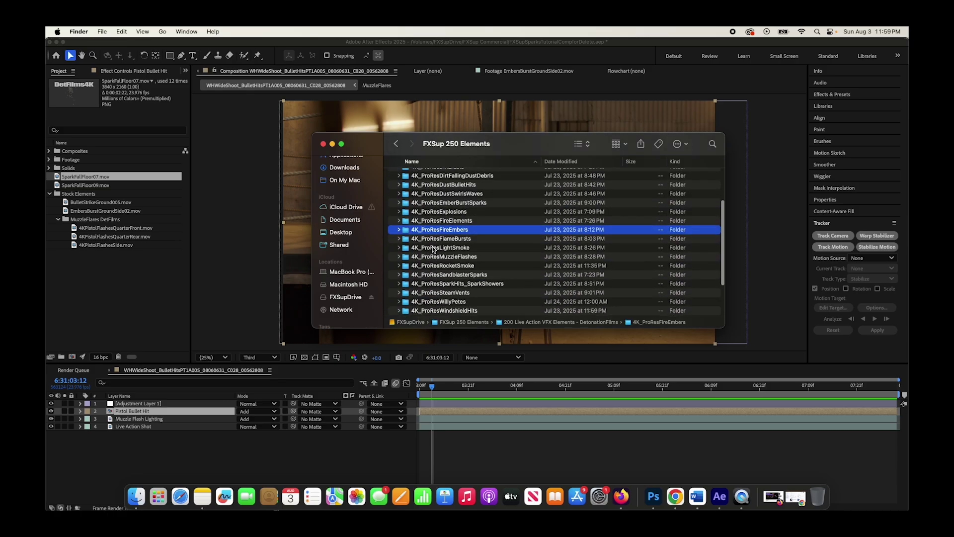
scroll(432, 249, down, 4)
scroll(434, 249, up, 4)
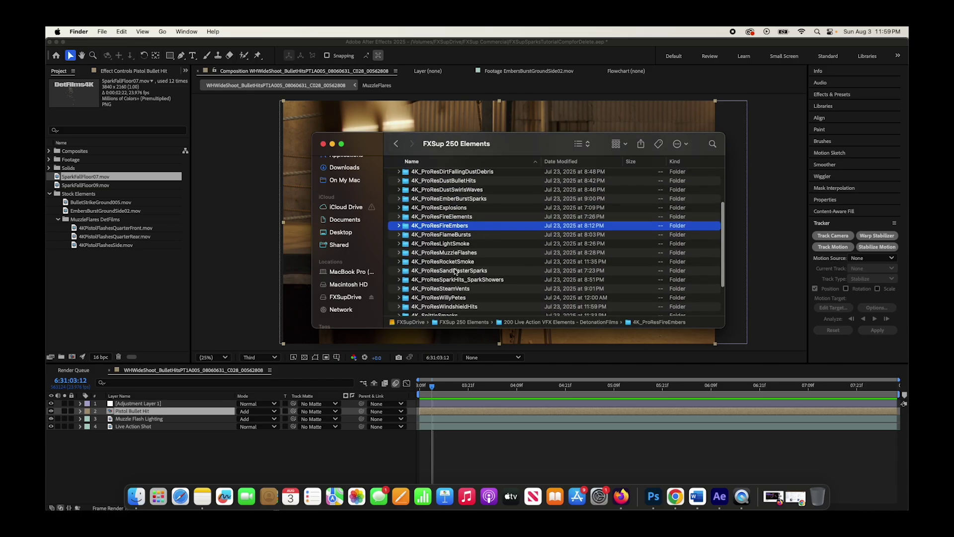
click(425, 282)
scroll(425, 282, down, 2)
double_click(425, 263)
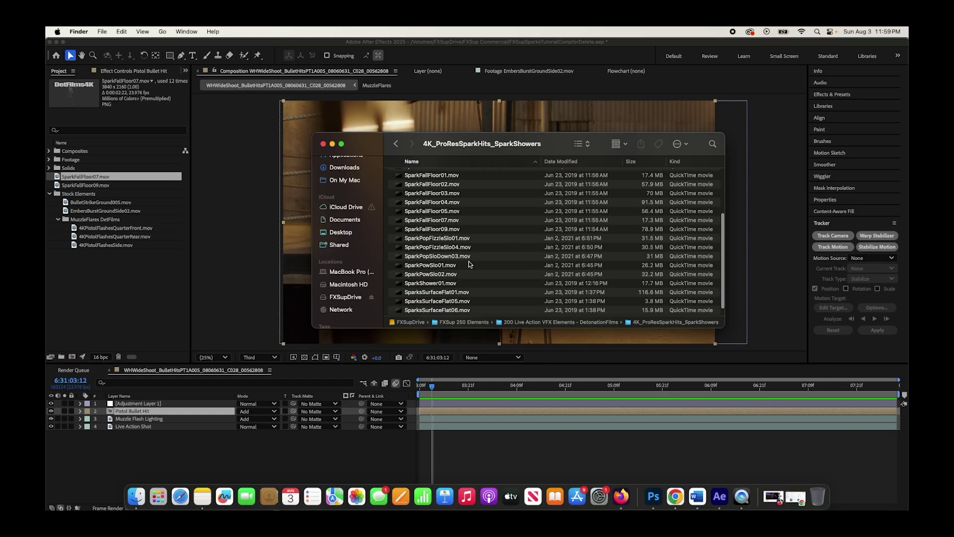
Step: Browse the spark clips, play SparkFallFloor03.mov in QuickTime Player, and close the preview
scroll(462, 264, down, 2)
scroll(448, 258, up, 6)
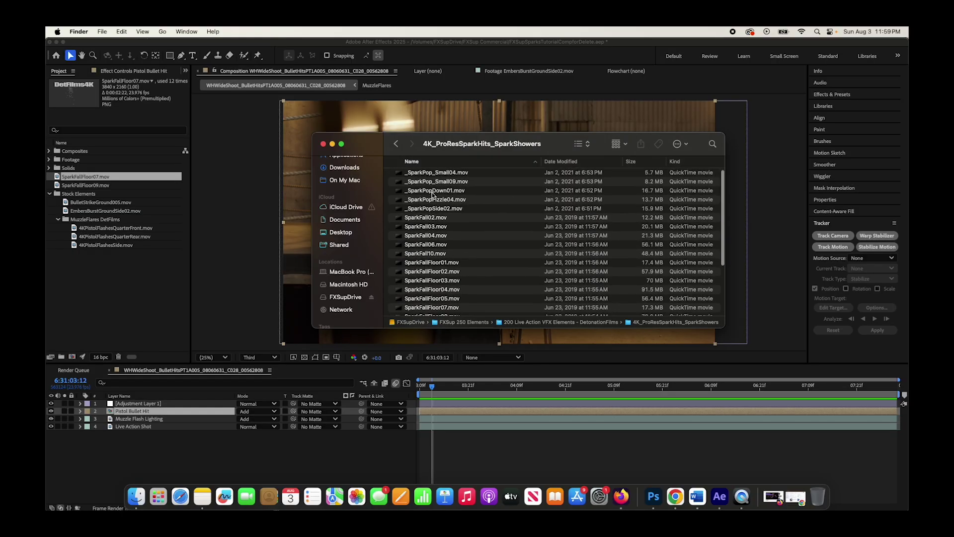
scroll(431, 194, down, 2)
scroll(427, 186, up, 2)
click(424, 177)
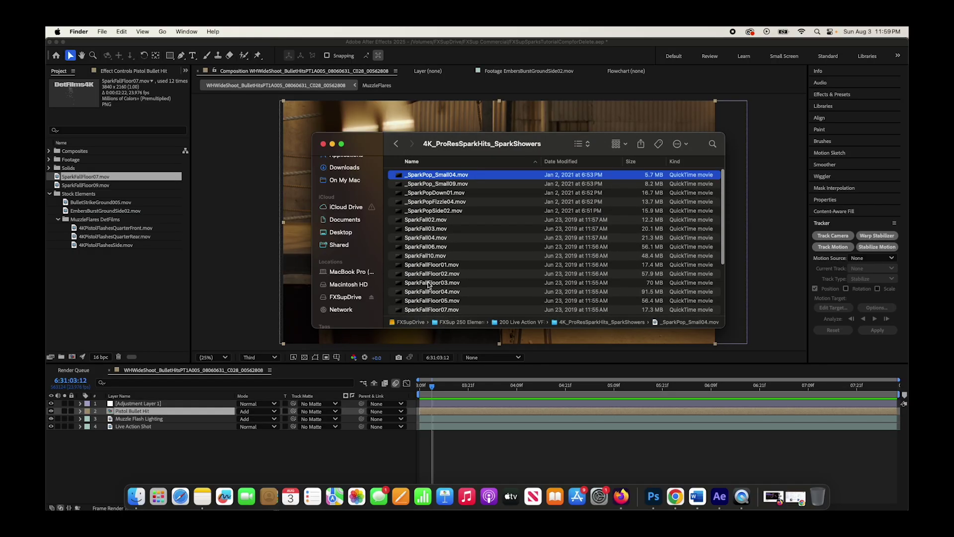
scroll(428, 263, down, 5)
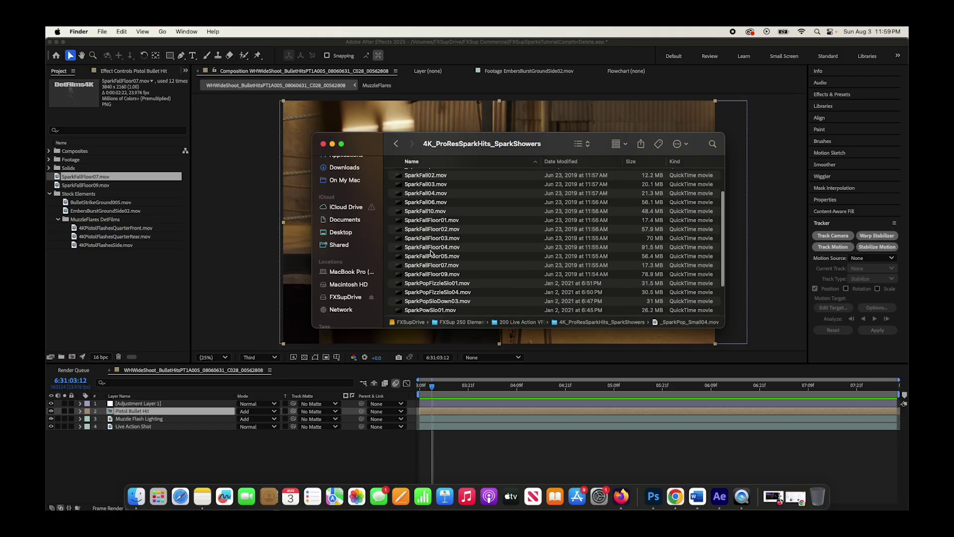
double_click(420, 257)
key(space)
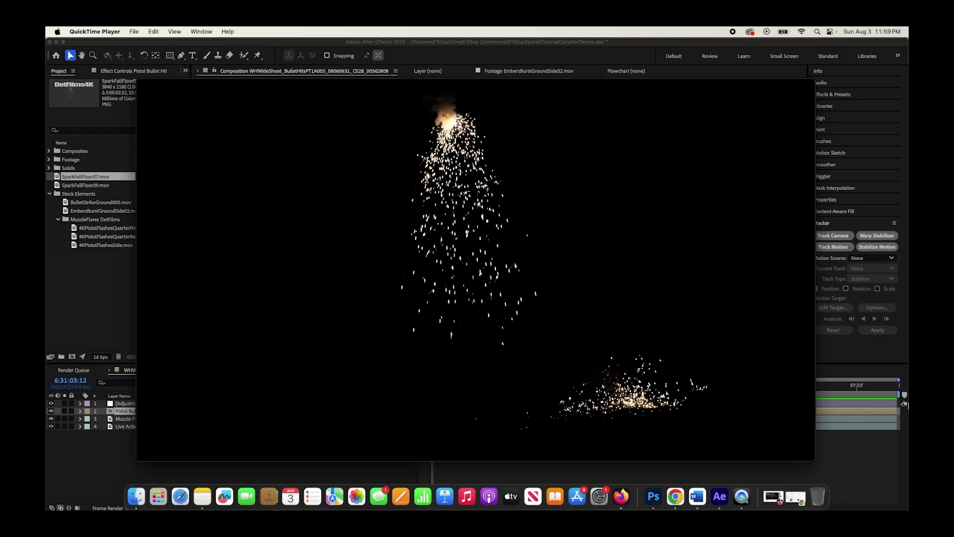
mouse_move(594, 272)
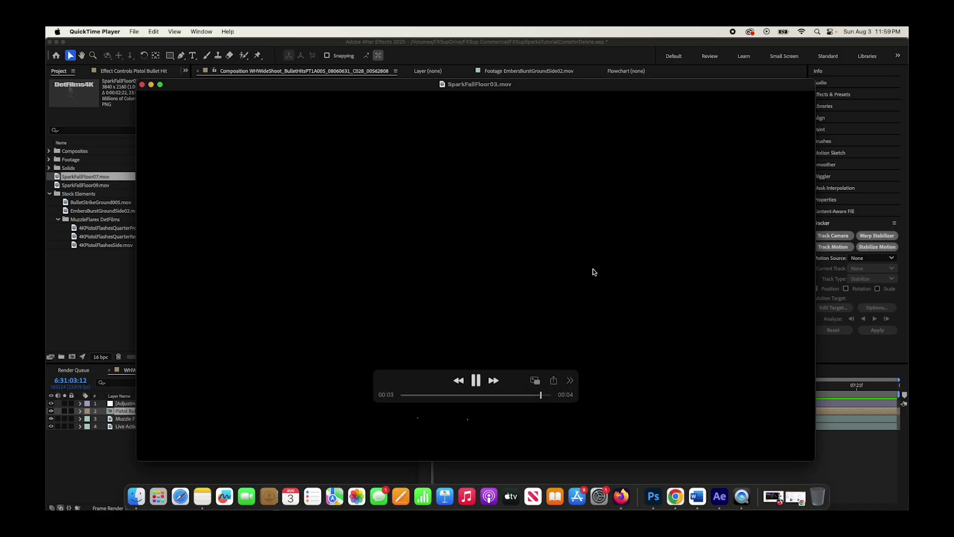
click(142, 85)
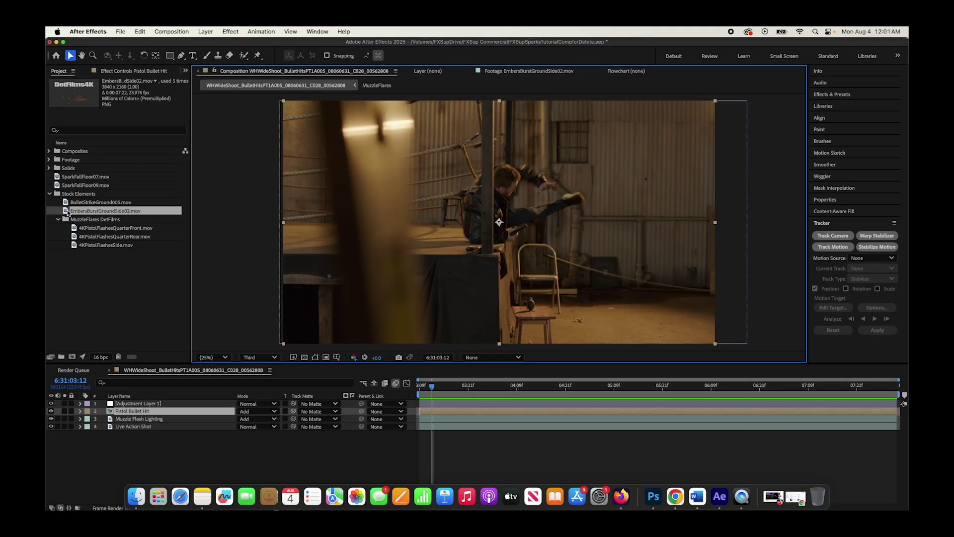
Step: Switch back to After Effects, open the EmbersBurstGroundSide02.mov footage and scrub to 0:00:01:06
double_click(67, 213)
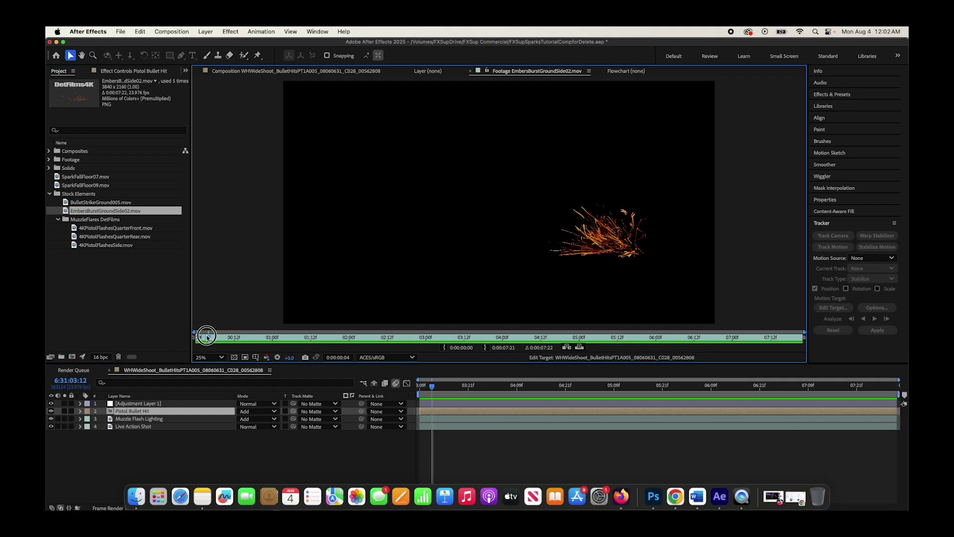
drag(207, 335, 292, 343)
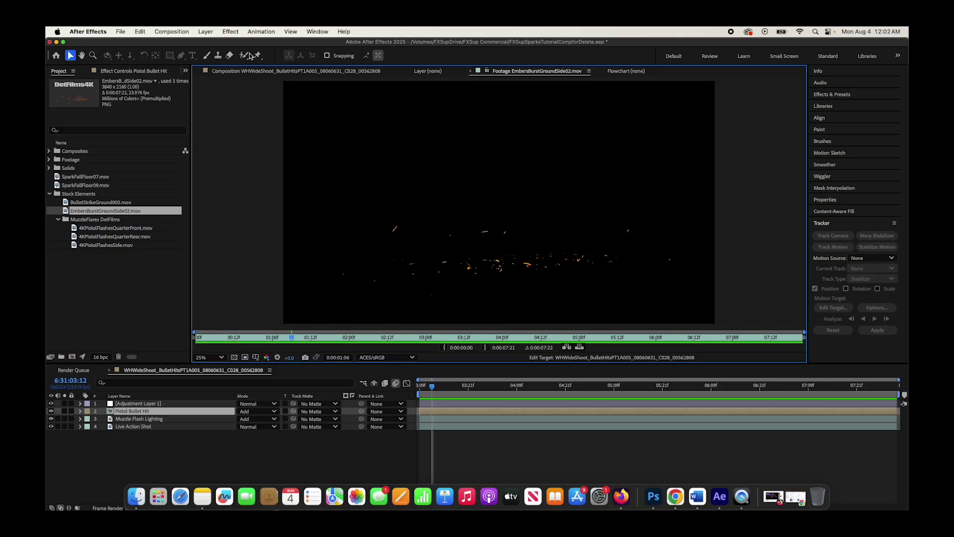
Step: Return to the main composition and add SparkFallFloor09.mov to the timeline directly below Adjustment Layer 1
click(254, 70)
click(464, 385)
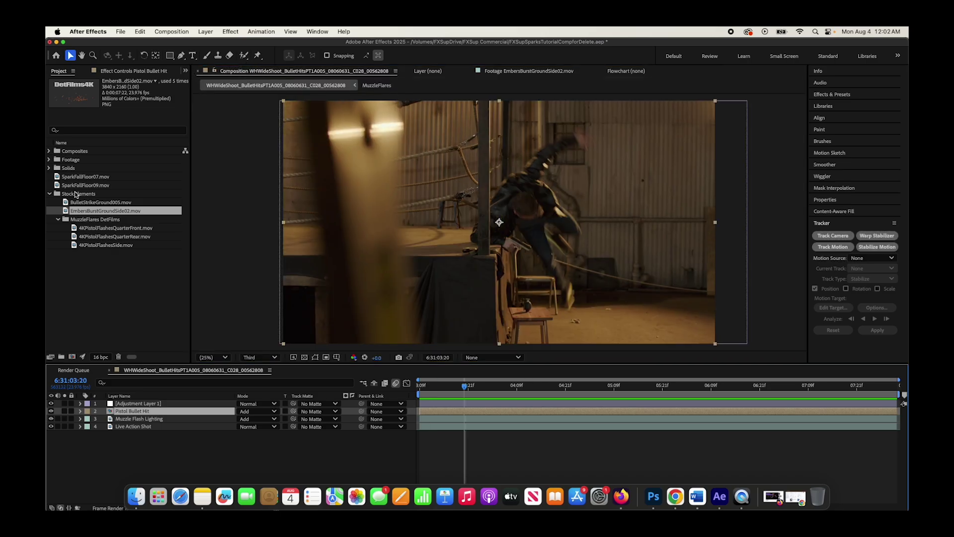
click(98, 186)
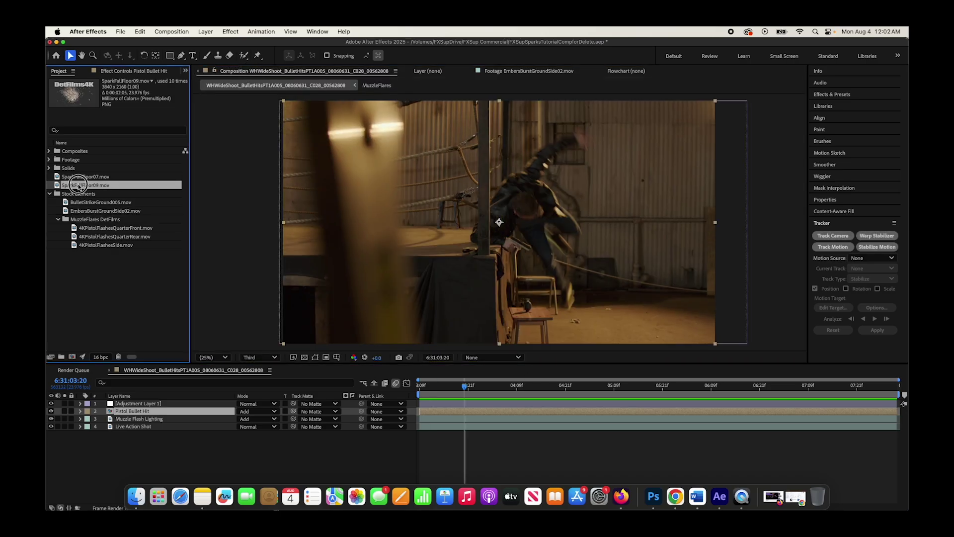
drag(78, 185, 142, 408)
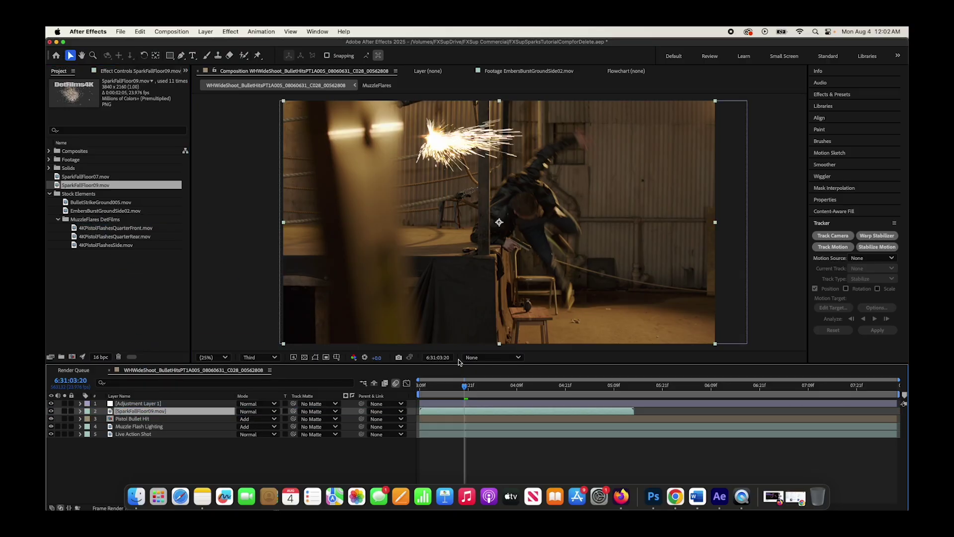
Step: Shift the SparkFallFloor09.mov layer to start at about 6:31:03:20 and move its sparks onto the ring platform
drag(438, 410, 565, 385)
key(space)
click(471, 385)
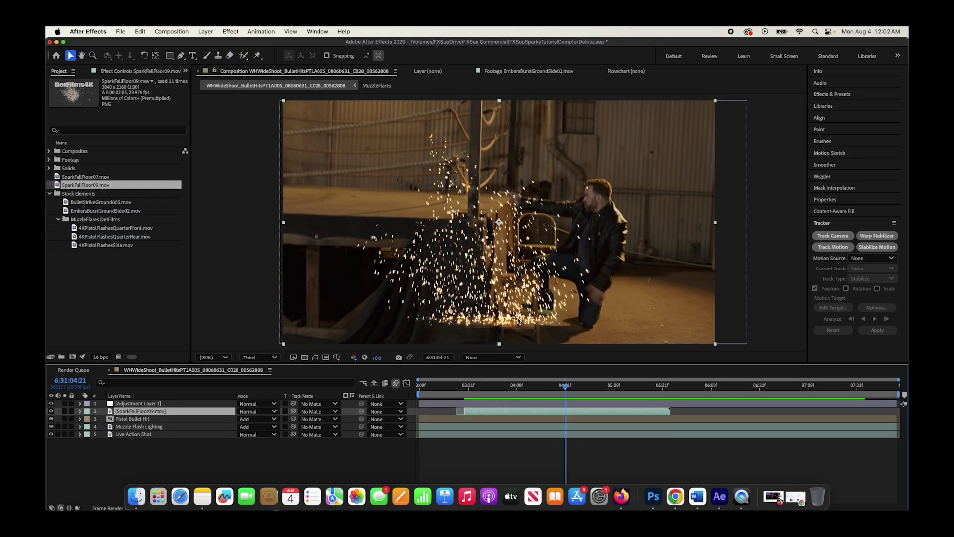
drag(512, 263, 417, 194)
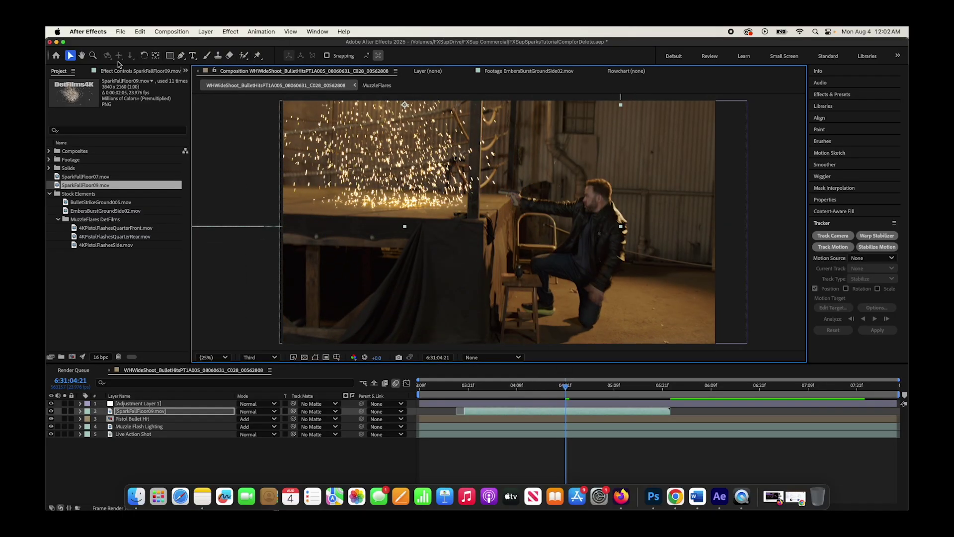
Step: Rotate the SparkFallFloor09.mov layer slightly clockwise and nudge it to match the ring platform's angle
click(144, 57)
drag(494, 172, 494, 182)
click(70, 56)
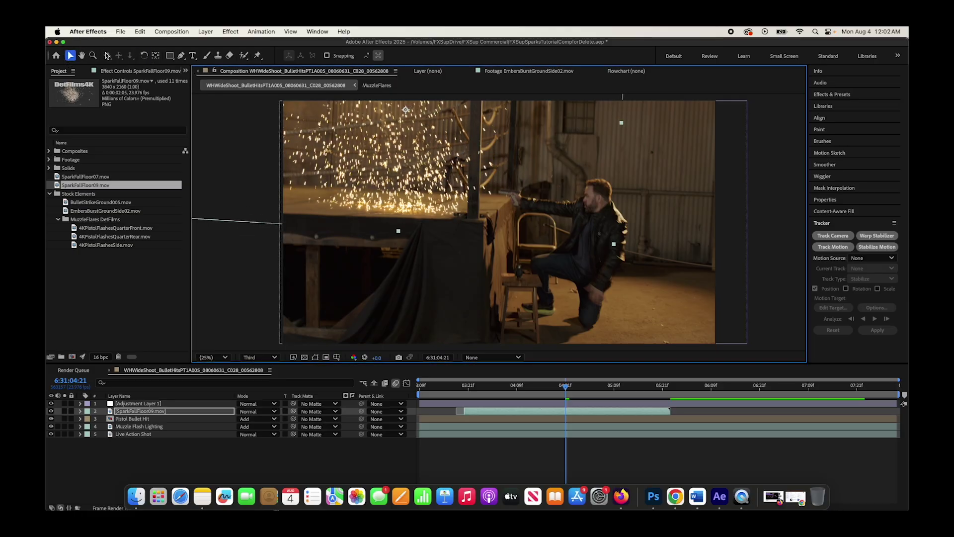
click(144, 56)
drag(513, 204, 519, 207)
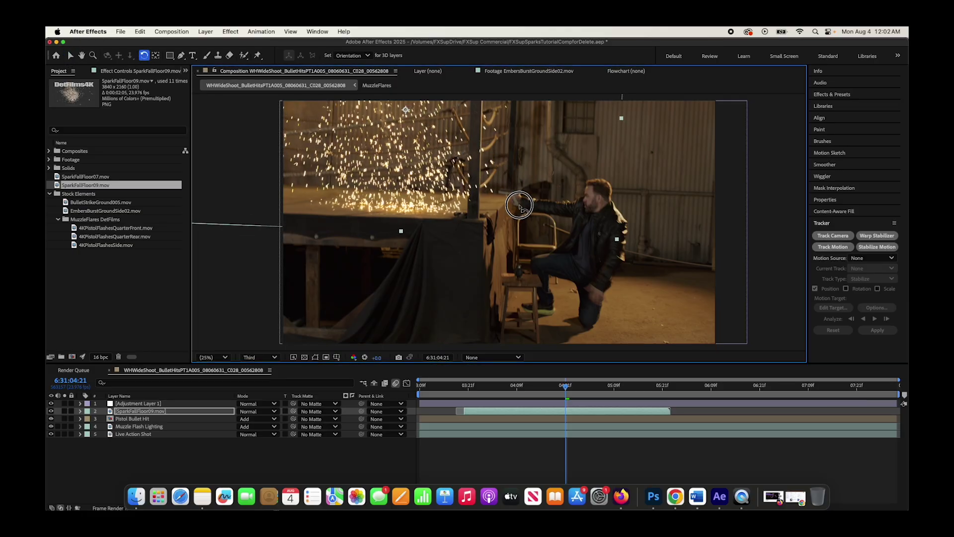
click(70, 56)
drag(373, 178, 374, 174)
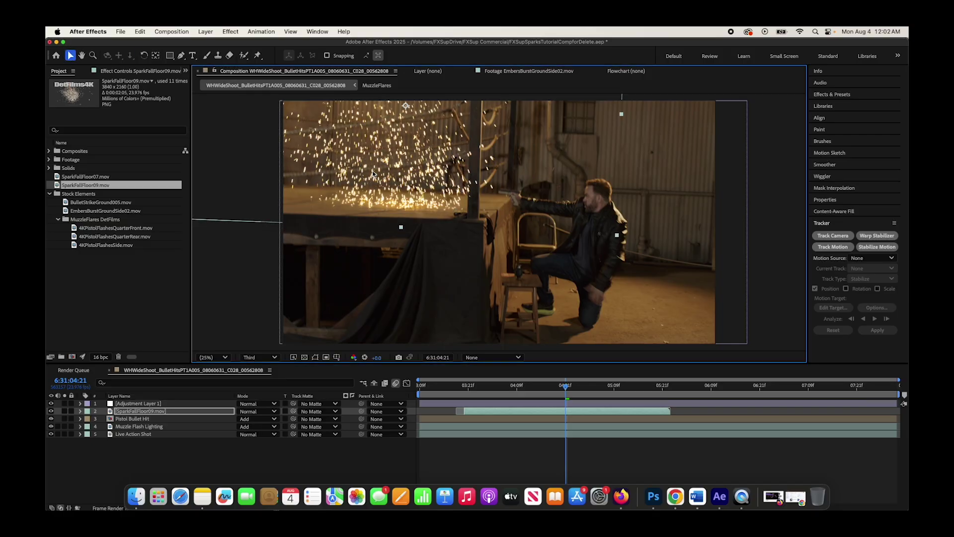
Step: Play the shot and shift the SparkFallFloor09.mov layer earlier to start at about 6:31:03:15
drag(454, 385, 439, 386)
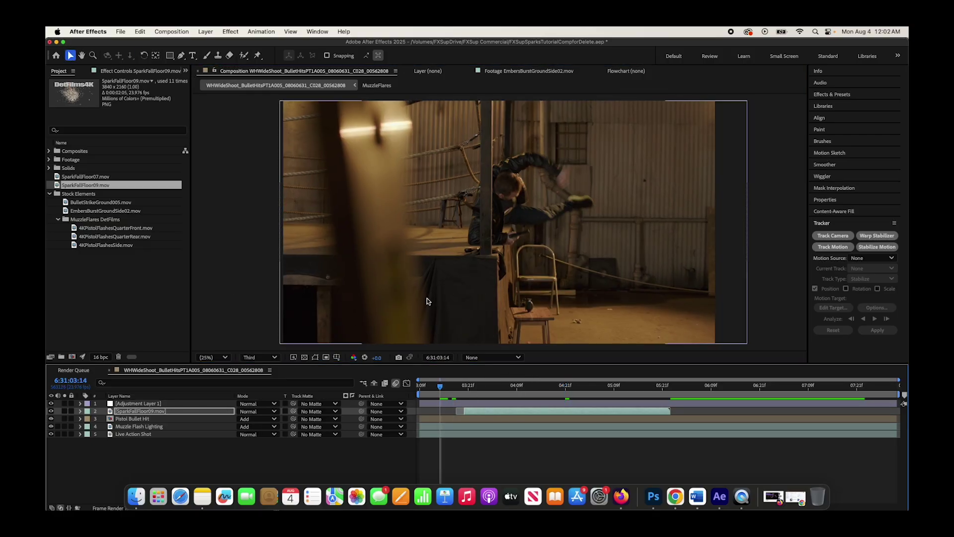
key(space)
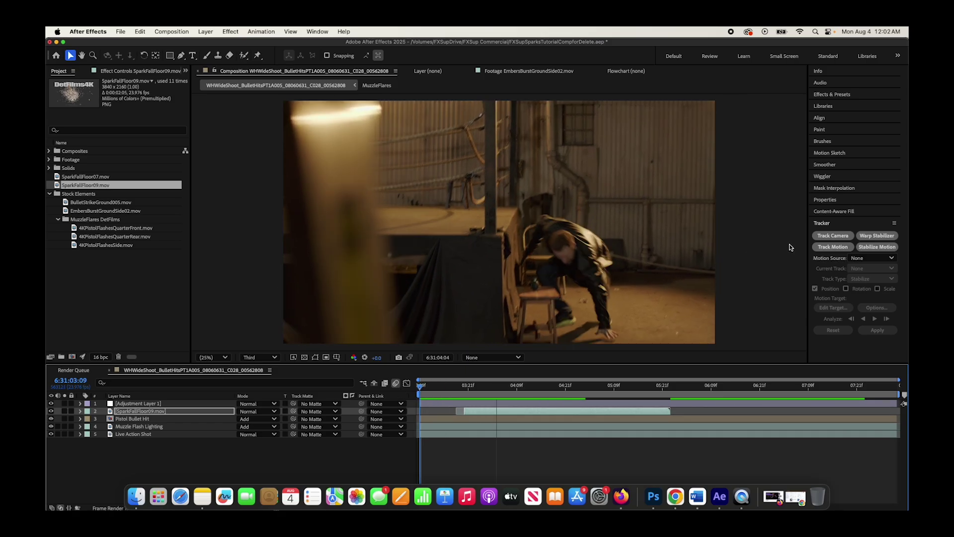
key(space)
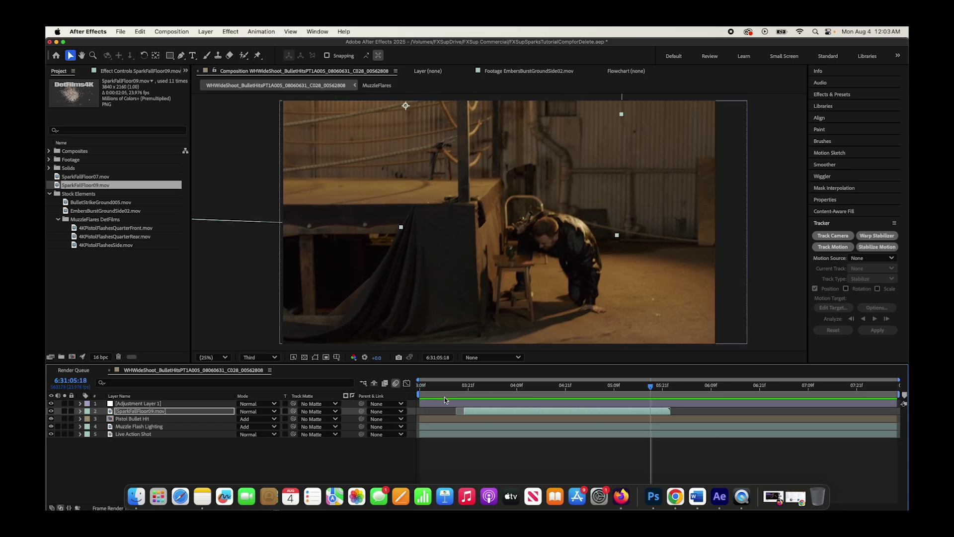
key(space)
drag(493, 414, 473, 413)
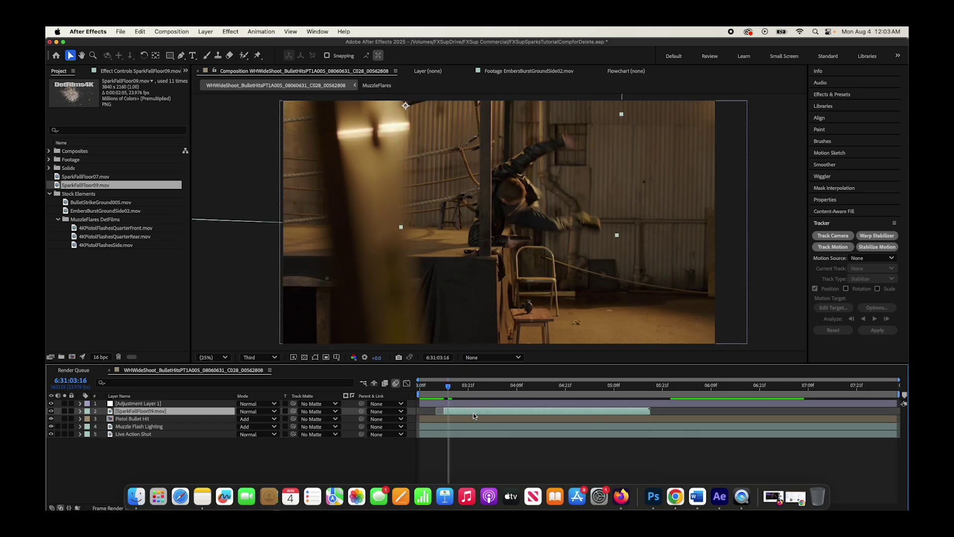
key(space)
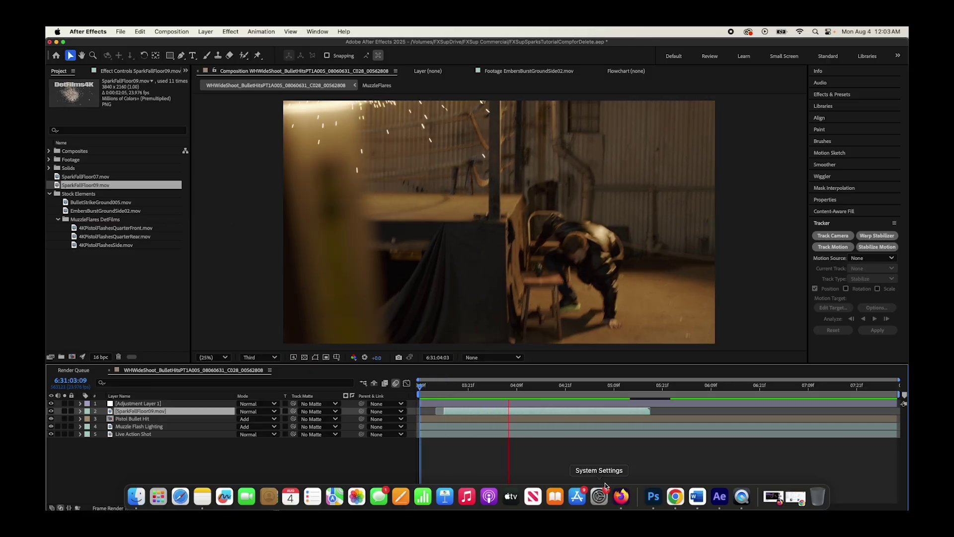
key(space)
Step: Scale down and reposition the SparkFallFloor09.mov sparks, start the layer at about 6:31:03:11, and play the shot
drag(630, 111, 600, 111)
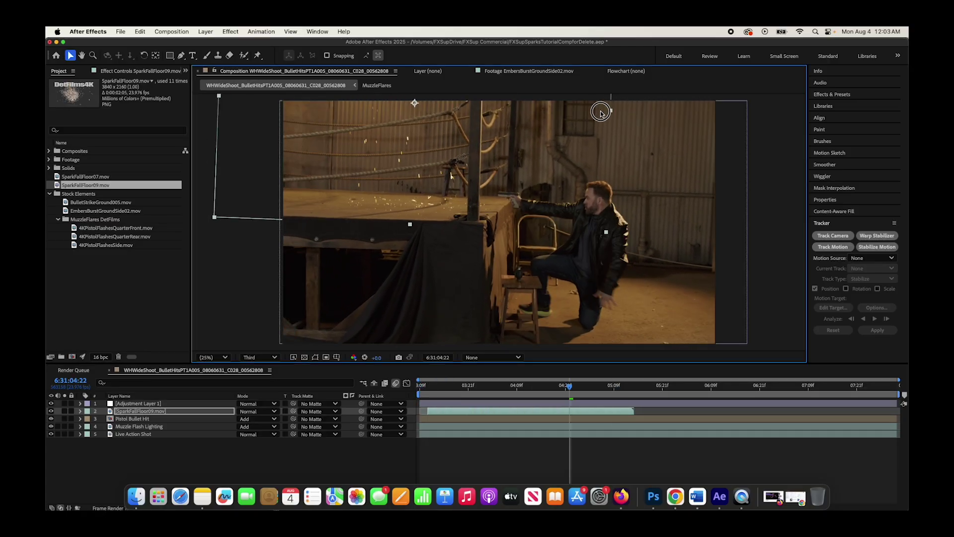
key(space)
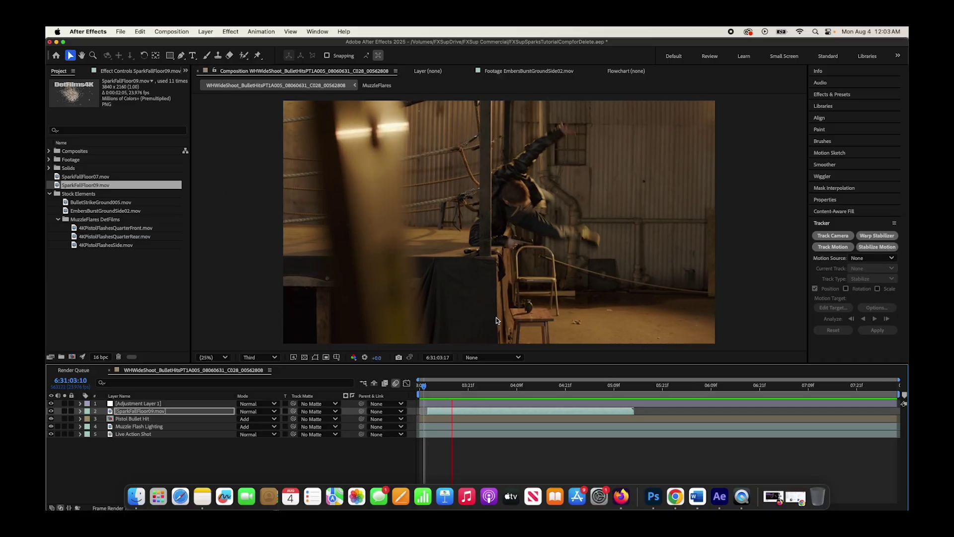
key(space)
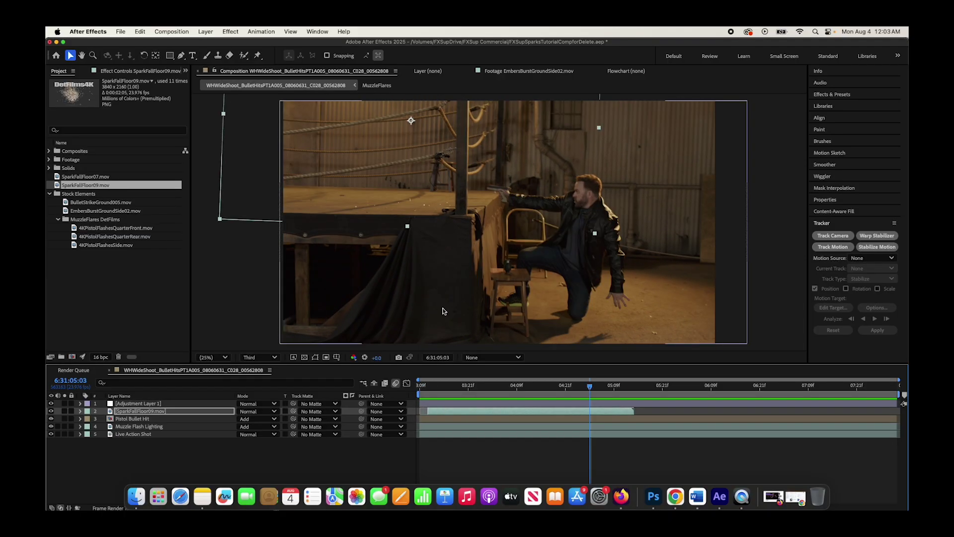
Step: Open the SparkFallFloor07.mov clip as footage and play it to check the sparks
click(81, 177)
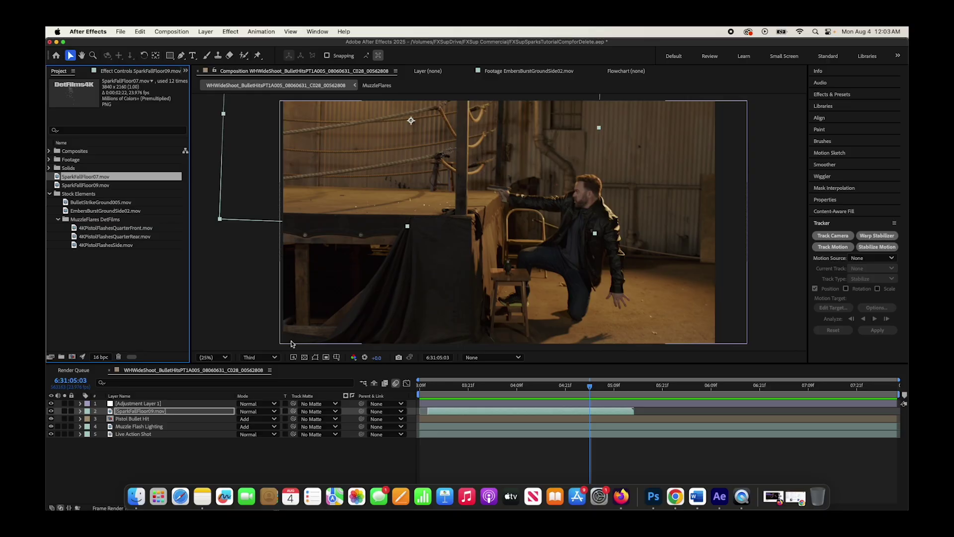
click(65, 186)
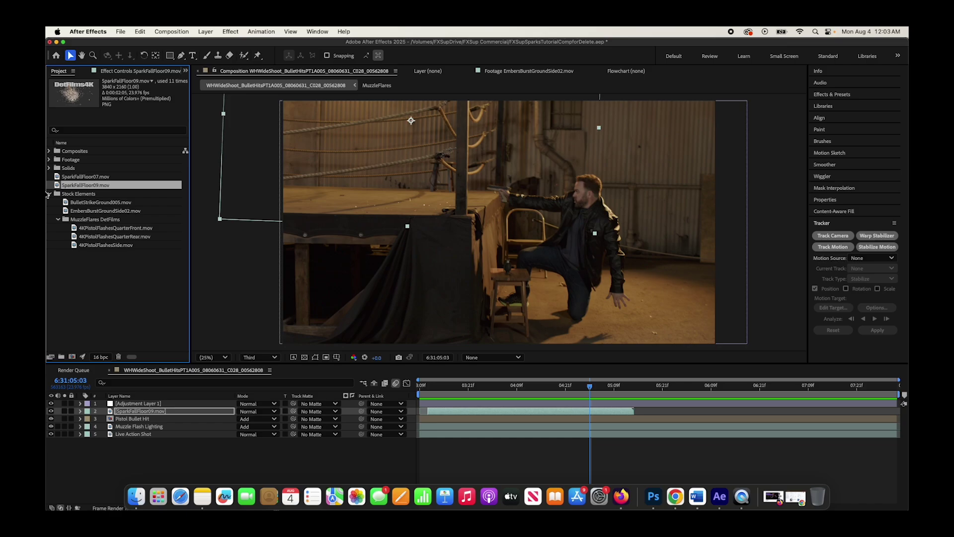
click(72, 177)
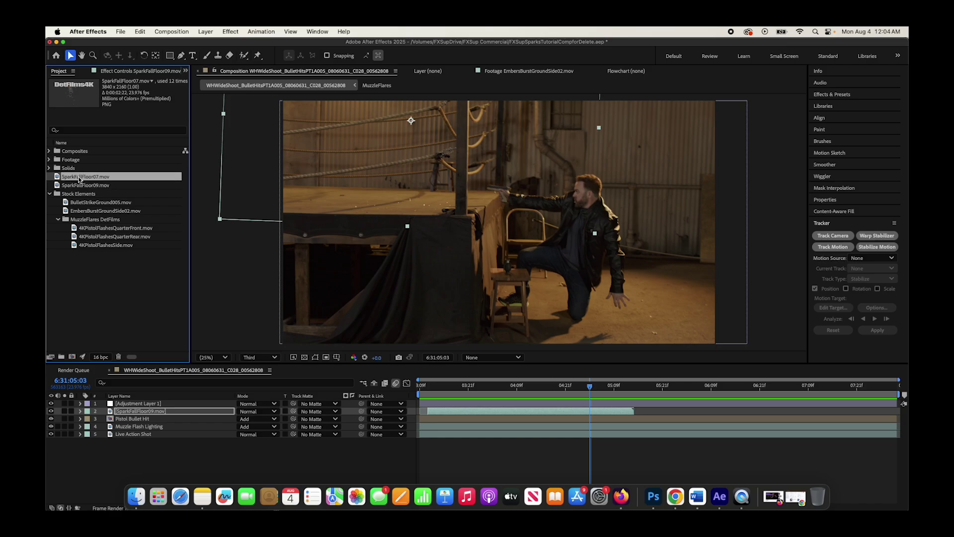
double_click(74, 177)
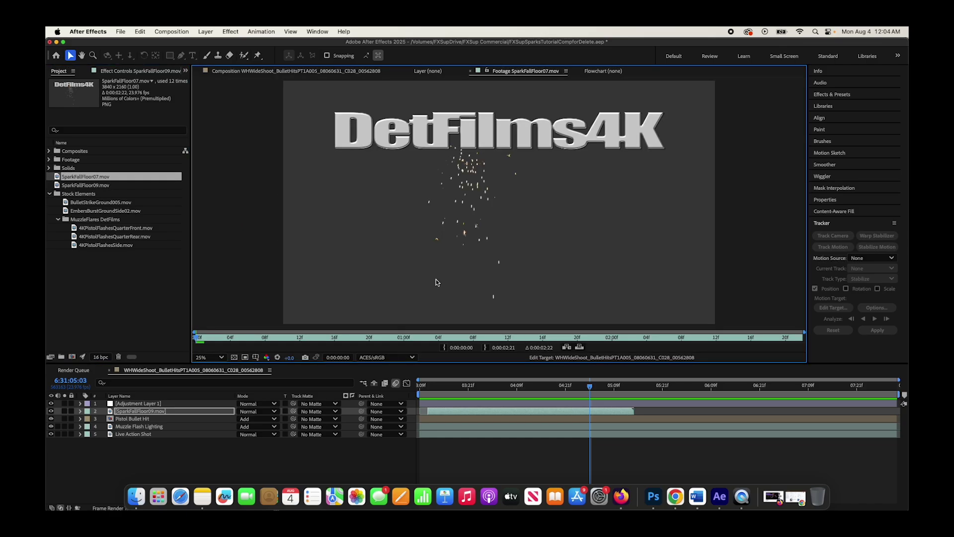
key(space)
Step: Add SparkFallFloor07.mov above the SparkFallFloor09.mov layer, start it at about 6:31:03:18, and place it slightly enlarged behind the man
drag(86, 177, 153, 417)
drag(426, 386, 476, 387)
drag(435, 412, 467, 413)
drag(691, 140, 706, 155)
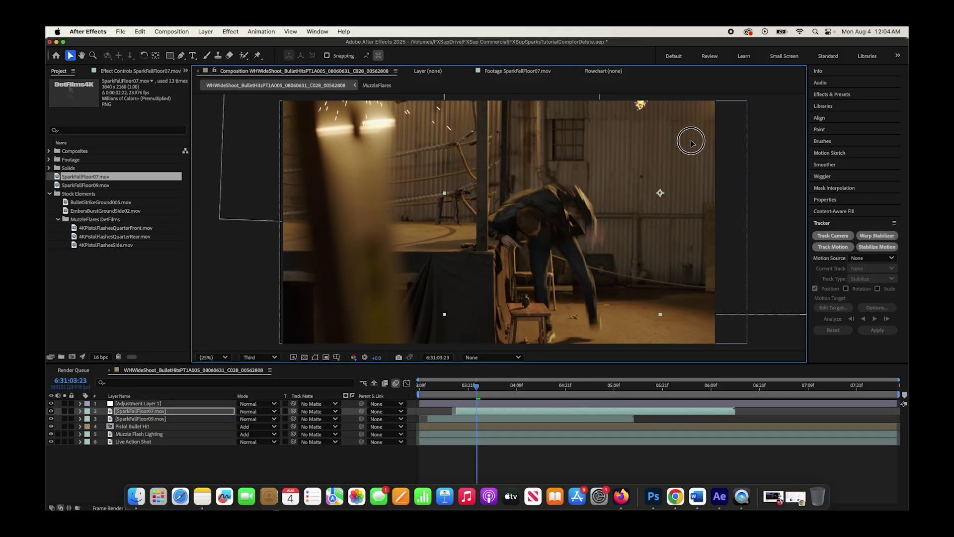
Step: Play the shot and delay the SparkFallFloor07.mov layer to start at about 6:31:03:22
click(441, 389)
click(441, 389)
key(space)
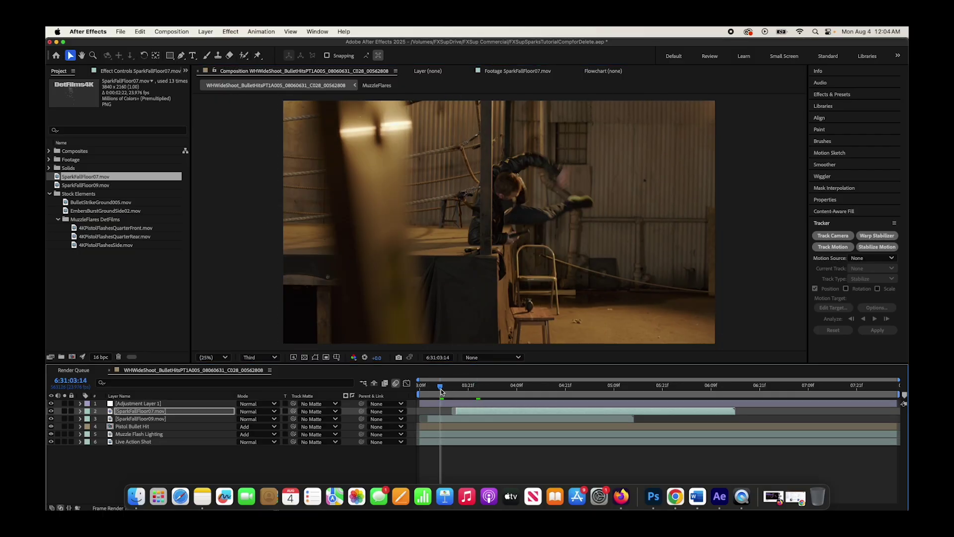
click(599, 178)
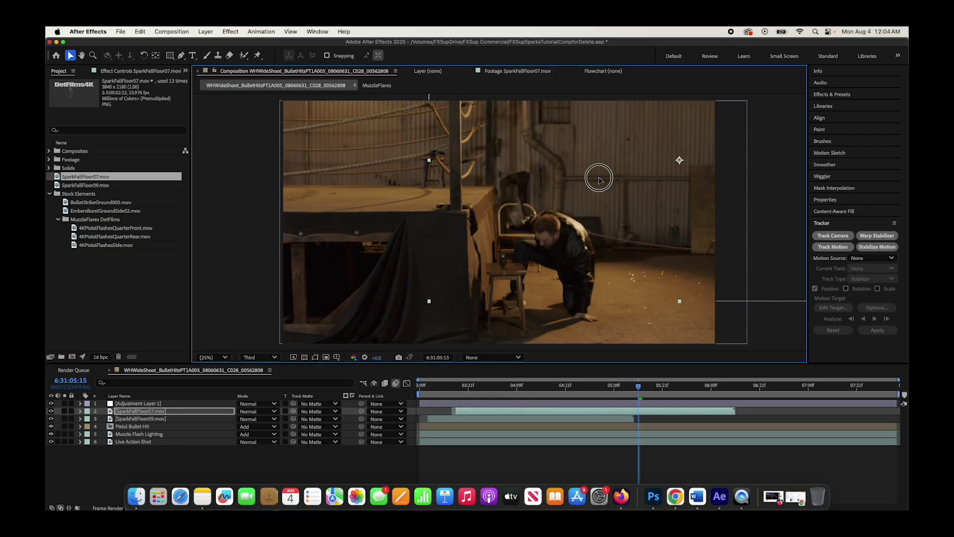
click(443, 389)
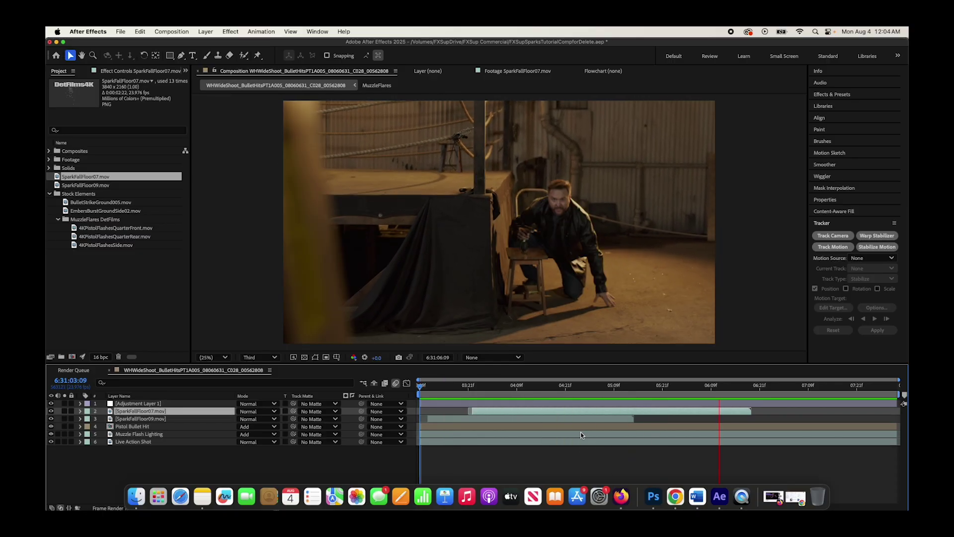
key(space)
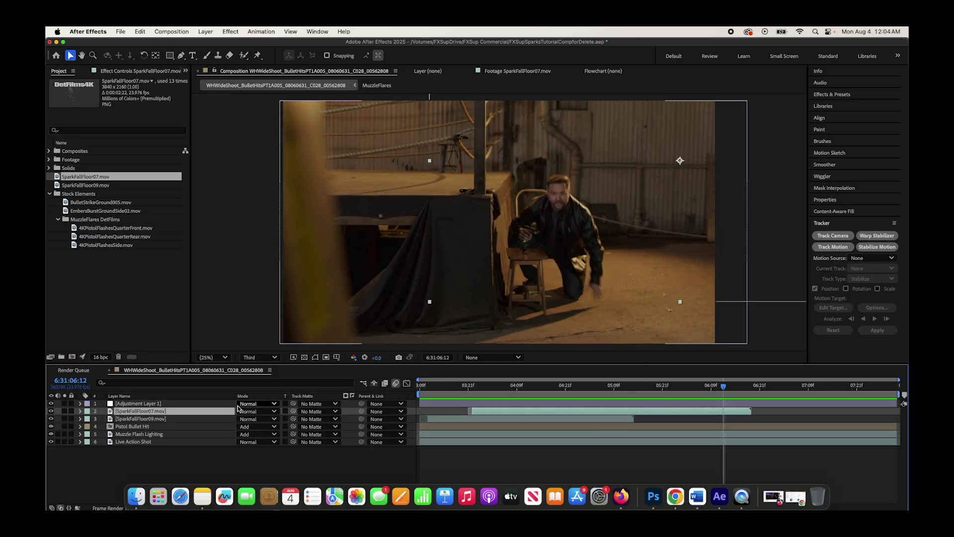
click(418, 387)
key(space)
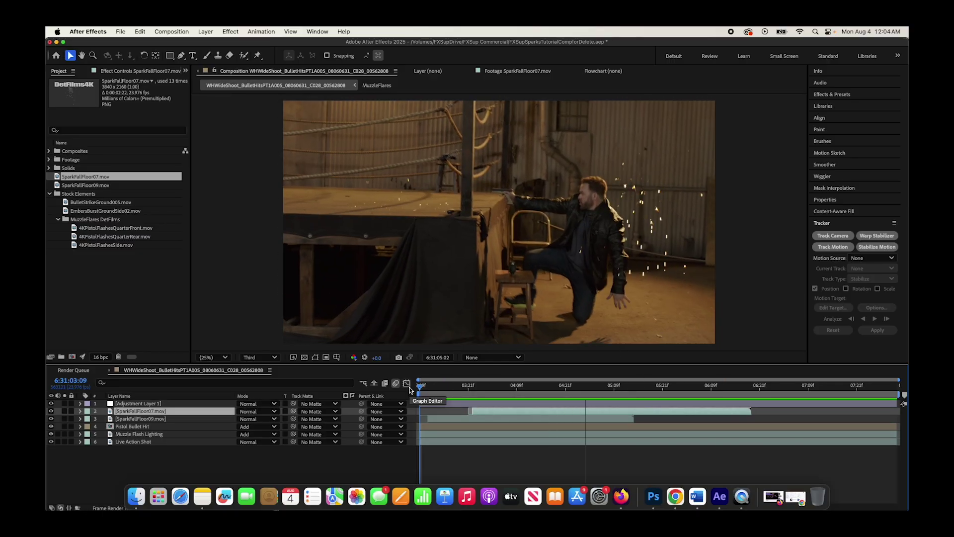
key(space)
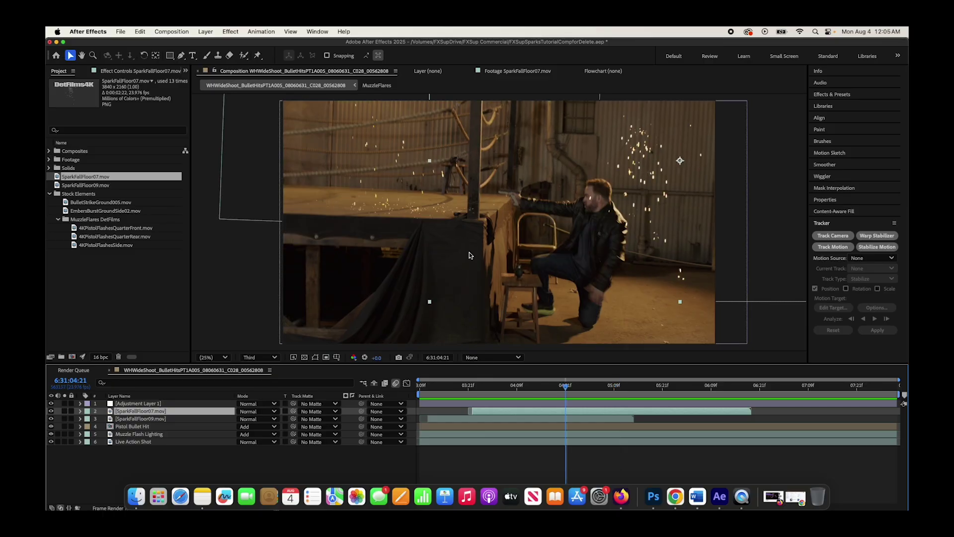
Step: Go back to the first frame at 6:31:03:09 and select the Live Action Shot layer
click(468, 386)
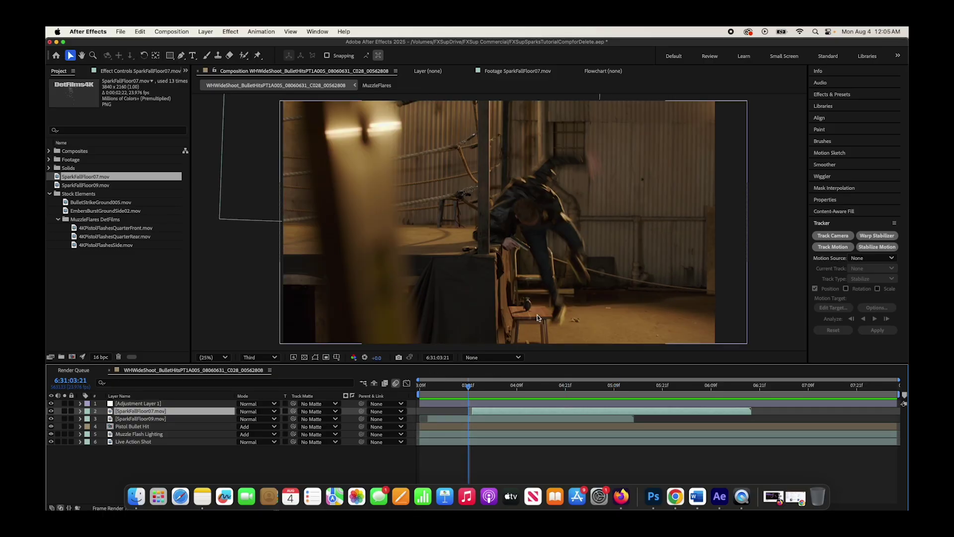
drag(468, 387, 356, 420)
click(140, 442)
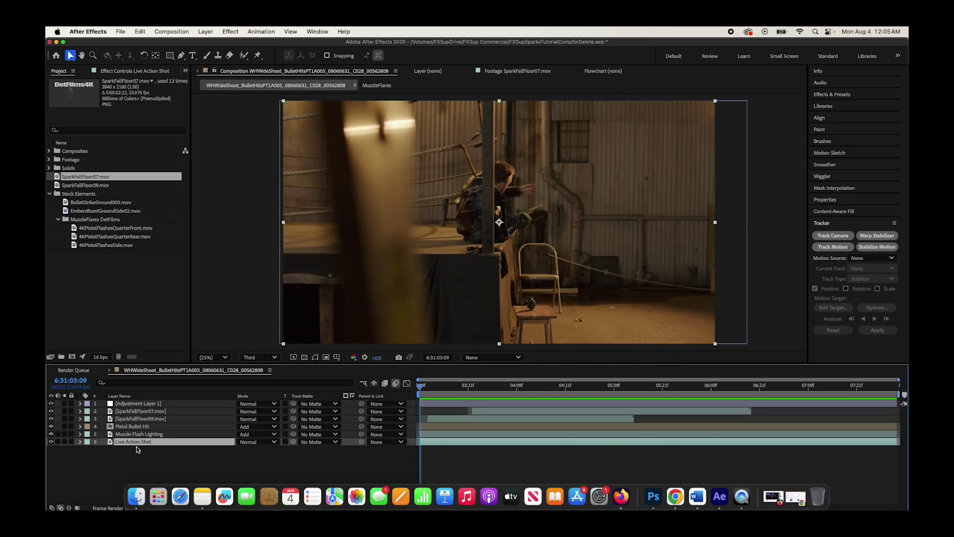
Step: Apply the Boris FX Mocha AE effect to the Live Action Shot layer, and delete the duplicate Mocha AE 2 instance
click(226, 32)
mouse_move(269, 125)
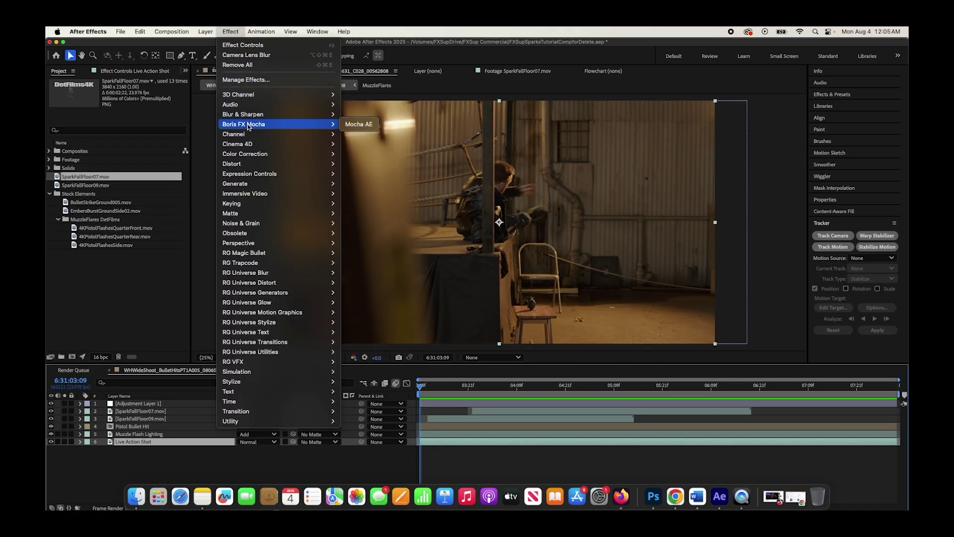
click(362, 125)
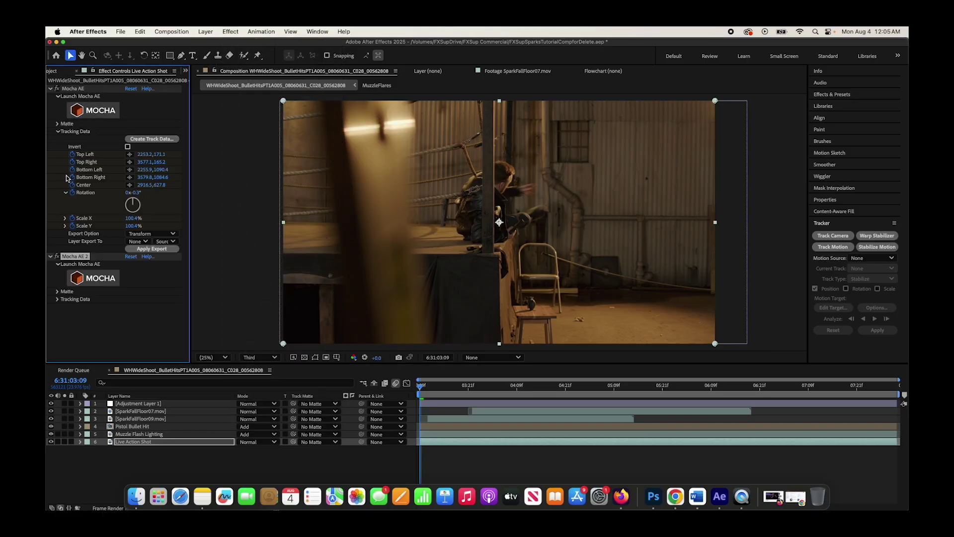
click(73, 255)
key(Delete)
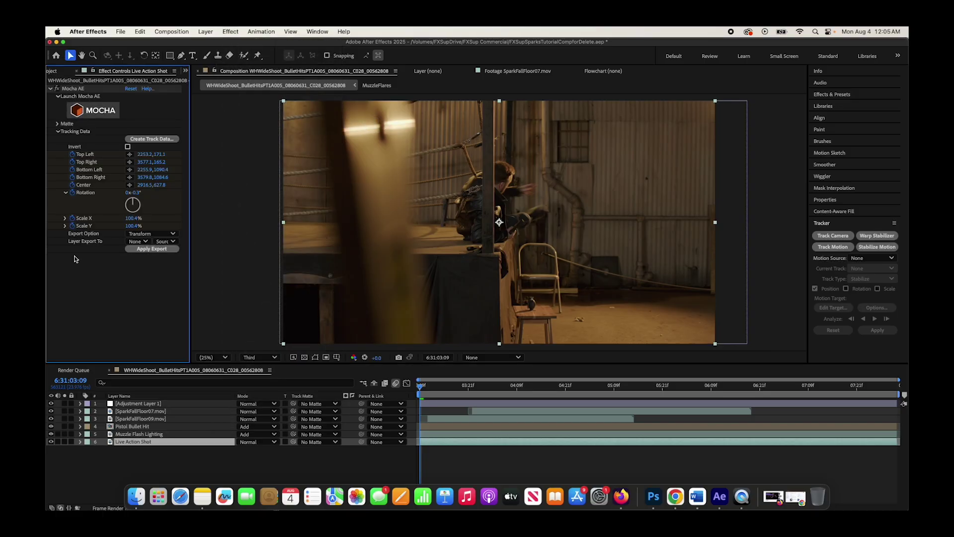
Step: Launch Mocha AE from the existing Mocha AE effect on the Live Action Shot layer
click(73, 87)
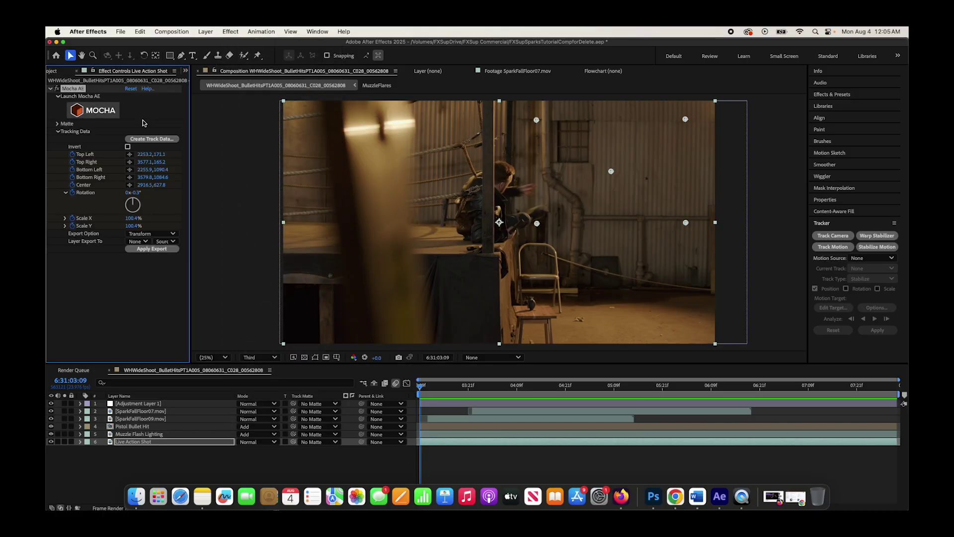
click(92, 115)
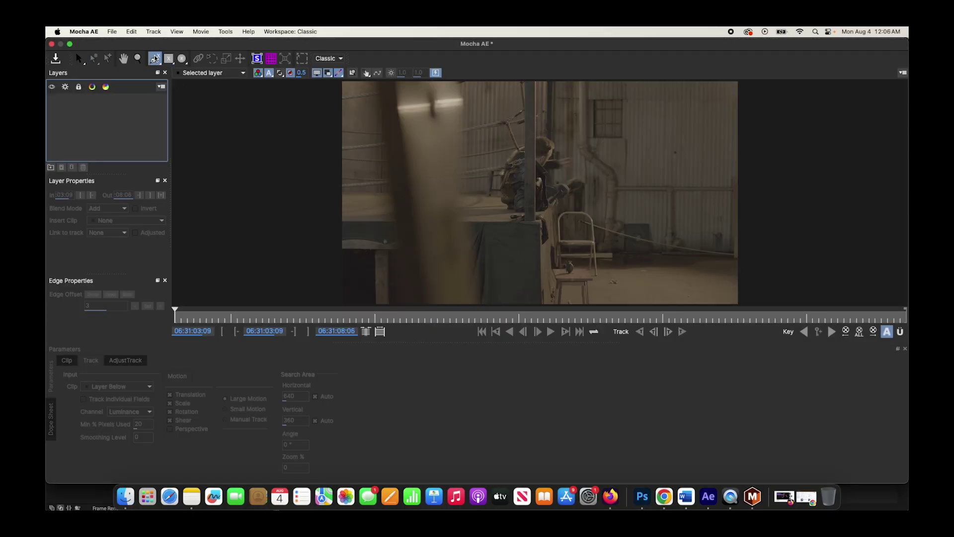
Step: Outline the vertical ring post on the first frame with a spline shape and adjust its points to fit the post
click(531, 103)
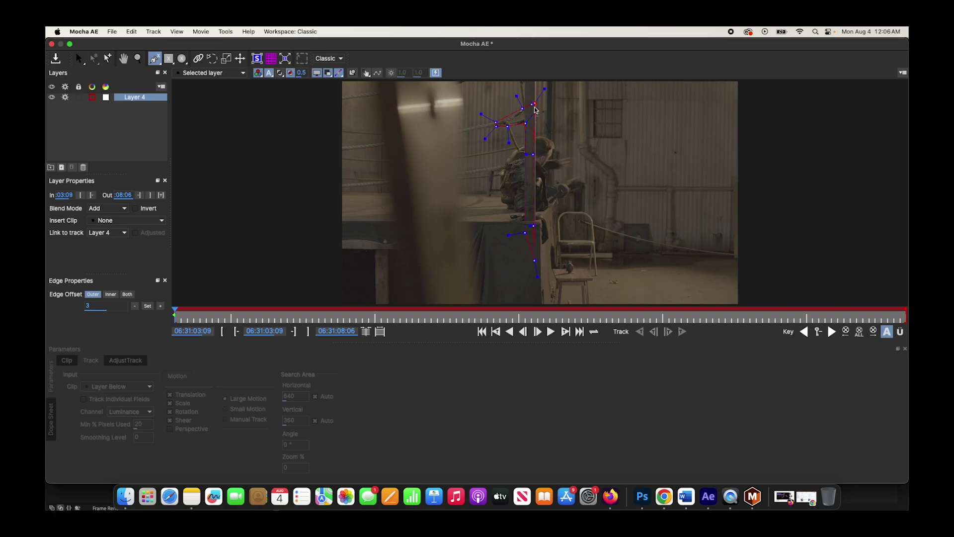
key(s)
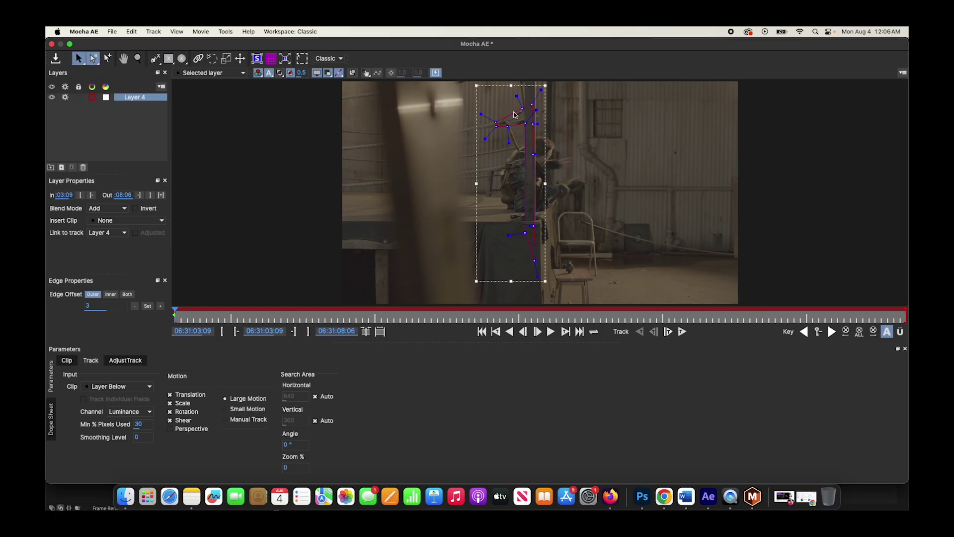
mouse_move(526, 236)
mouse_down()
mouse_move(526, 294)
mouse_move(525, 223)
mouse_up()
Step: Track the post's spline layer forward to the last frame, then close Mocha AE and save the track
click(683, 331)
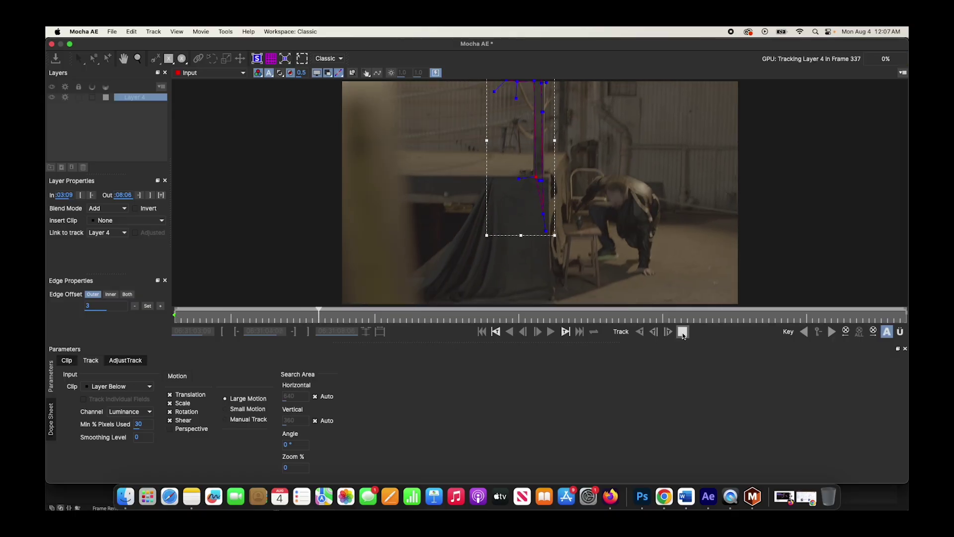
click(683, 332)
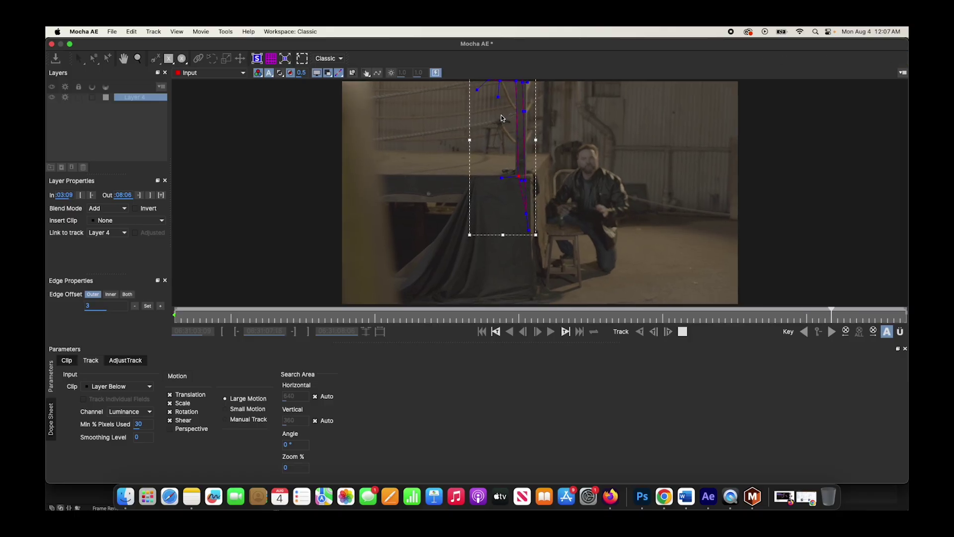
click(52, 48)
click(612, 276)
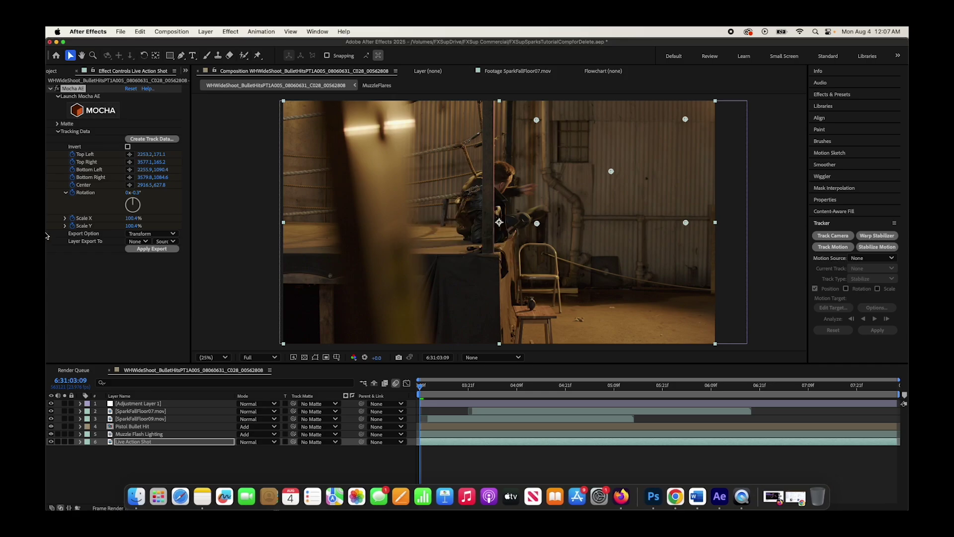
Step: Create the track data from the tracked post layer and keep the export option as Transform
click(142, 140)
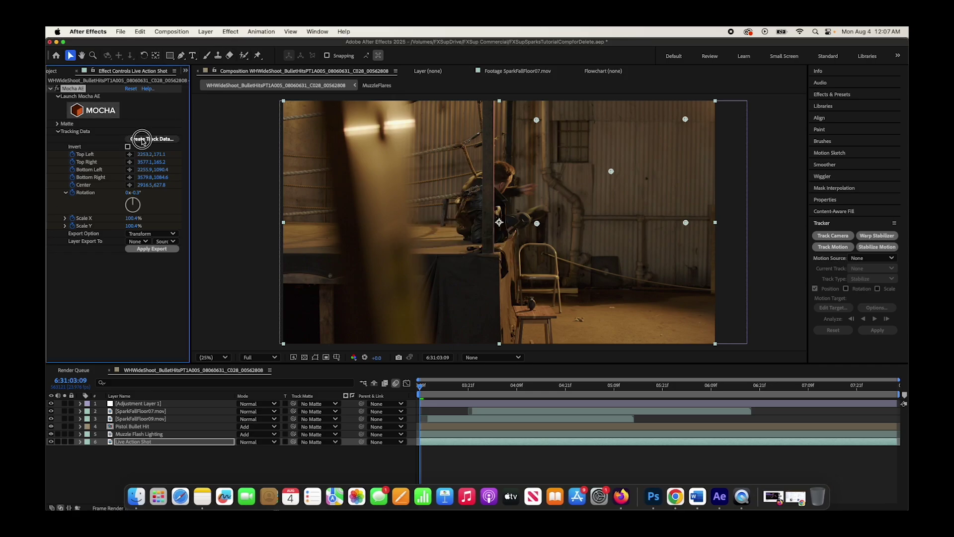
click(138, 233)
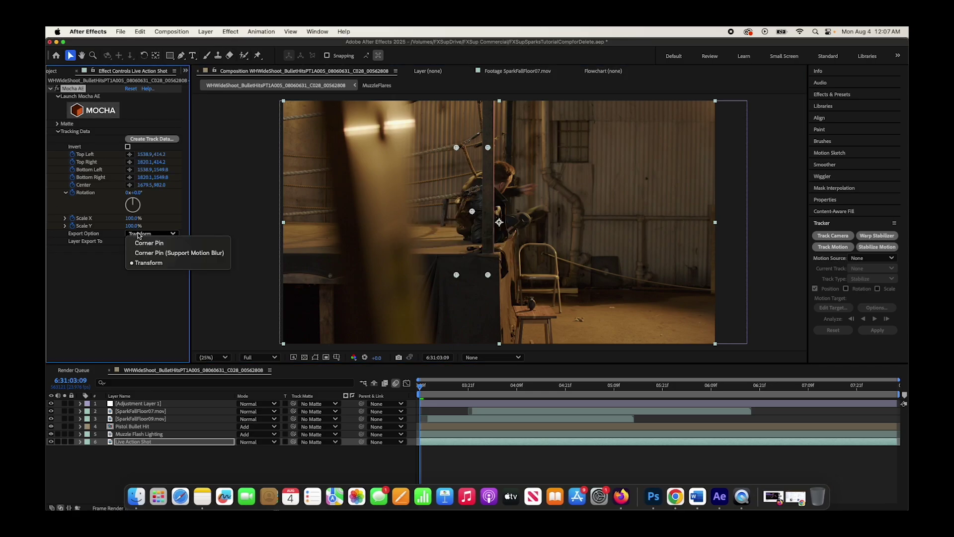
click(142, 263)
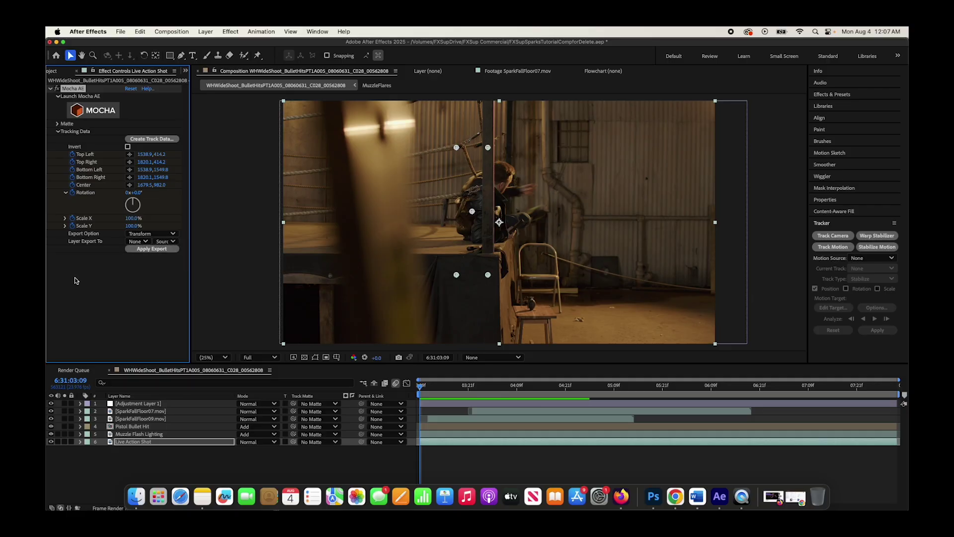
Step: Add a null object above the Live Action Shot layer and choose it as the target layer of the Mocha AE export
click(206, 31)
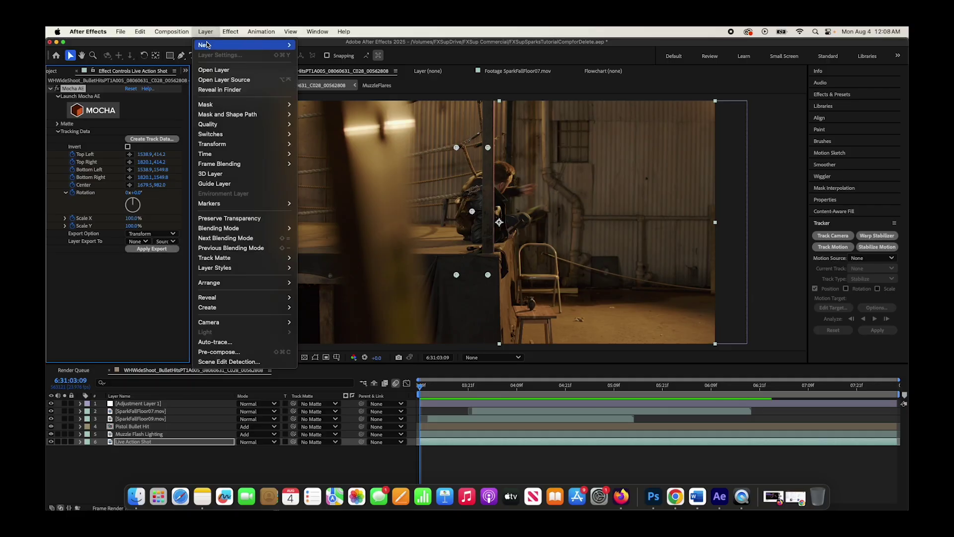
mouse_move(204, 45)
click(317, 87)
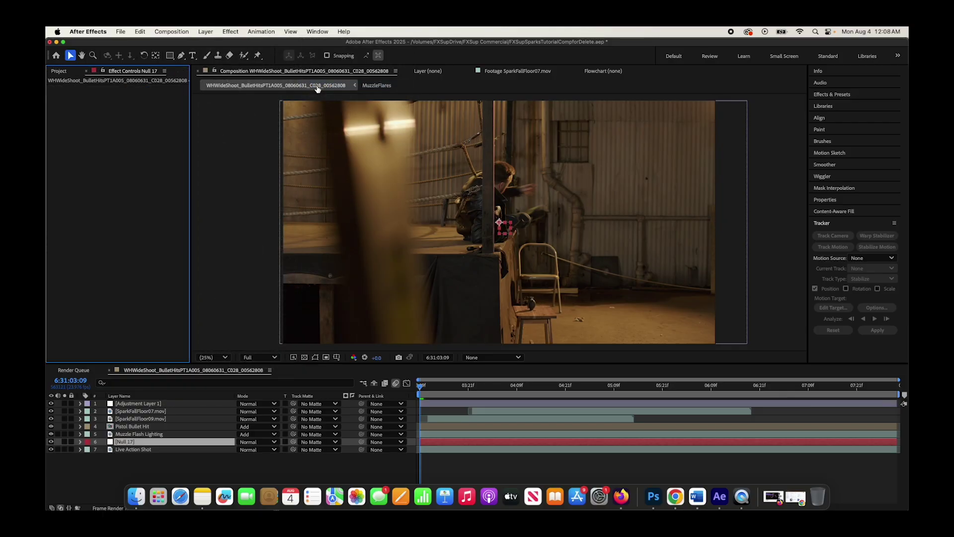
click(132, 449)
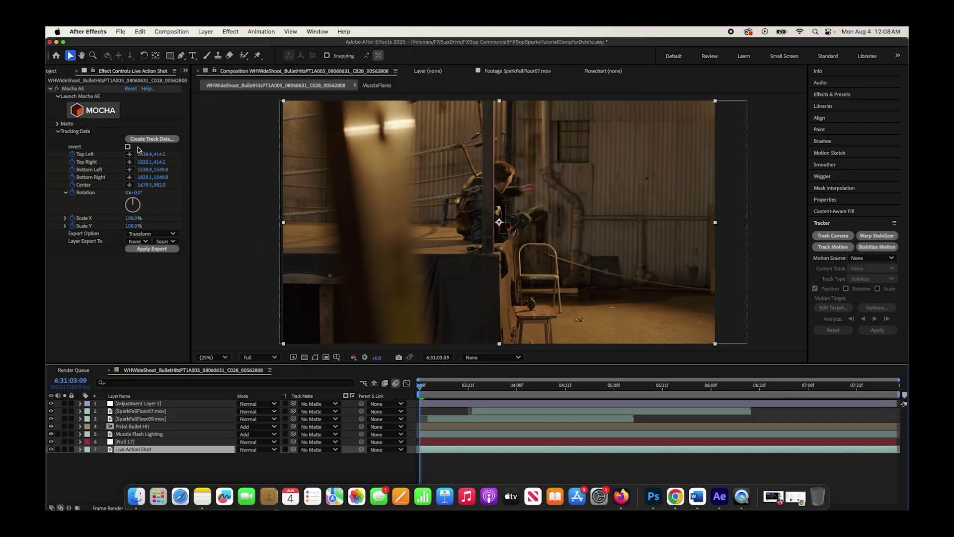
click(138, 241)
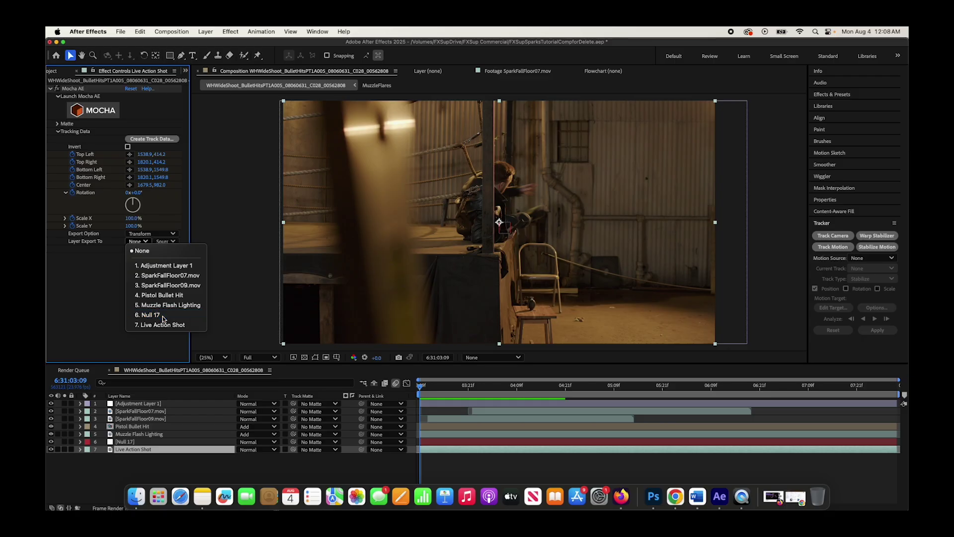
click(163, 319)
Step: Rename the new null layer as Planar Track
click(128, 441)
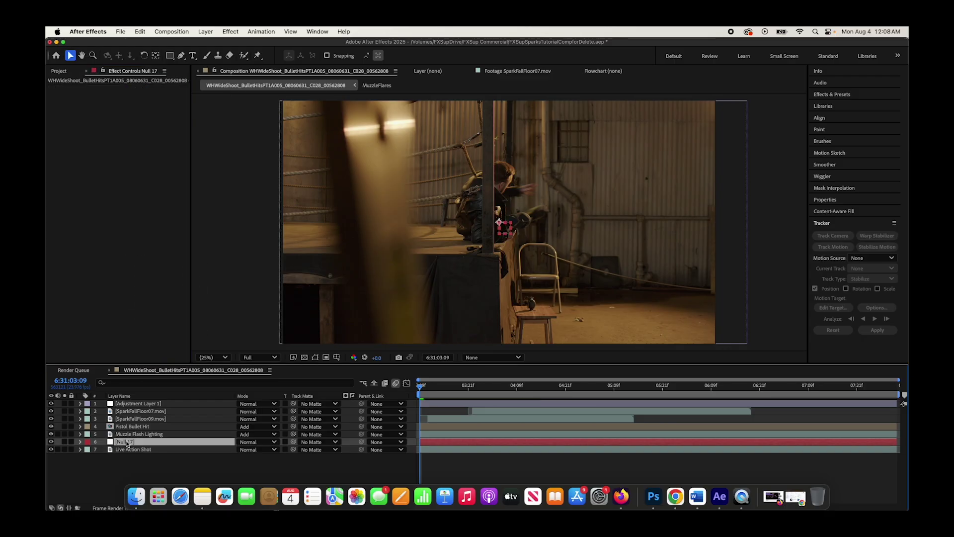
right_click(133, 444)
click(149, 455)
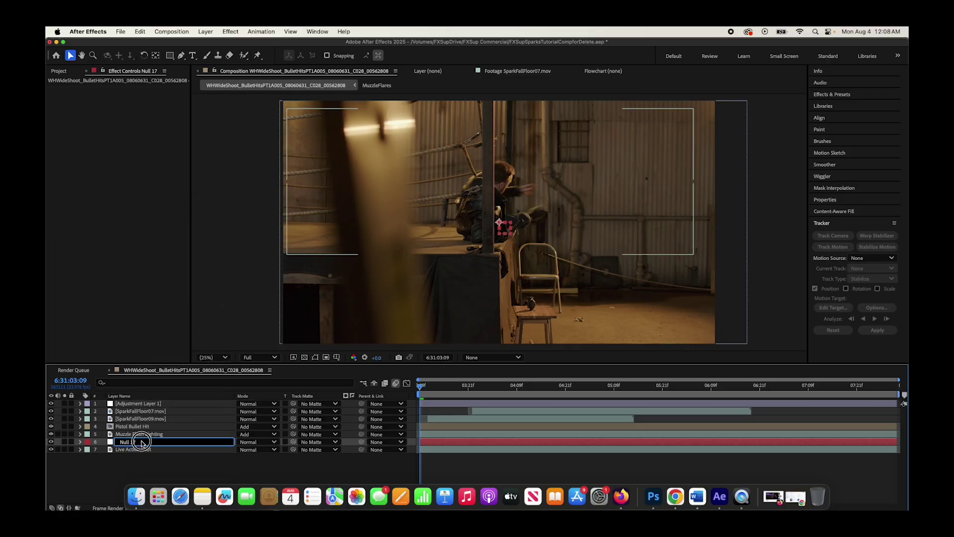
drag(141, 442, 117, 440)
text(Planar T)
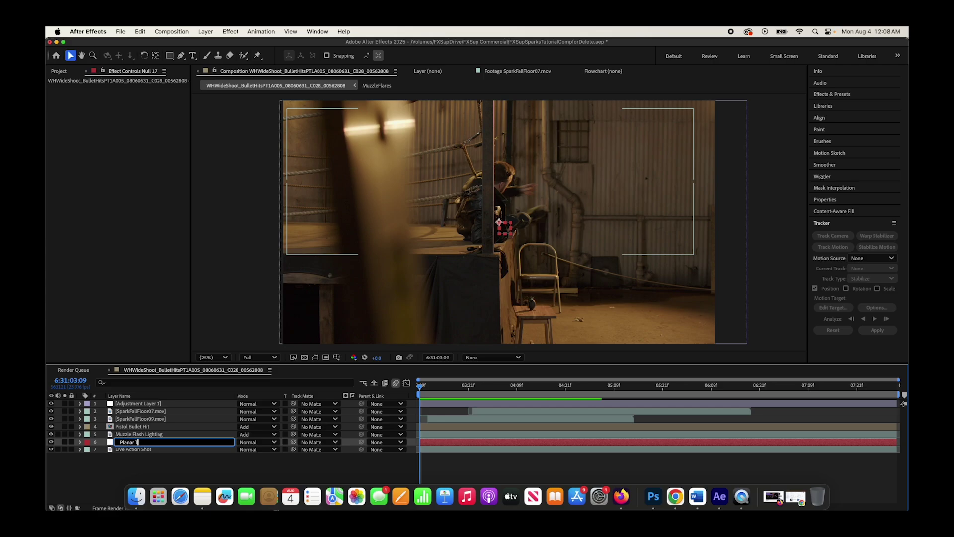
text(rack)
click(137, 448)
click(137, 441)
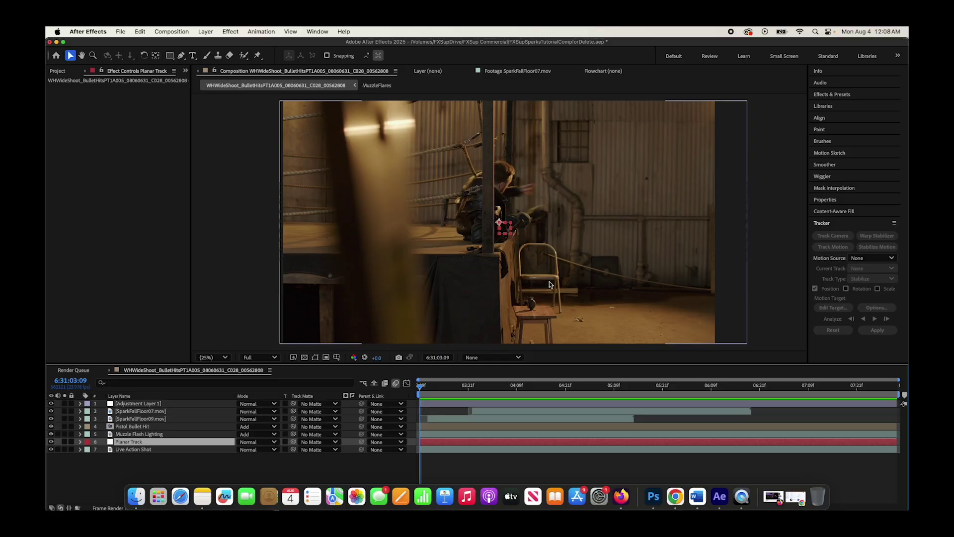
Step: From the first frame, export the Live Action Shot layer's Mocha AE tracking data to the Planar Track layer
drag(545, 385, 420, 388)
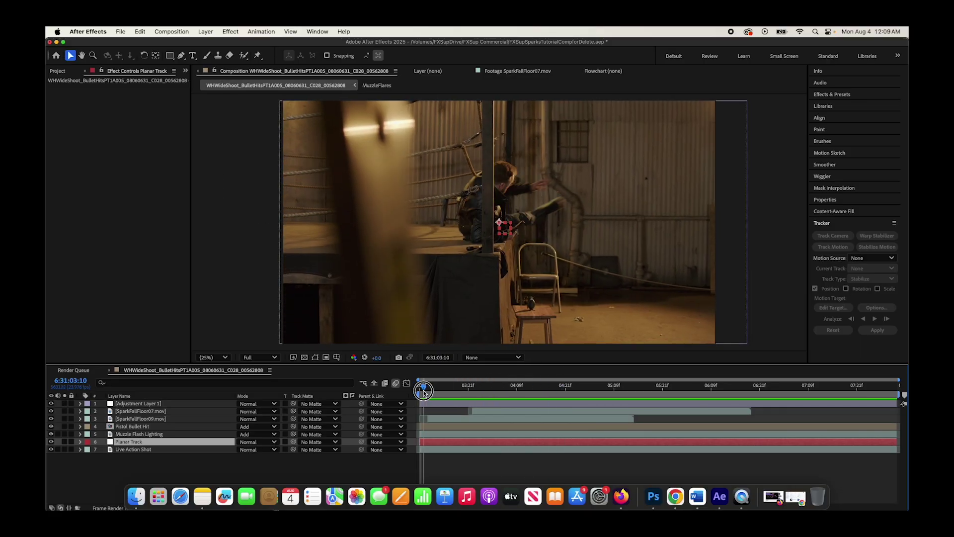
click(133, 451)
click(138, 241)
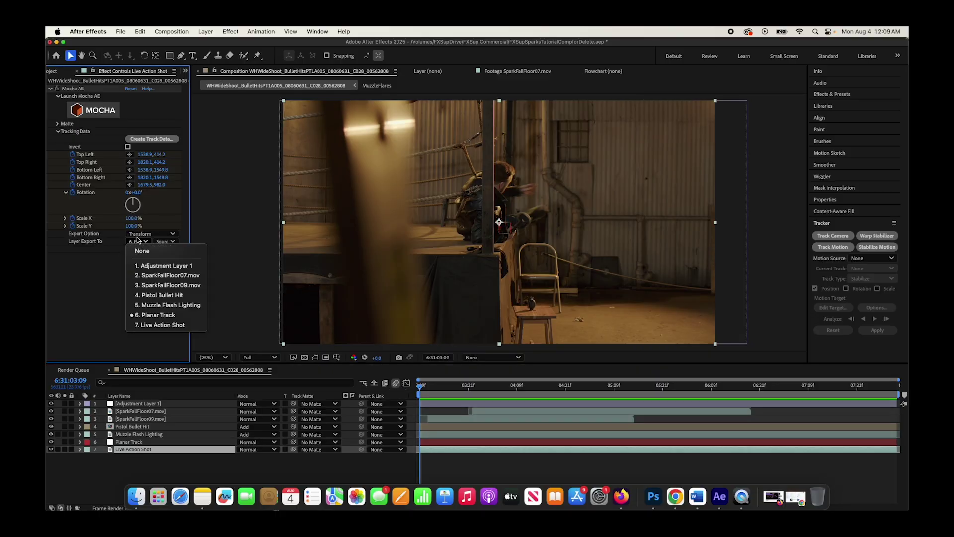
click(152, 315)
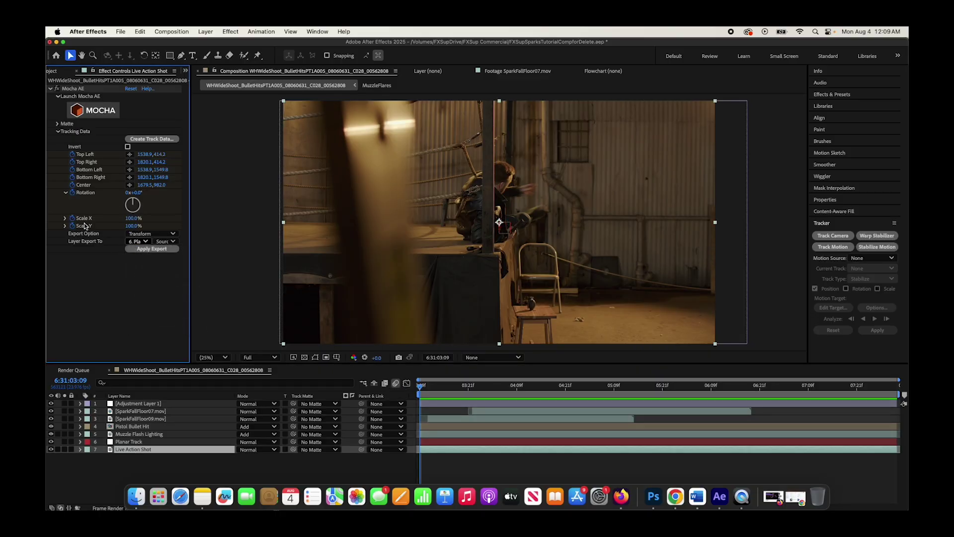
click(144, 249)
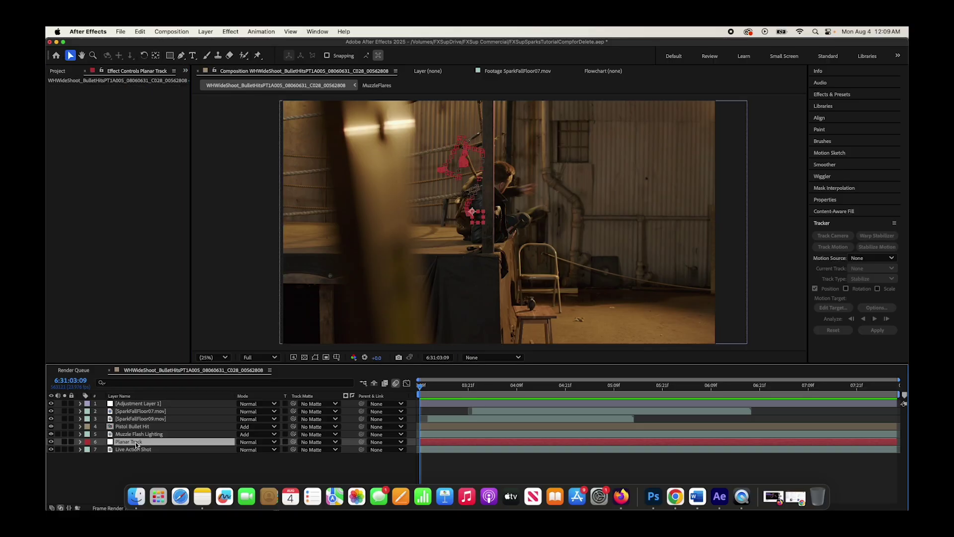
Step: Parent the SparkFallFloor09.mov and SparkFallFloor07.mov layers to Planar Track, then play the shot from the first frame
drag(477, 386, 500, 387)
click(132, 419)
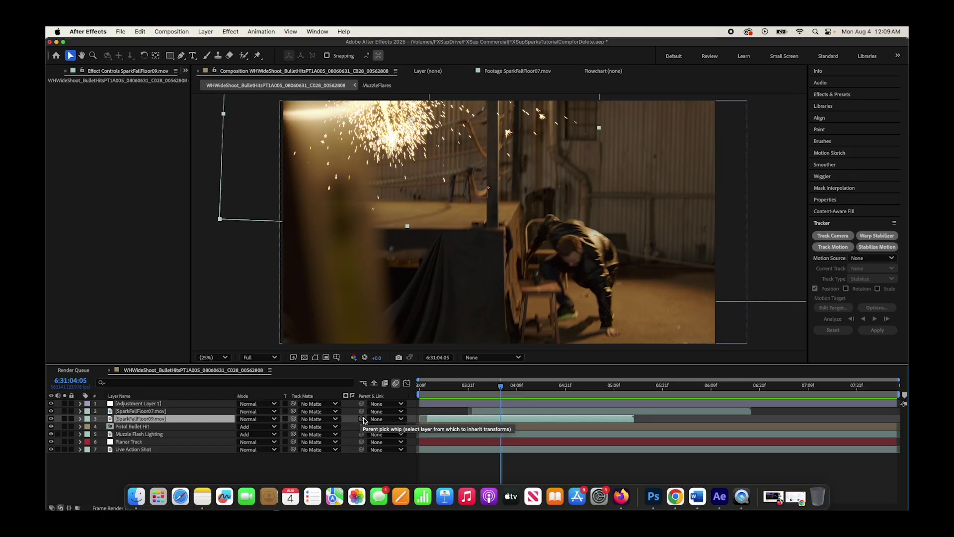
drag(362, 420, 132, 441)
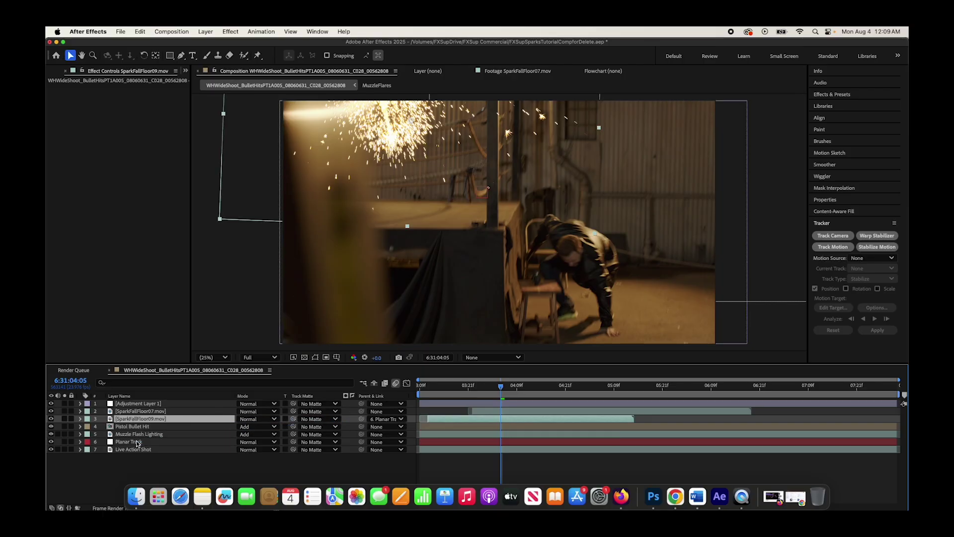
click(155, 411)
drag(362, 411, 164, 442)
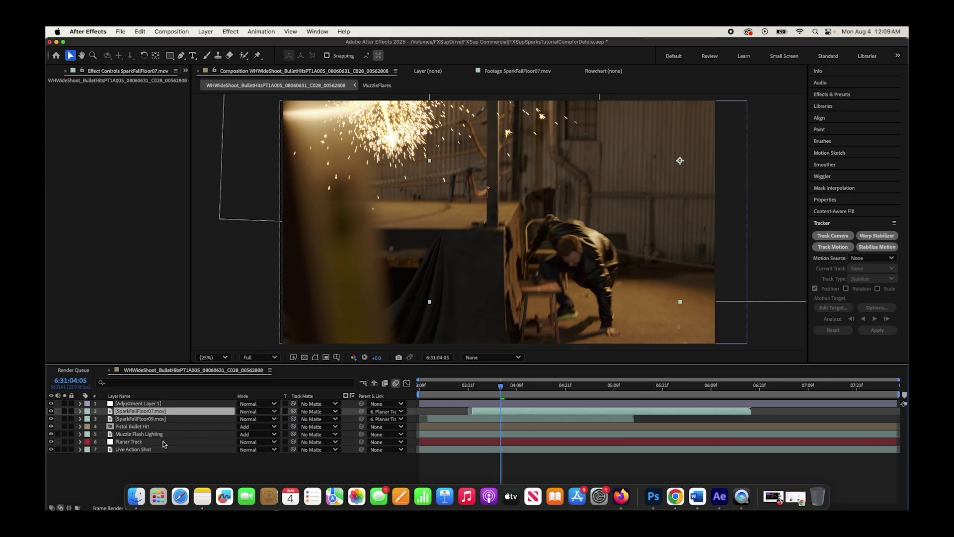
click(420, 387)
key(space)
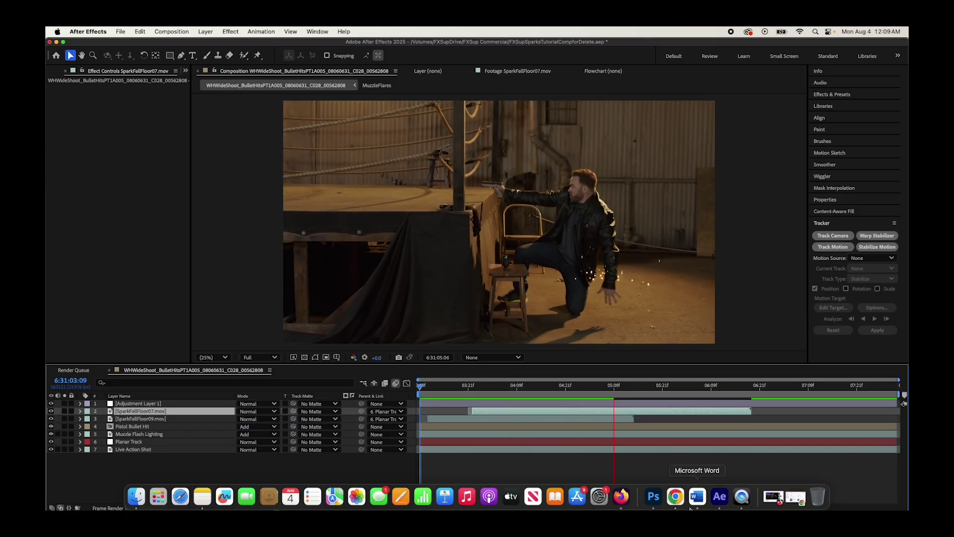
key(space)
Step: At 6:31:04:15, rotate the SparkFallFloor09.mov layer counterclockwise to match the ring platform, lower it onto the surface, and play the shot
drag(593, 387, 542, 399)
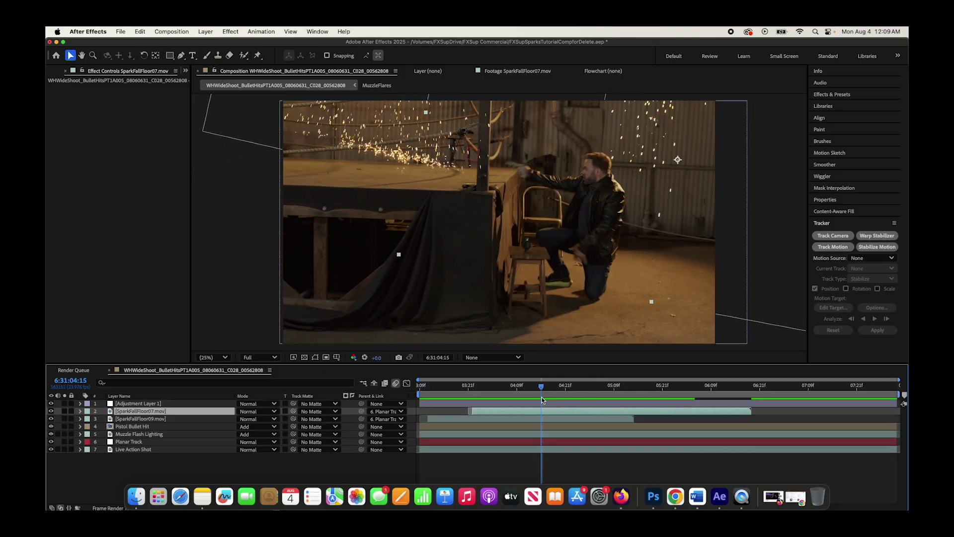
click(144, 56)
drag(276, 144, 289, 157)
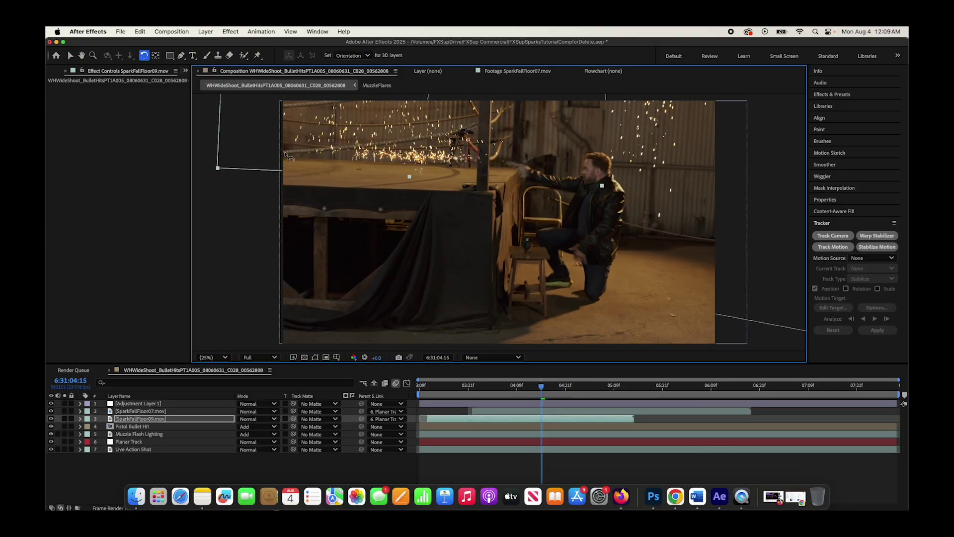
click(71, 55)
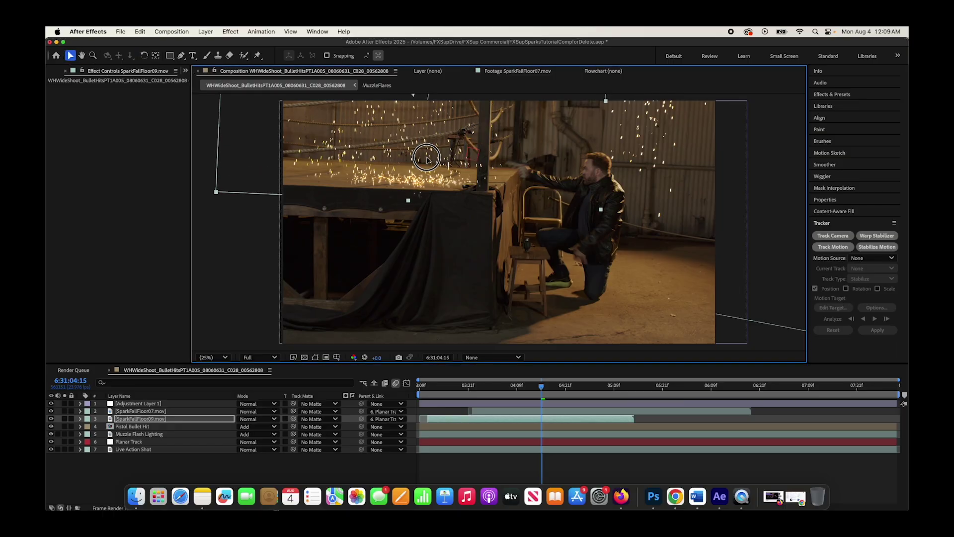
key(space)
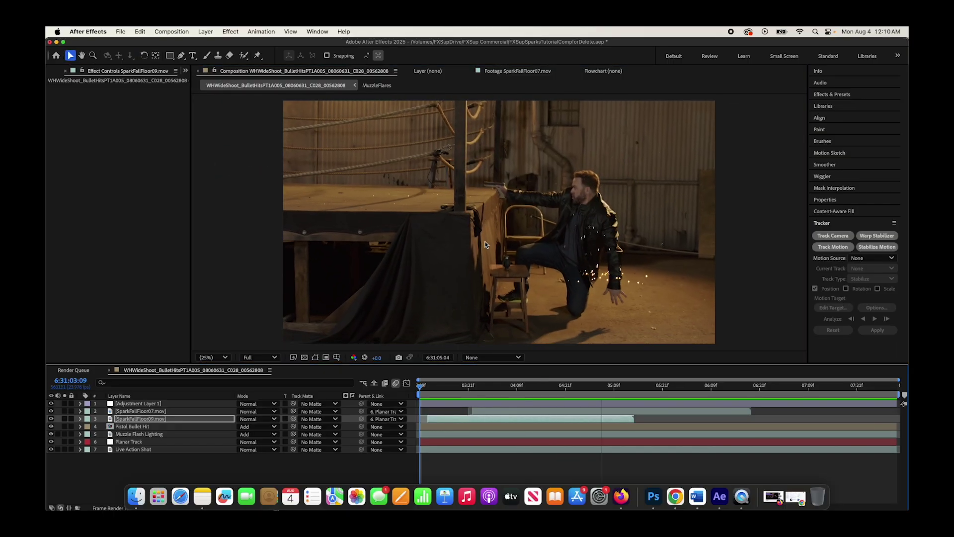
click(485, 244)
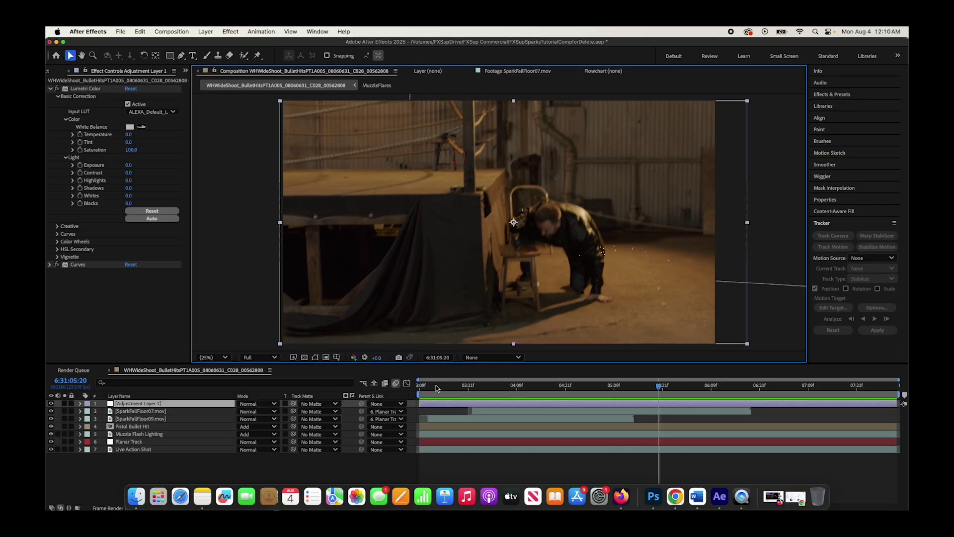
Step: At 6:31:05:06, move the SparkFallFloor07.mov sparks to the right, clear of the actor, and play the shot from 6:31:03:15
drag(437, 388, 487, 384)
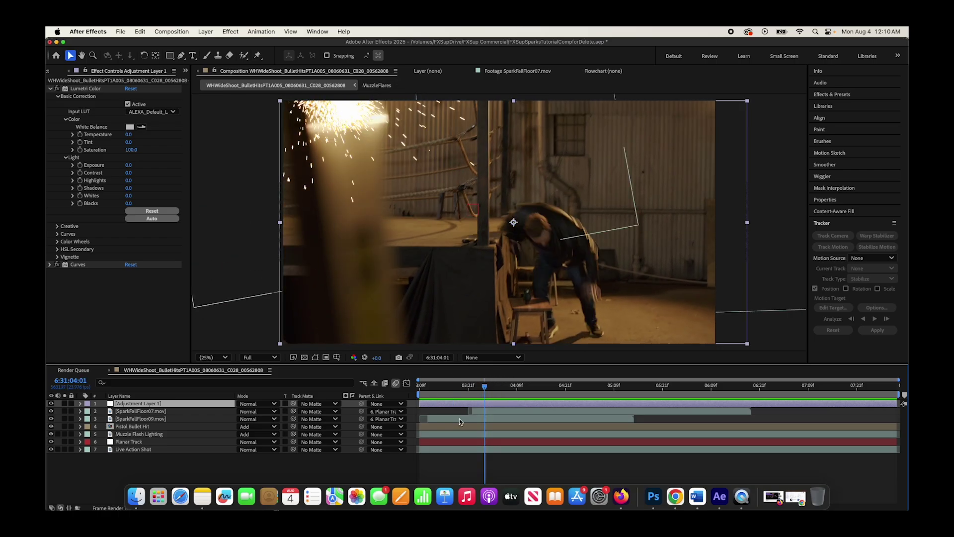
drag(478, 384, 575, 375)
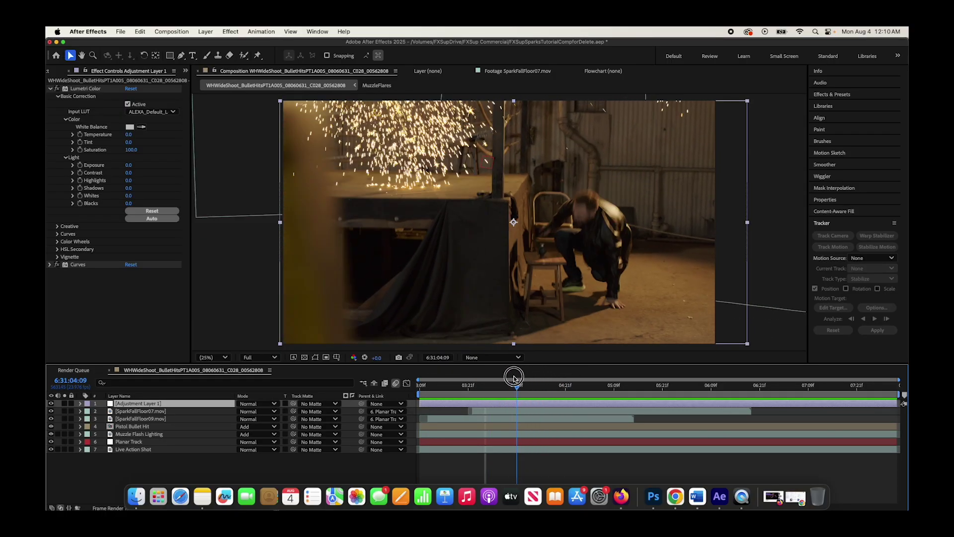
drag(513, 376, 603, 376)
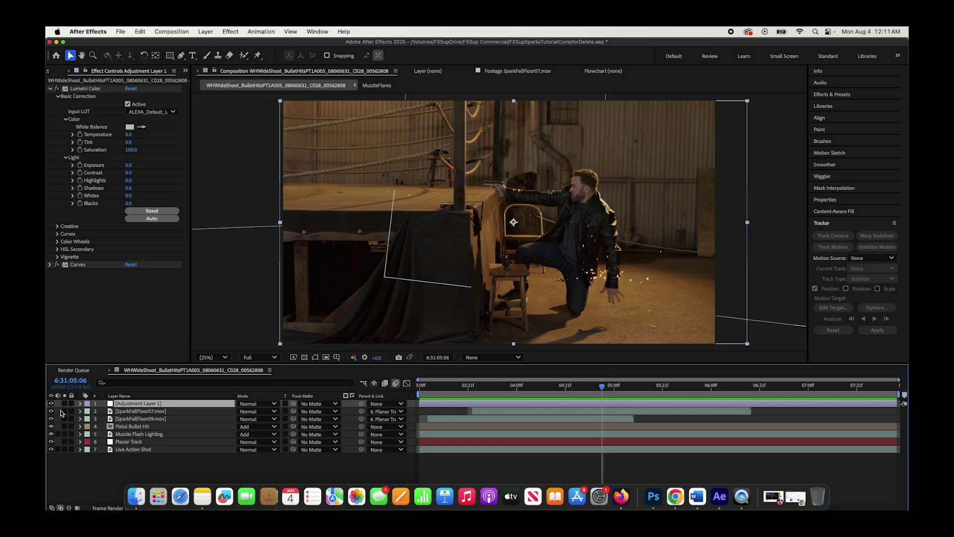
click(622, 257)
drag(658, 256, 679, 264)
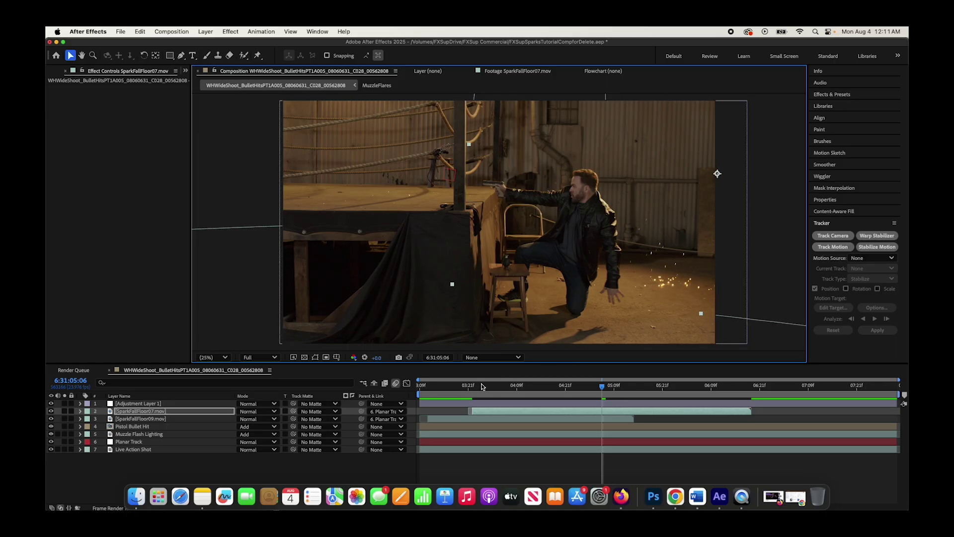
click(442, 394)
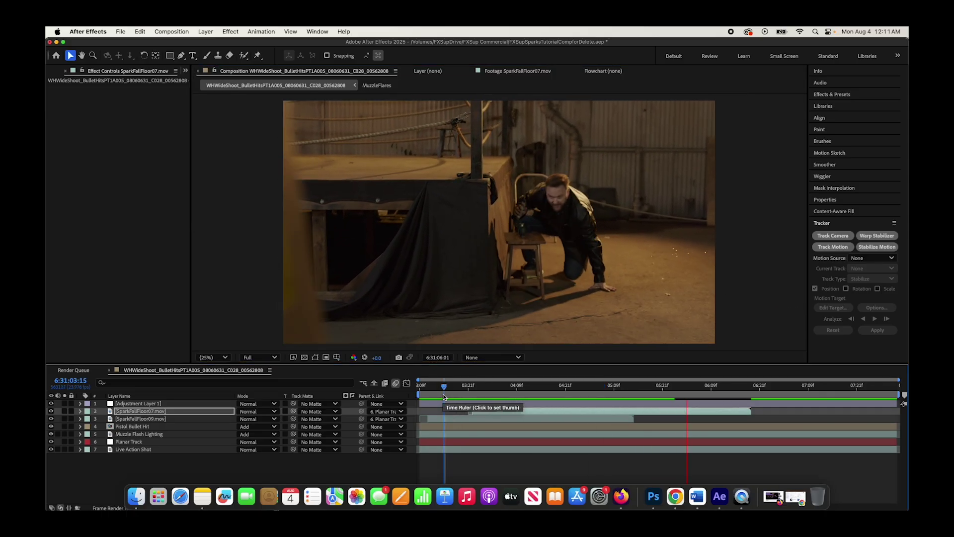
key(space)
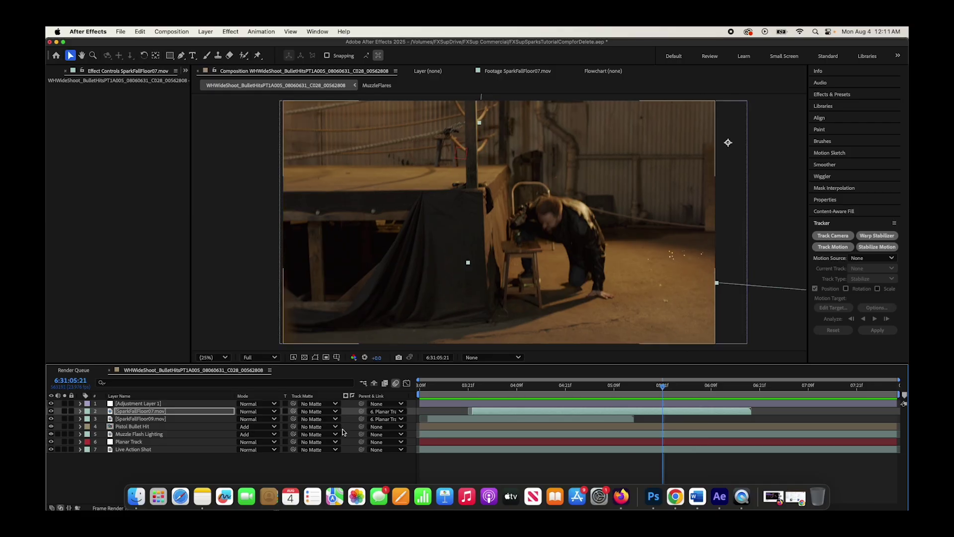
Step: Keyframe the SparkFallFloor07.mov layer's Opacity at 100% at 6:31:05:09 and 0% at 6:31:05:21
click(80, 411)
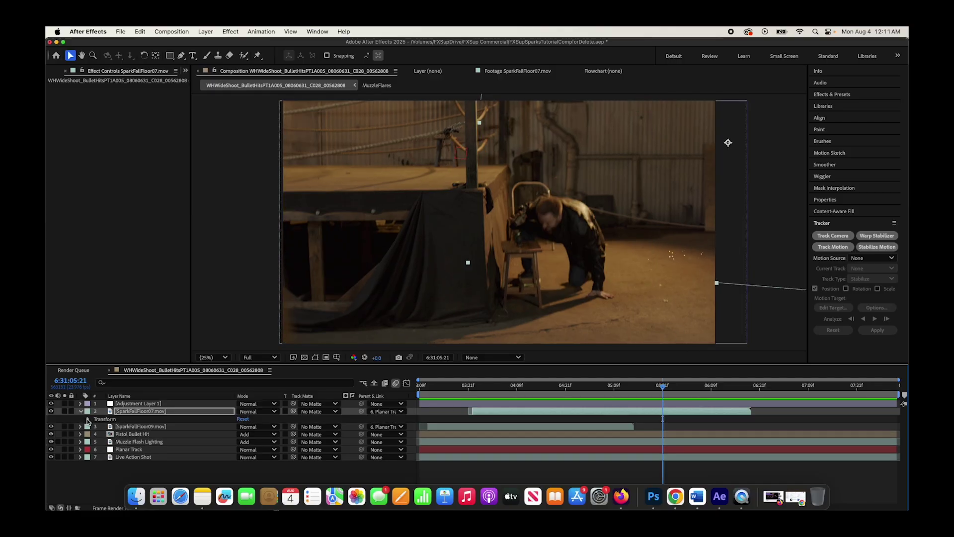
click(88, 420)
drag(582, 386, 614, 396)
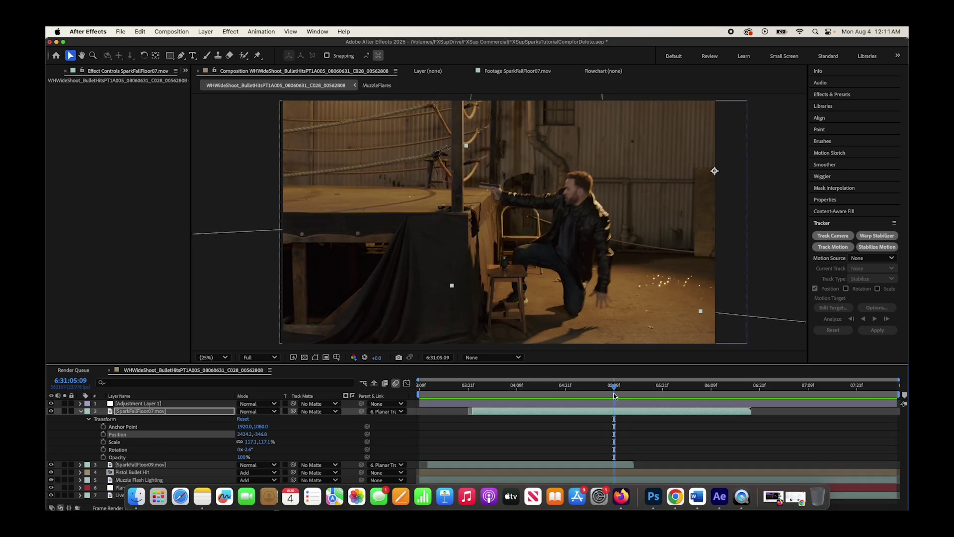
click(103, 457)
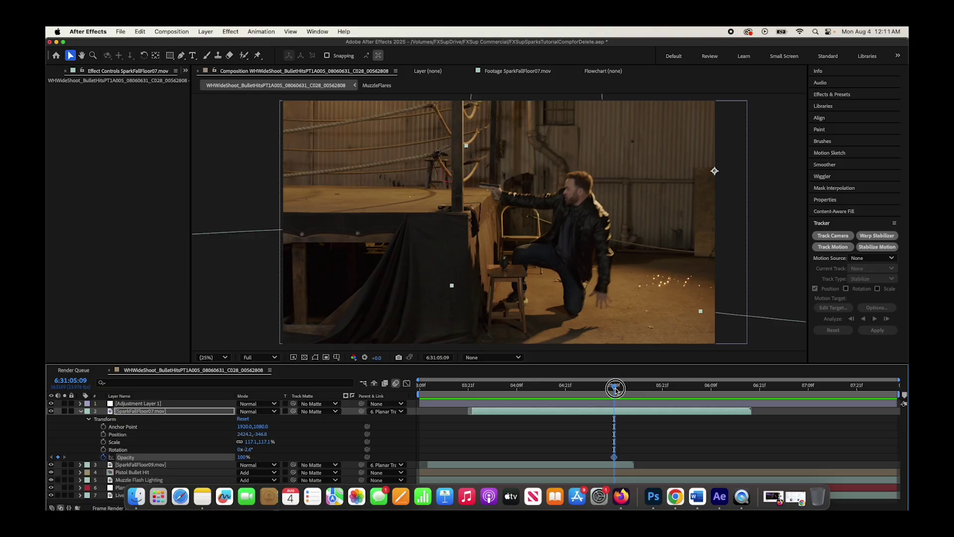
drag(615, 392, 665, 391)
click(240, 457)
text(0)
key(Return)
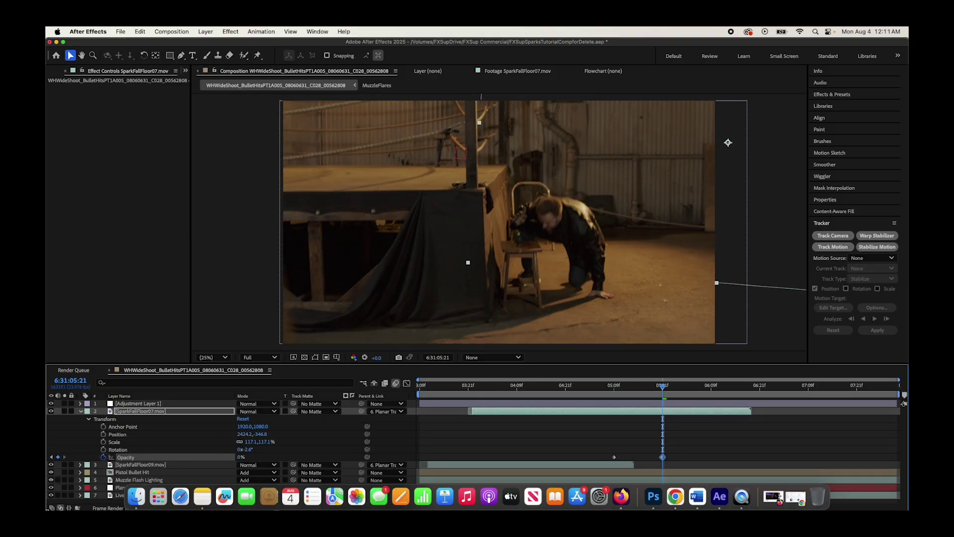
Step: Play the shot from 6:31:04:17 and again from slightly further on to review the floor sparks' fade-out
click(549, 390)
key(space)
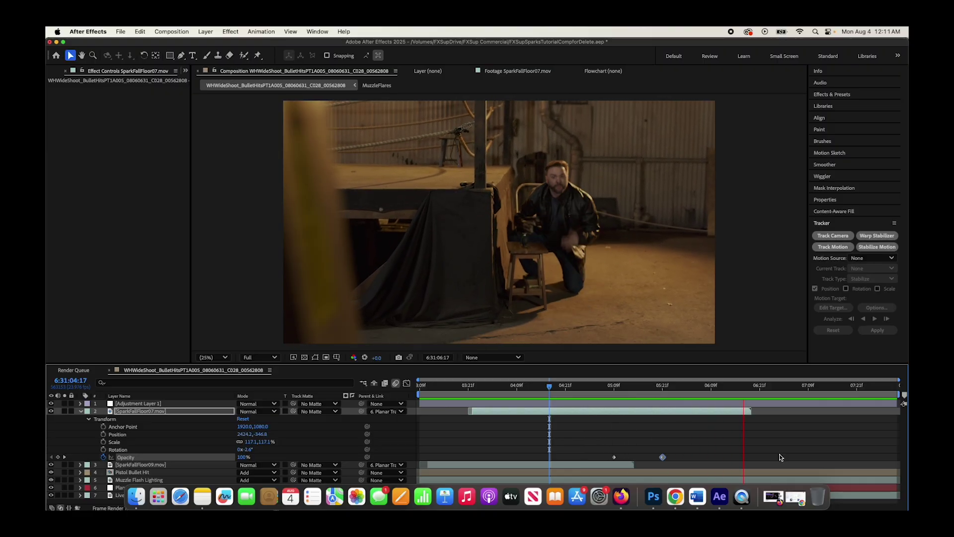
key(space)
click(569, 388)
key(space)
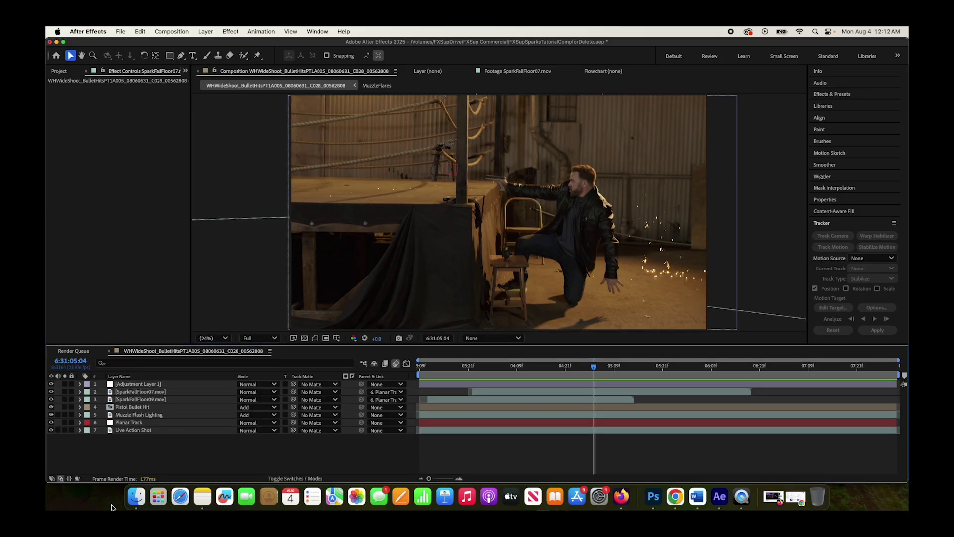
Step: Enable motion blur on the SparkFallFloor07.mov and SparkFallFloor09.mov layers and check the blurred sparks at 6:31:04:12
key(F4)
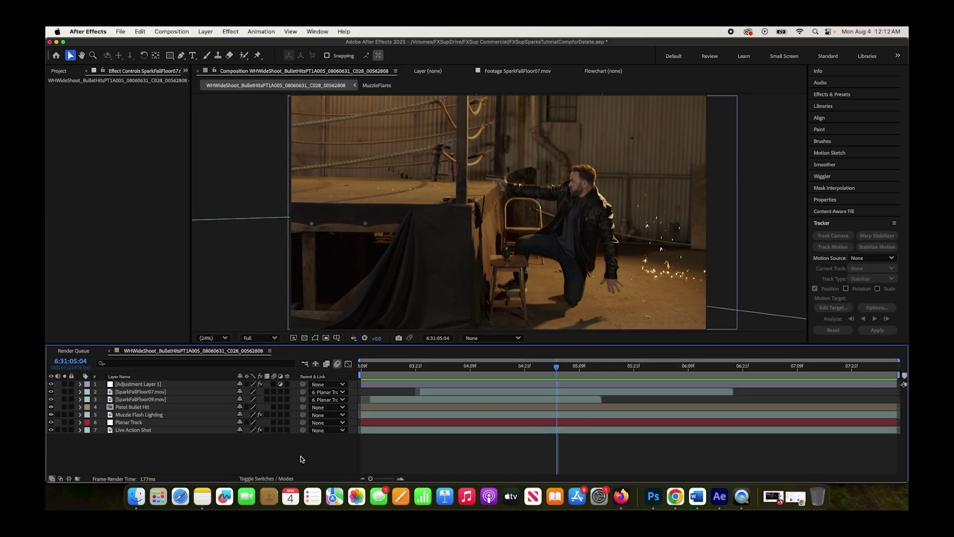
click(273, 391)
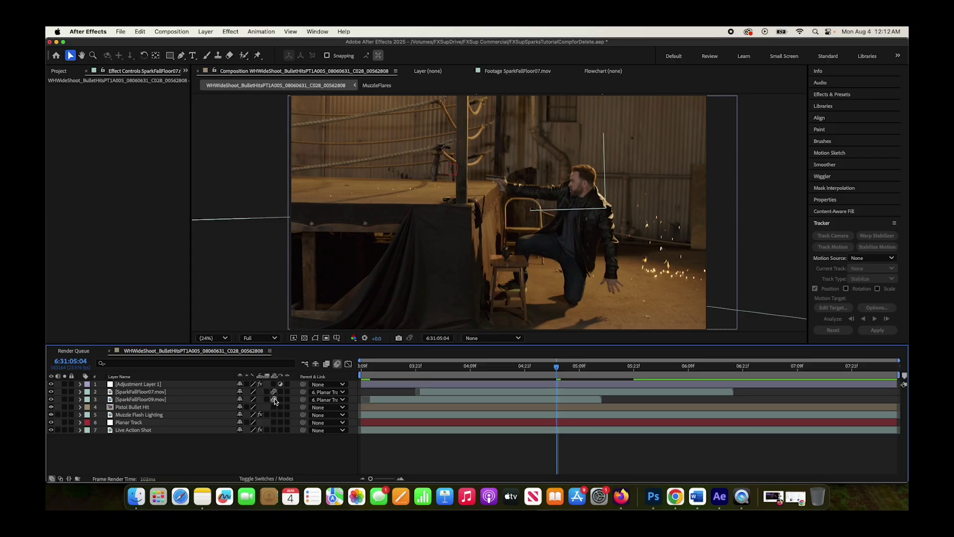
drag(557, 369, 484, 369)
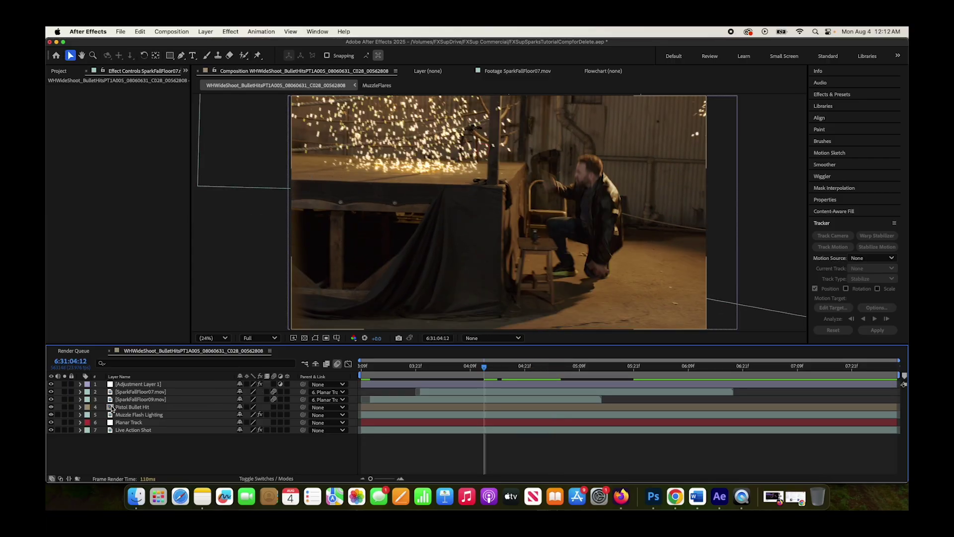
click(133, 398)
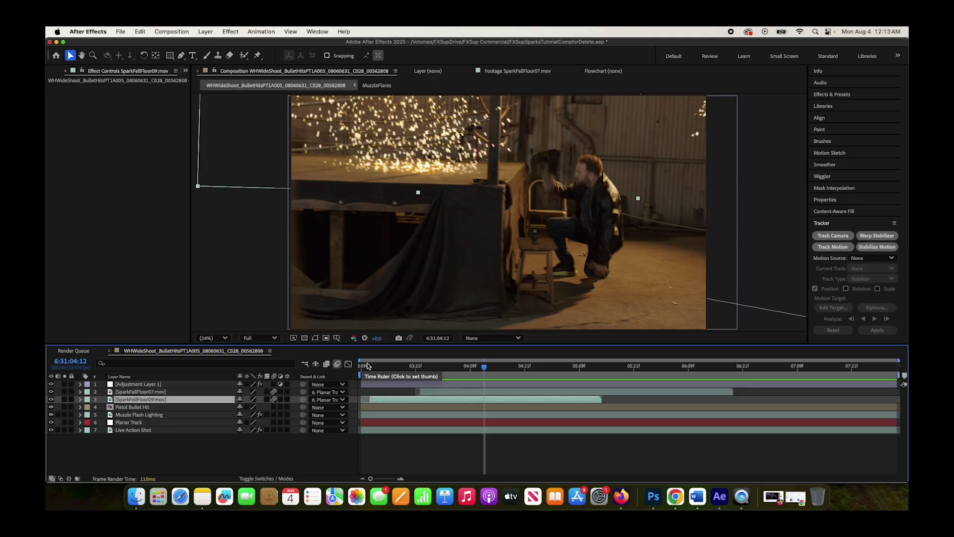
Step: Play the shot from the first frame to review the sparks against the foreground pillar
key(Home)
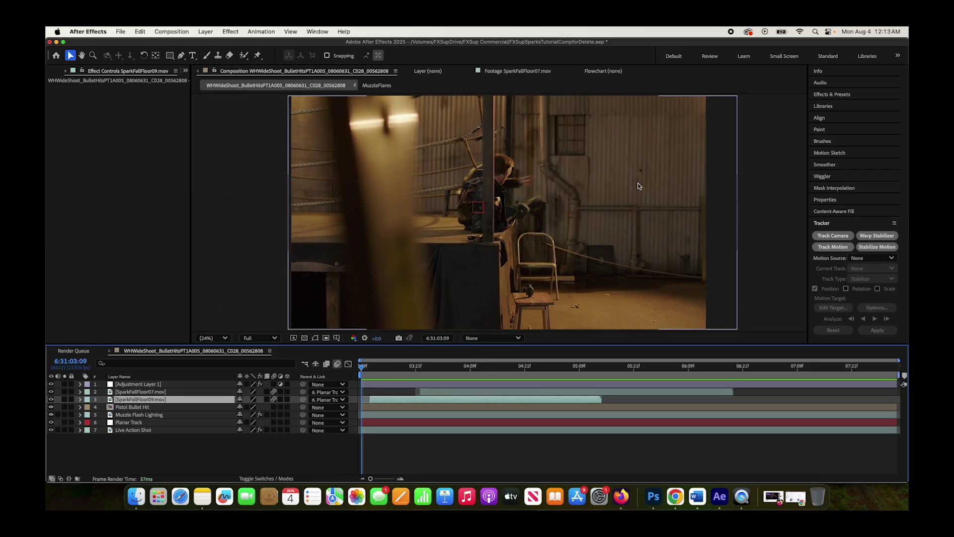
key(space)
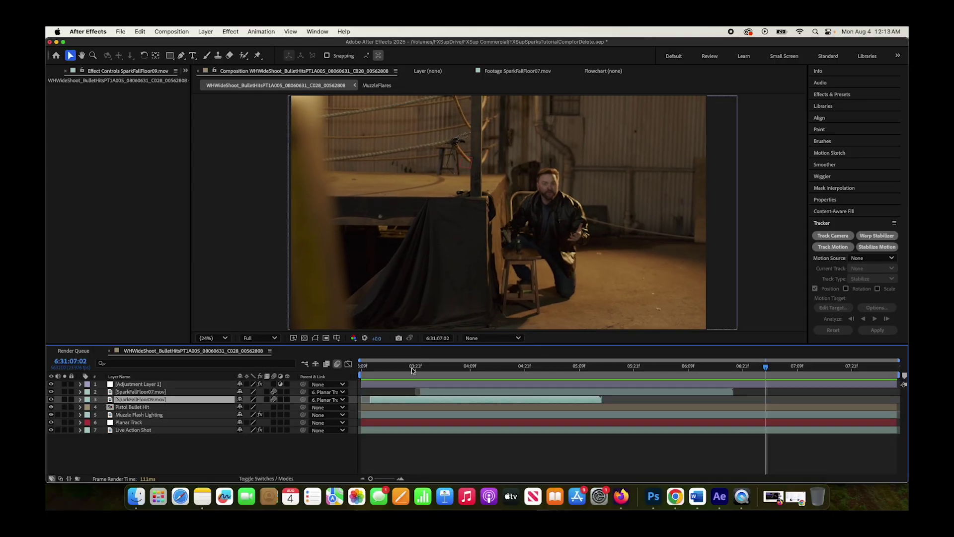
key(space)
key(space)
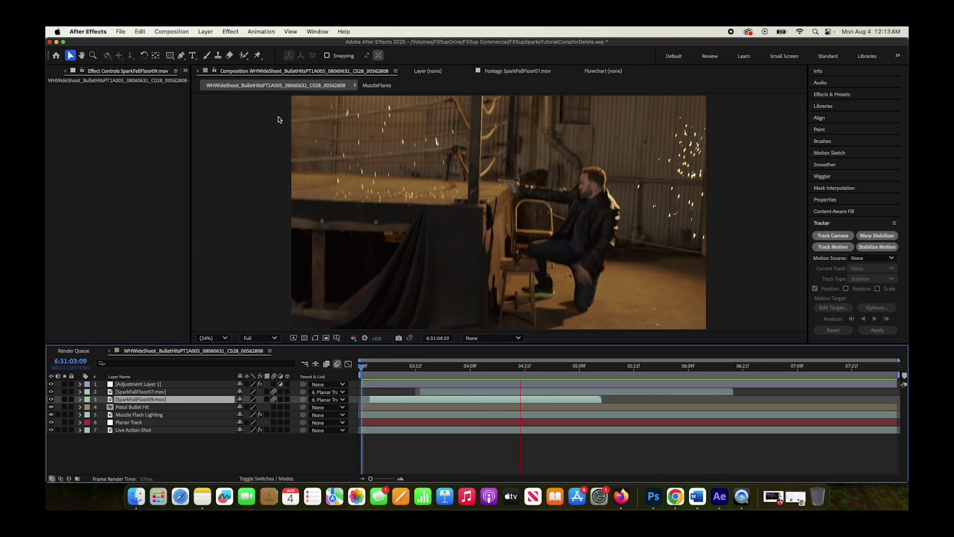
key(space)
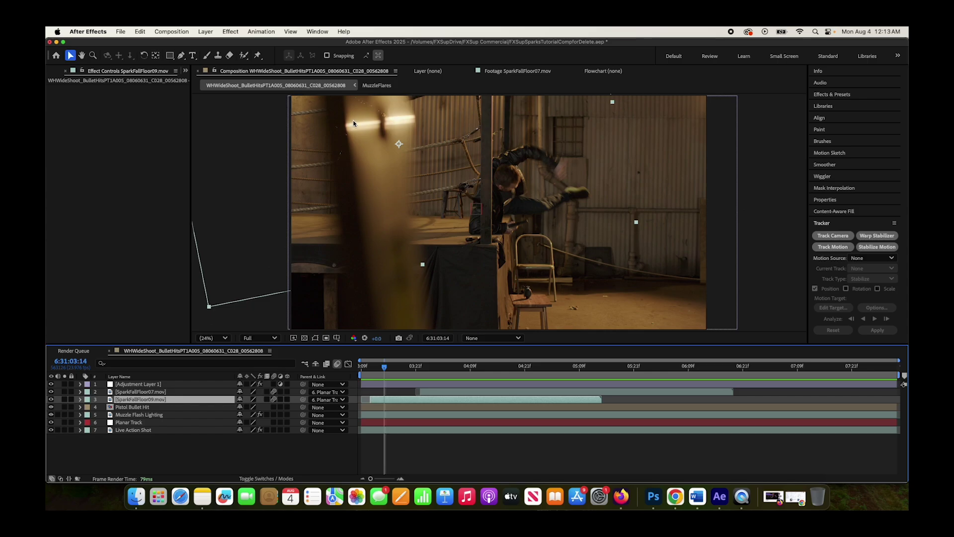
Step: Duplicate the Live Action Shot layer and place the copy directly above SparkFallFloor07.mov
click(132, 430)
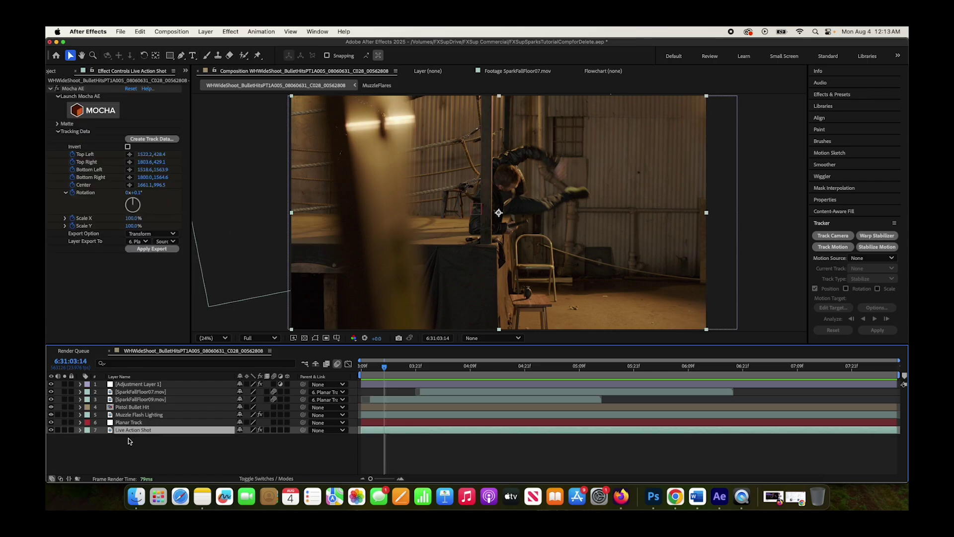
key(super+d)
drag(135, 431, 140, 393)
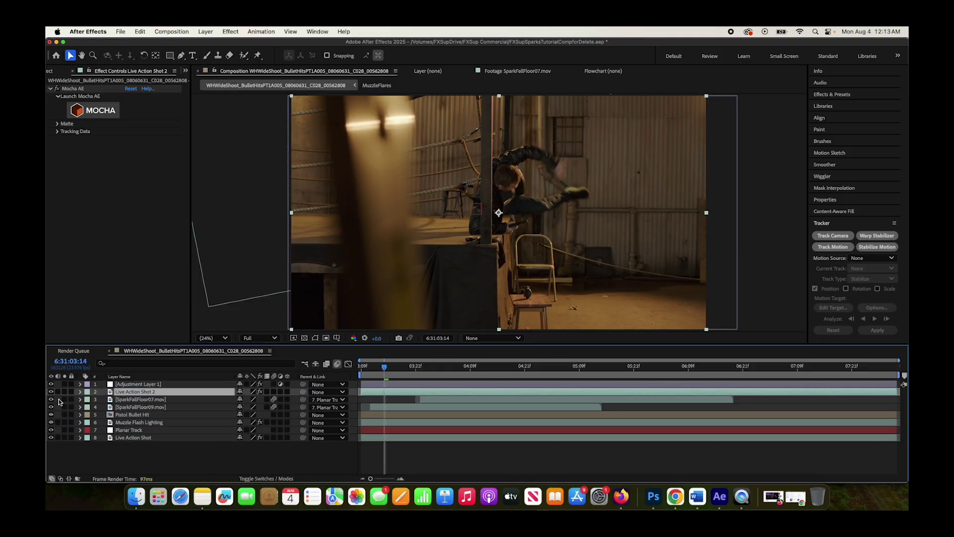
Step: Rename the duplicated live action layer as PillarRoto
right_click(144, 395)
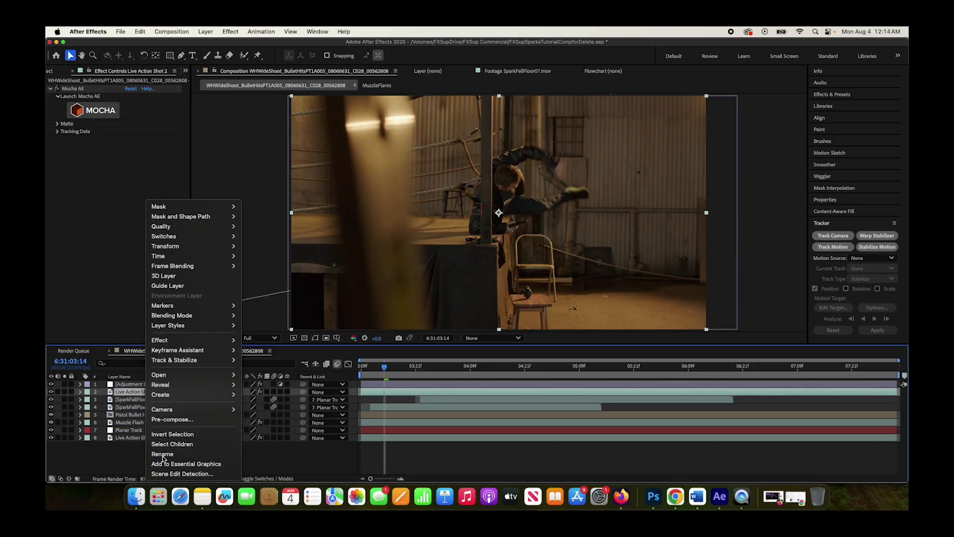
click(161, 455)
text(Pillar)
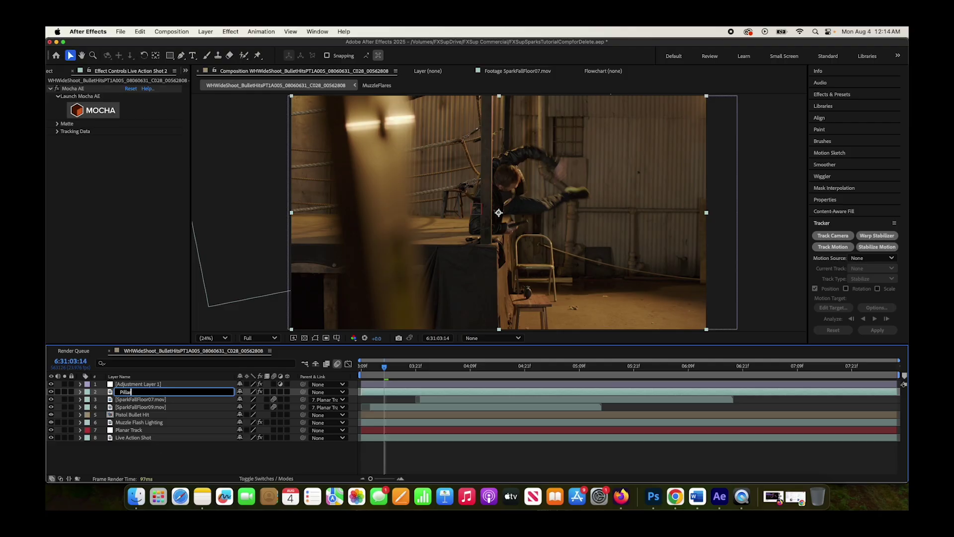
text(Roto)
key(Return)
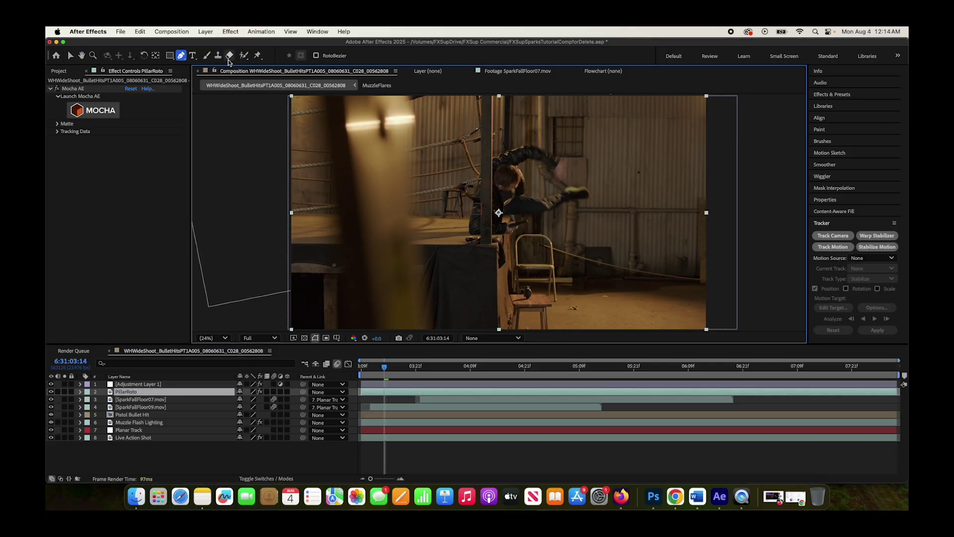
Step: Draw a closed Pen mask on PillarRoto around the blurred foreground pillar, extending past the frame's upper and lower edges
click(181, 55)
click(407, 96)
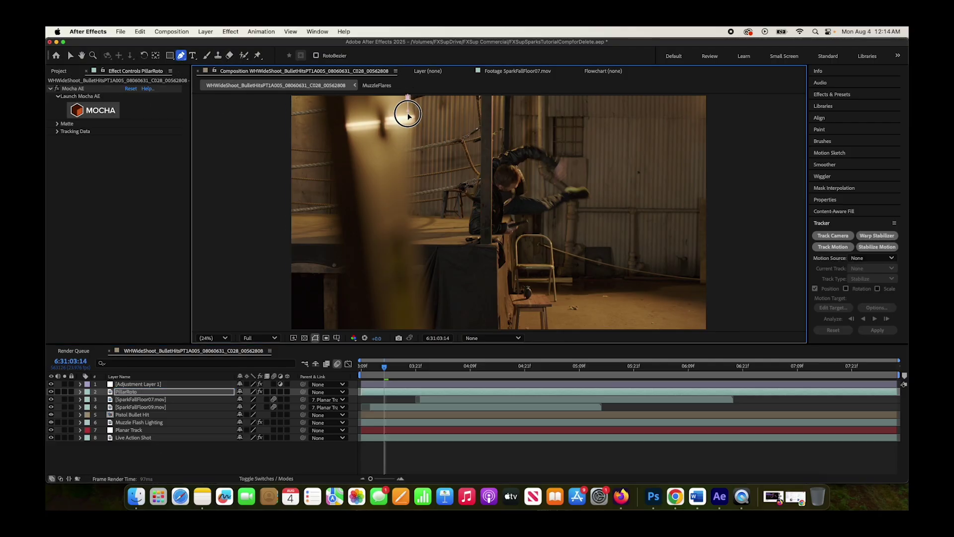
click(409, 205)
click(409, 224)
click(422, 327)
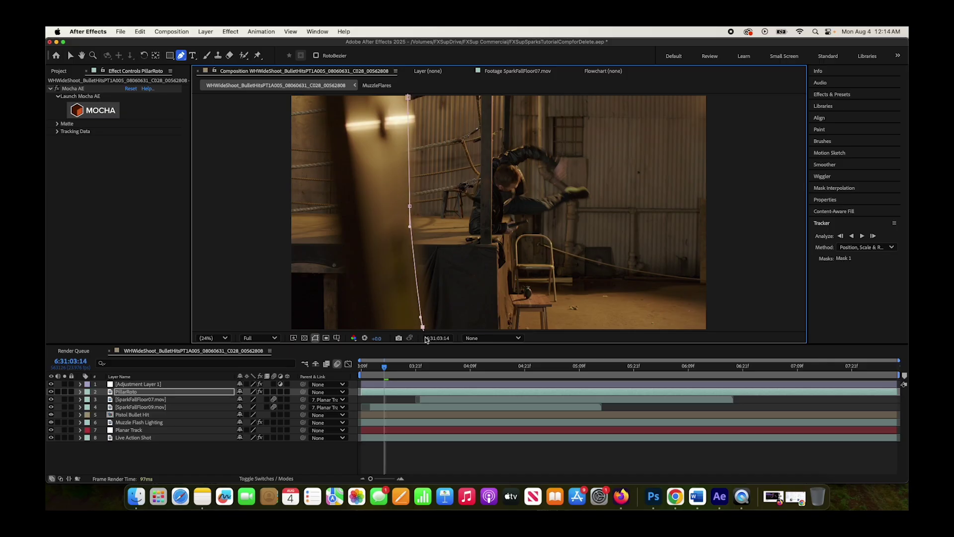
drag(442, 284, 421, 261)
drag(414, 199, 406, 145)
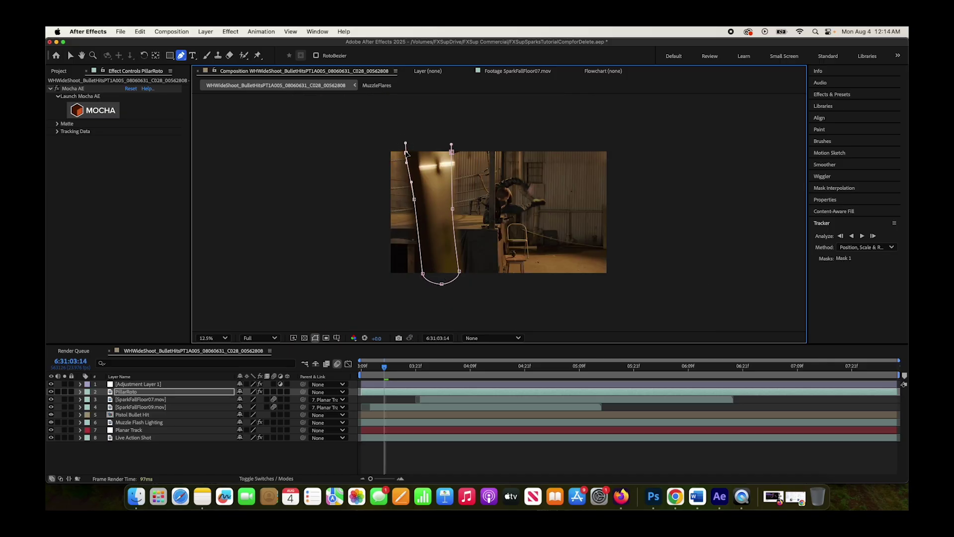
click(439, 121)
click(211, 338)
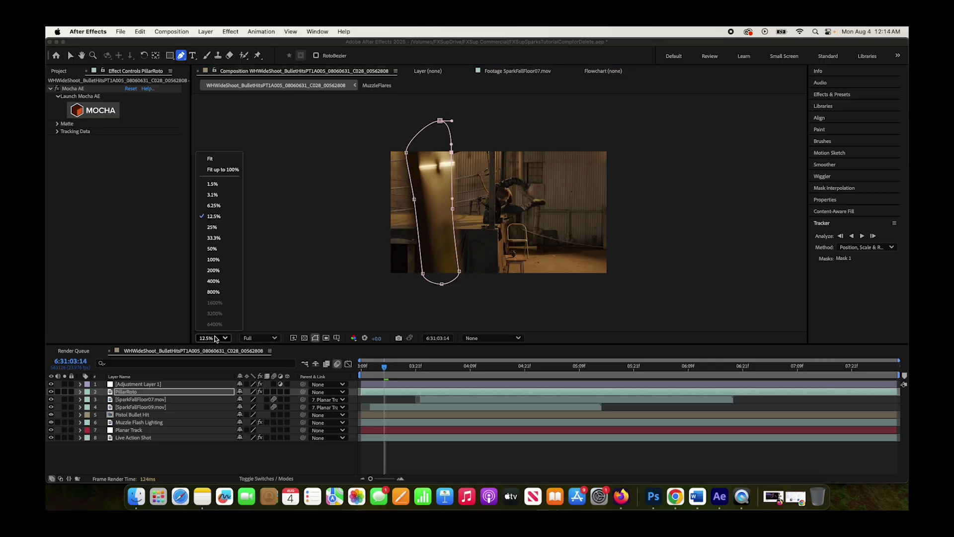
click(211, 253)
Step: Set Mask 1's Mask Feather on PillarRoto to 143 pixels, soloing the layer to check the pillar's soft edges
click(80, 394)
click(88, 400)
click(97, 408)
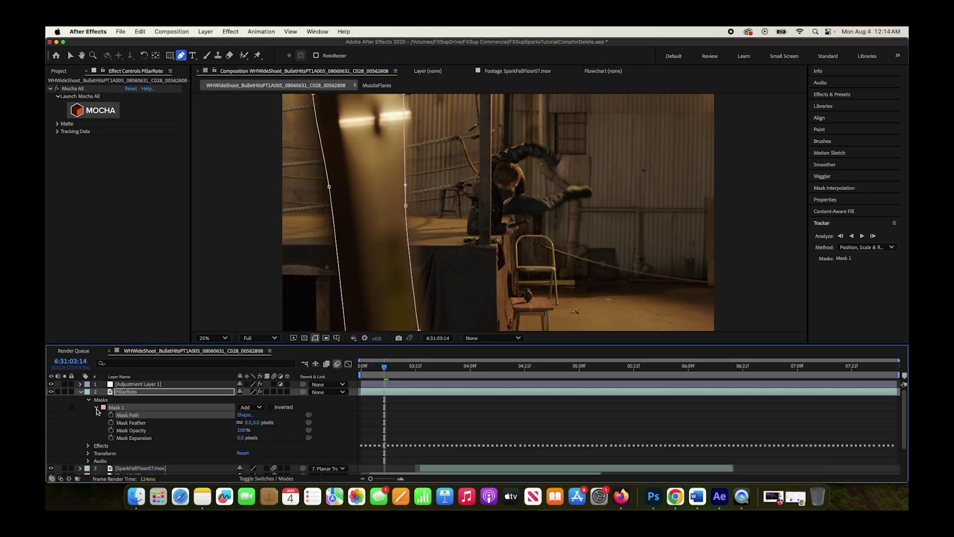
drag(246, 423, 278, 422)
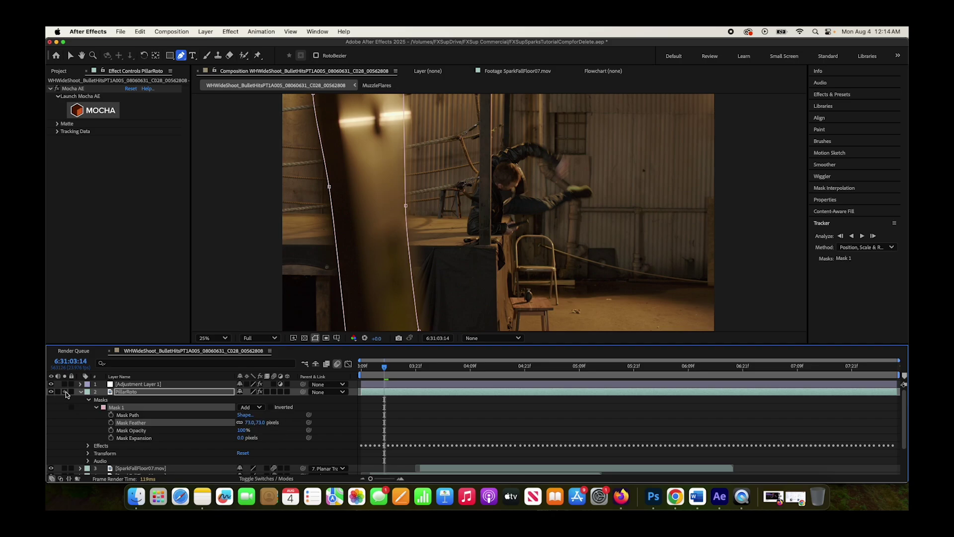
click(64, 392)
click(293, 338)
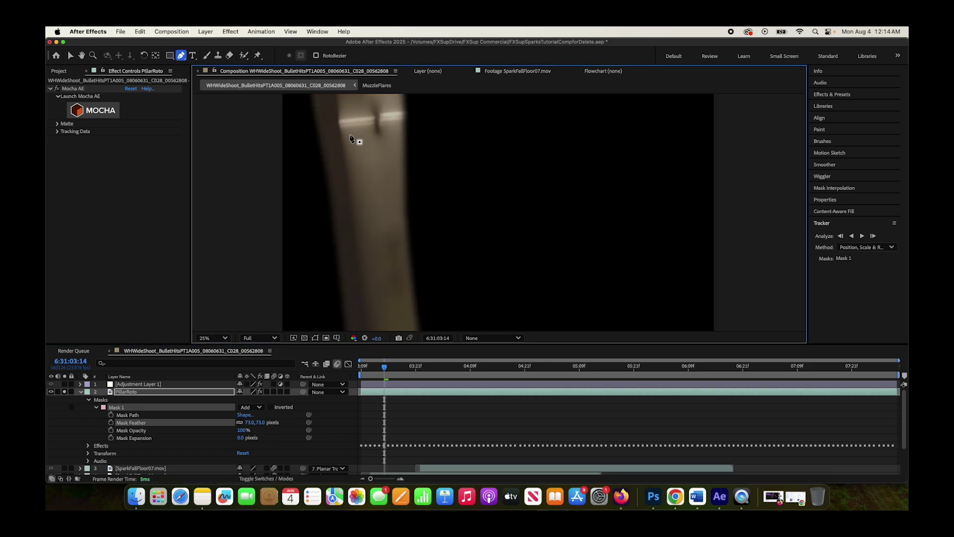
drag(250, 423, 278, 421)
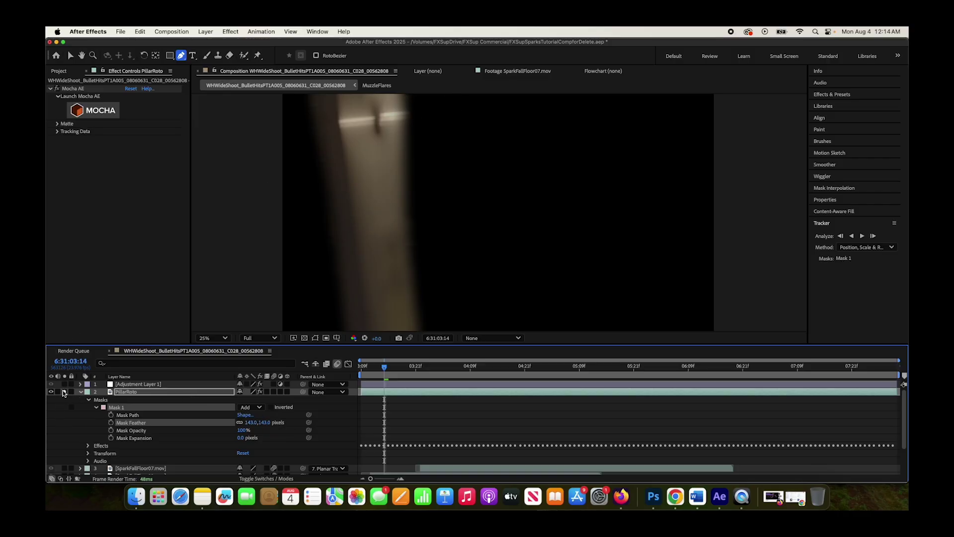
click(64, 392)
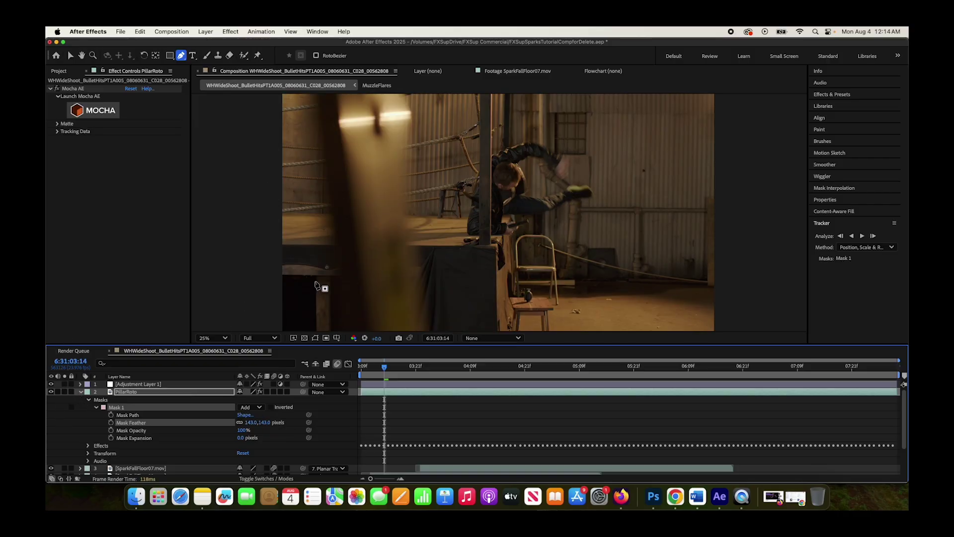
Step: Keyframe Mask 1's properties at 6:31:03:14 and shift its path slightly right at 6:31:03:09 to match the pillar
click(125, 416)
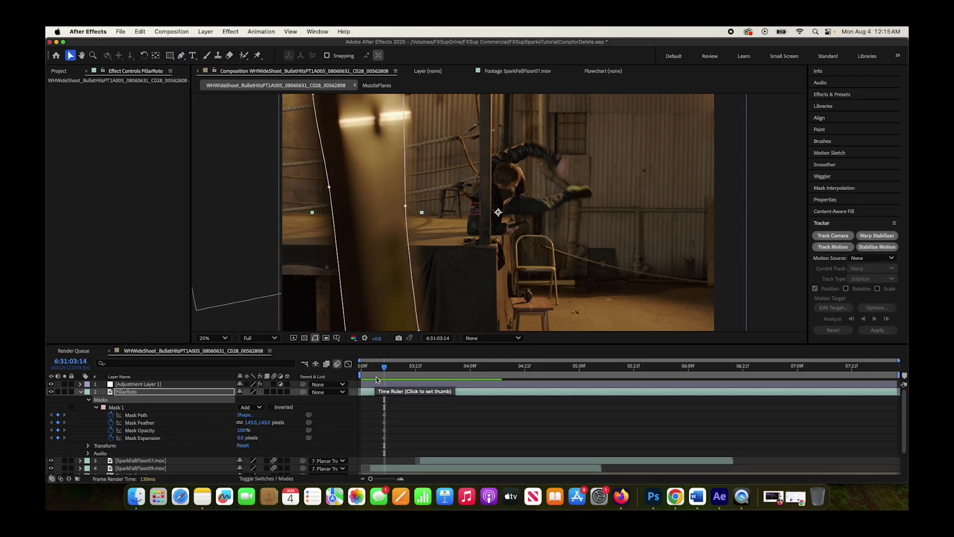
drag(374, 366, 361, 365)
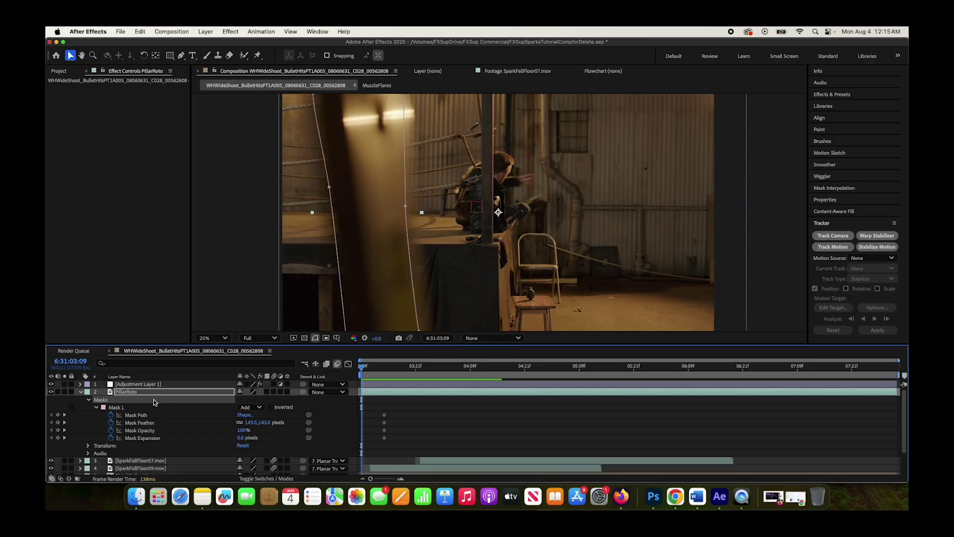
click(142, 416)
drag(333, 187, 337, 187)
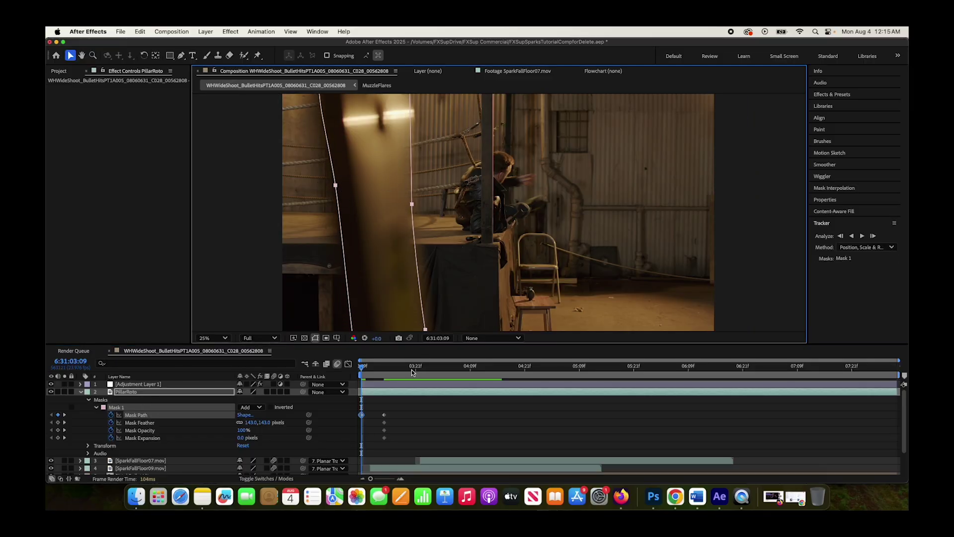
Step: At 6:31:04:06, move Mask 1's path over the pillar and adjust its points to cover both edges, extending past the frame
drag(411, 368, 457, 367)
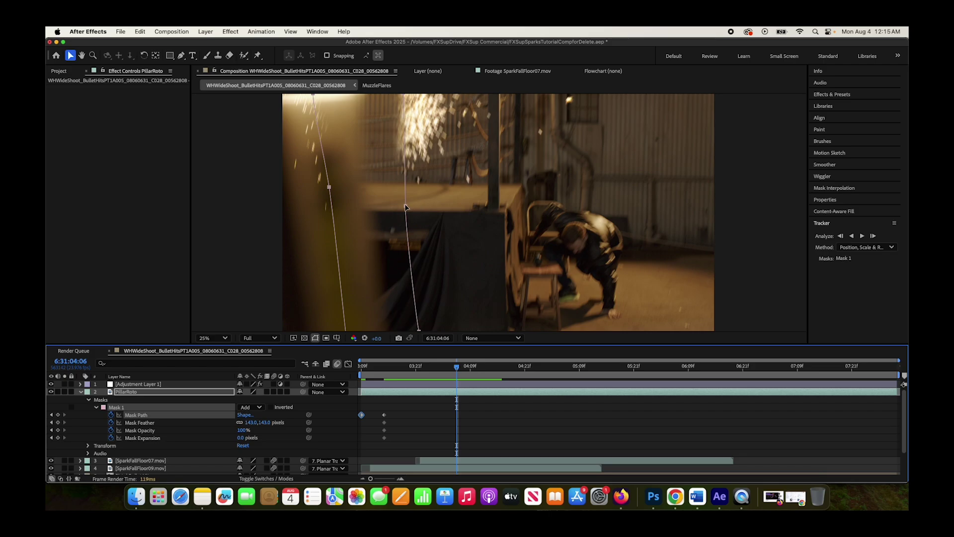
drag(405, 207, 362, 195)
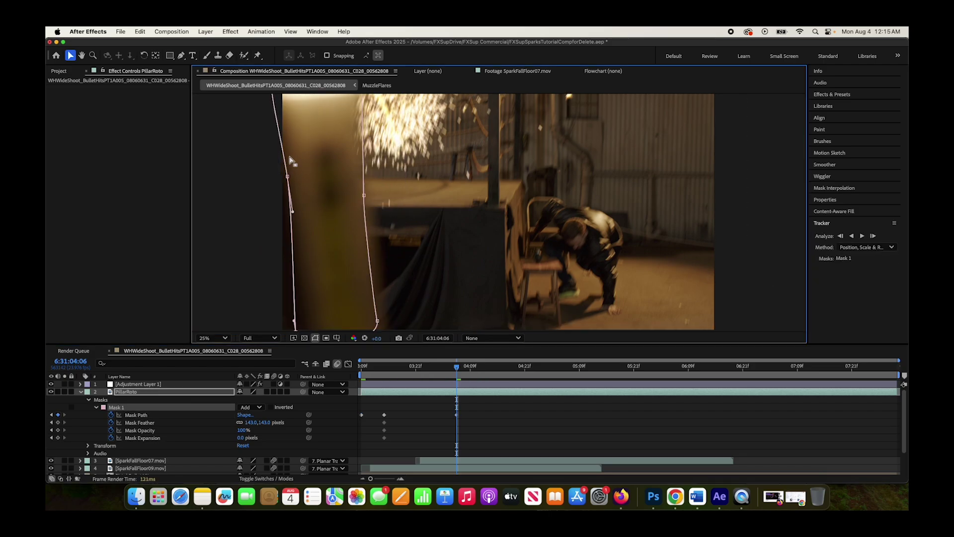
drag(287, 176, 267, 184)
key(comma)
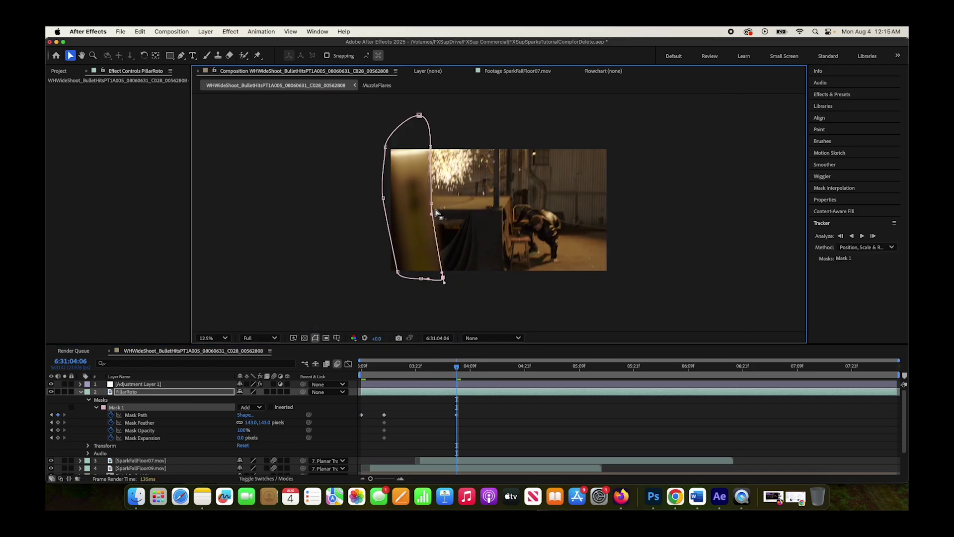
drag(431, 204, 434, 210)
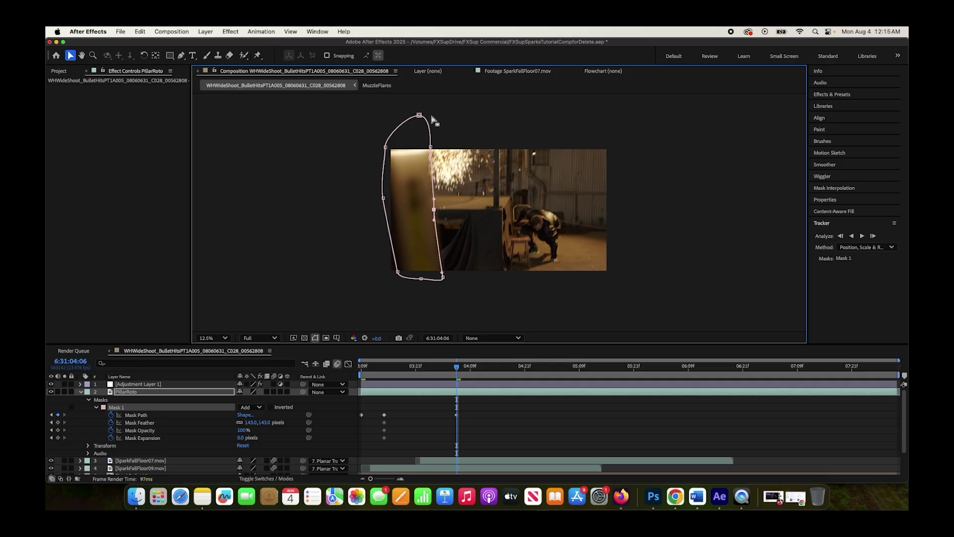
Step: Keyframe Mask 1's path following the pillar out of the shot, placing it fully outside the image at 6:31:04:17
mouse_move(459, 367)
mouse_down()
mouse_move(500, 371)
mouse_move(475, 372)
mouse_up()
drag(434, 209, 378, 231)
click(506, 372)
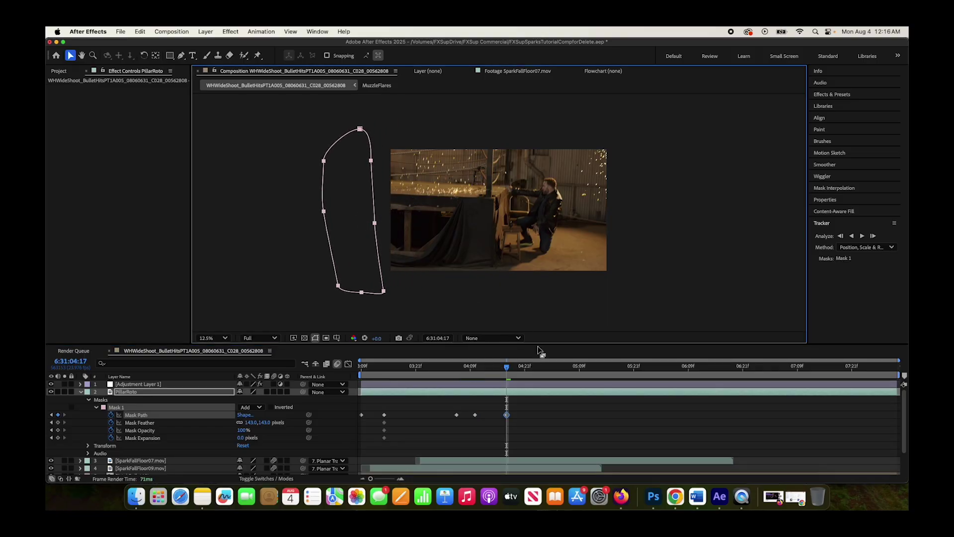
drag(507, 368, 480, 367)
drag(402, 214, 397, 214)
key(shift+/)
click(308, 222)
Step: At 6:31:03:22, shift Mask 1 slightly right onto the pillar and adjust the upper point on its left edge
drag(533, 373, 420, 380)
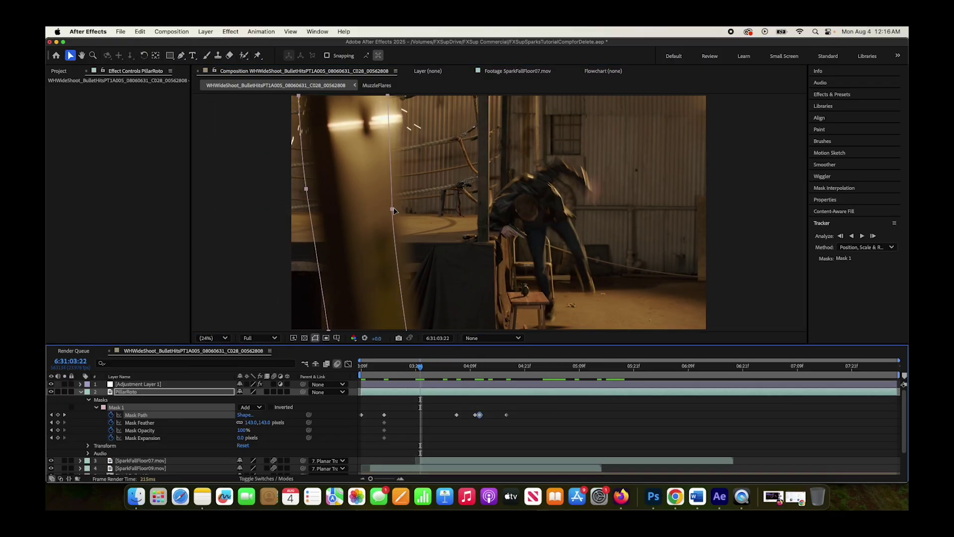
drag(394, 209, 399, 208)
click(320, 130)
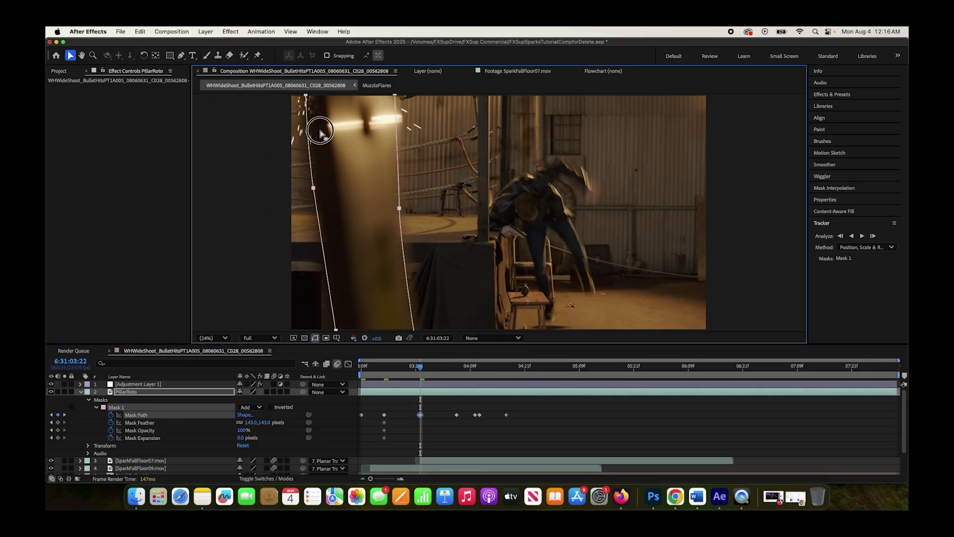
drag(306, 95, 303, 95)
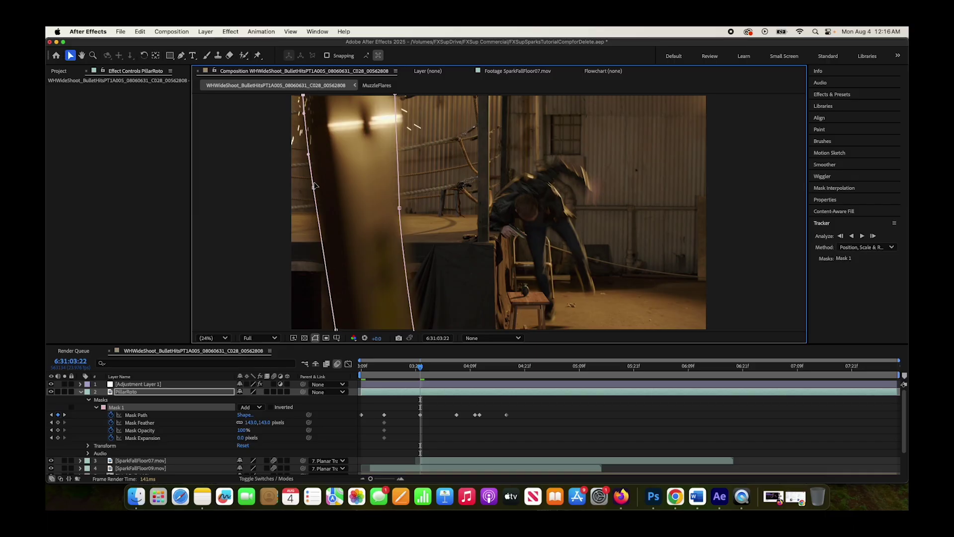
Step: At 6:31:04:03, shift Mask 1's path slightly right to realign it with the moving pillar
drag(420, 367, 443, 376)
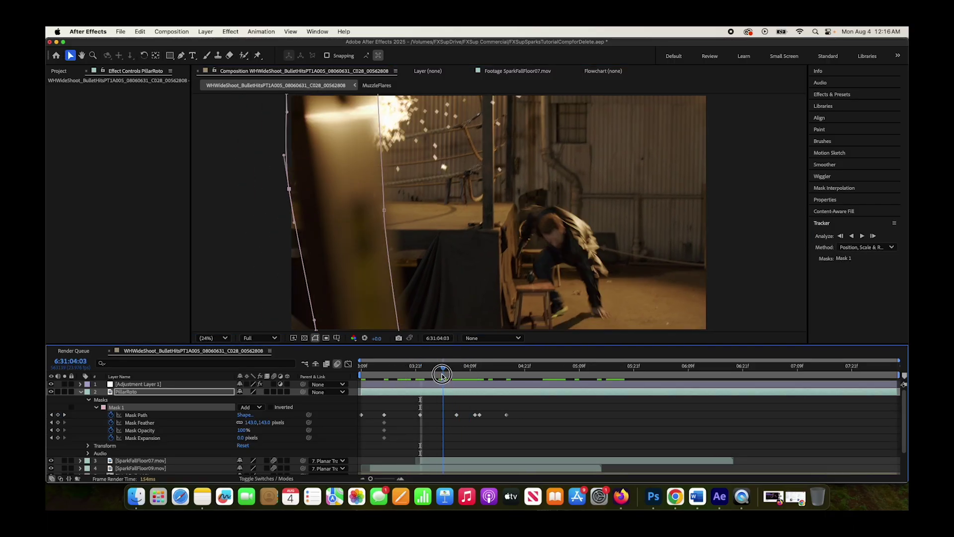
click(130, 416)
drag(385, 211, 389, 209)
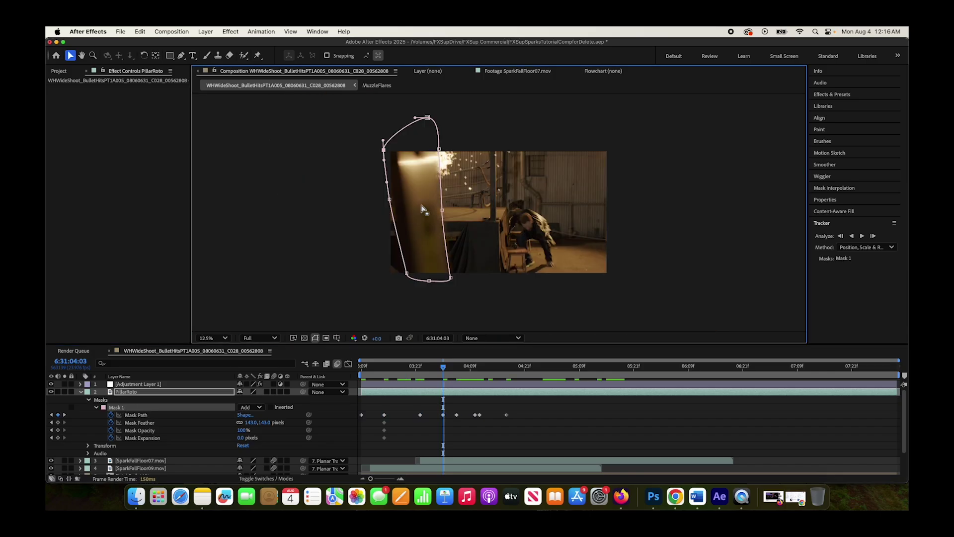
Step: Scrub through the mask animation, collapse PillarRoto's properties, and play the composite from 6:31:03:09 with the frame fitted to the viewer
click(496, 376)
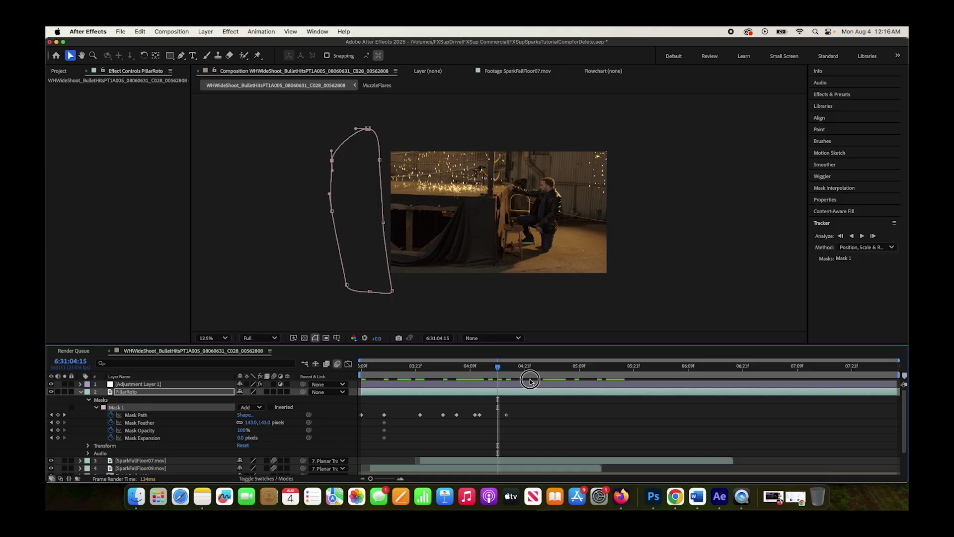
drag(512, 369, 303, 392)
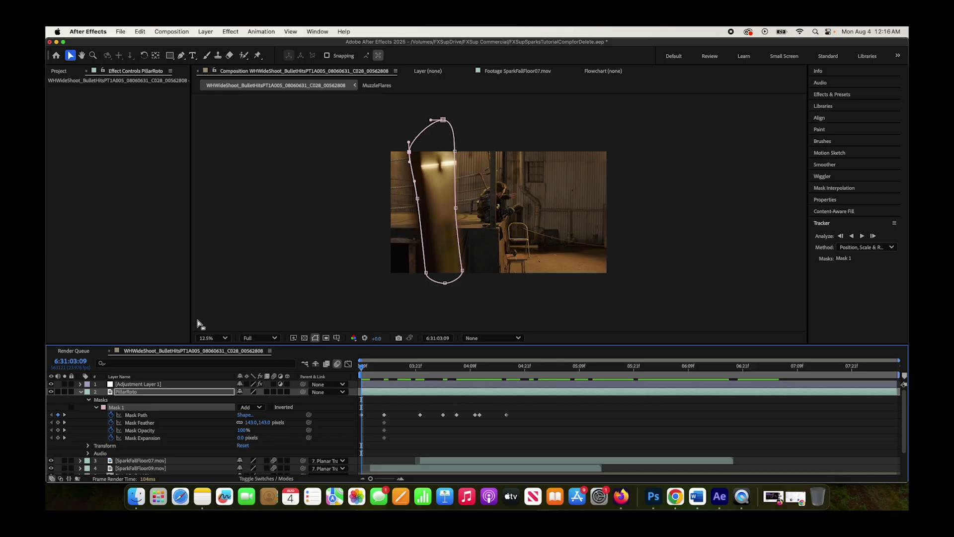
click(210, 337)
click(211, 157)
click(80, 391)
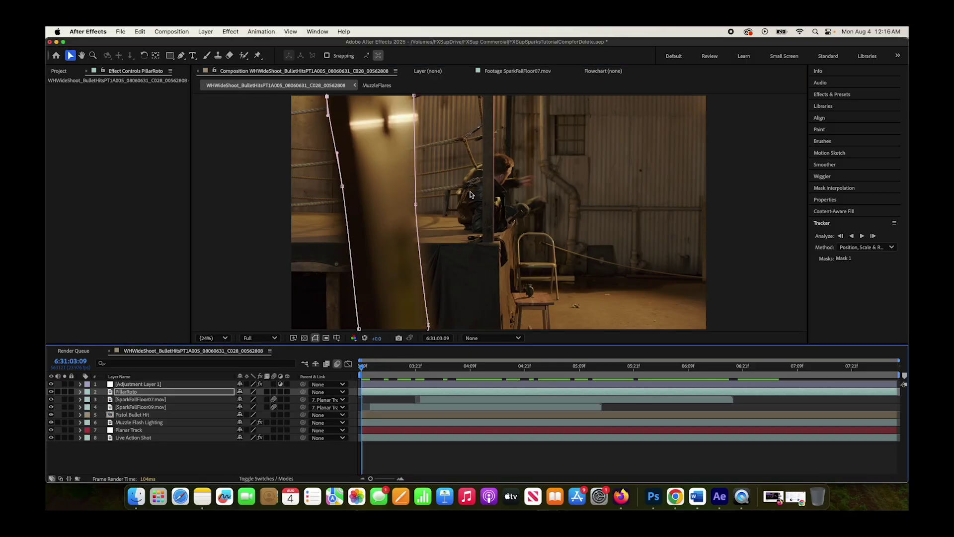
key(space)
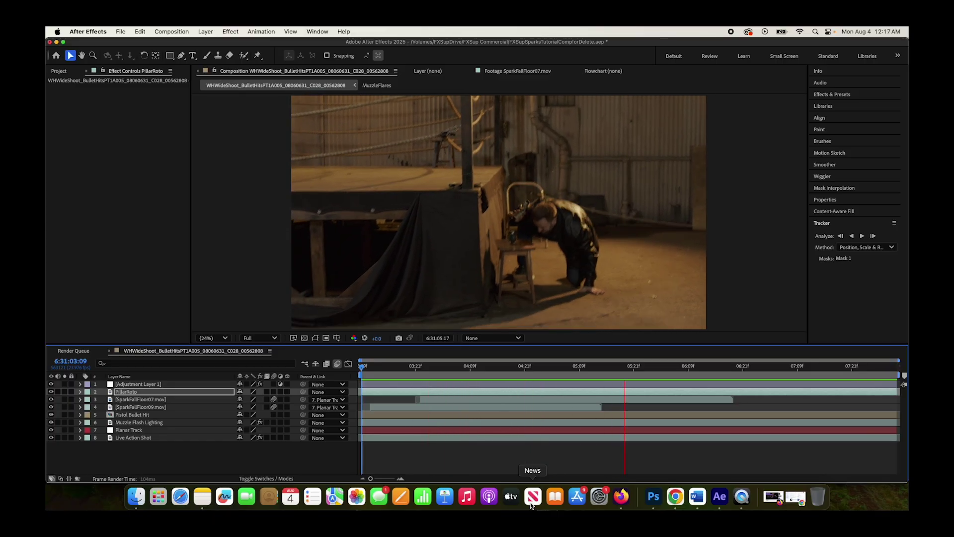
Step: Scrub between 6:31:03:18 and 6:31:04:20 to examine how the falling sparks sit in the live action
click(511, 368)
drag(511, 370, 489, 376)
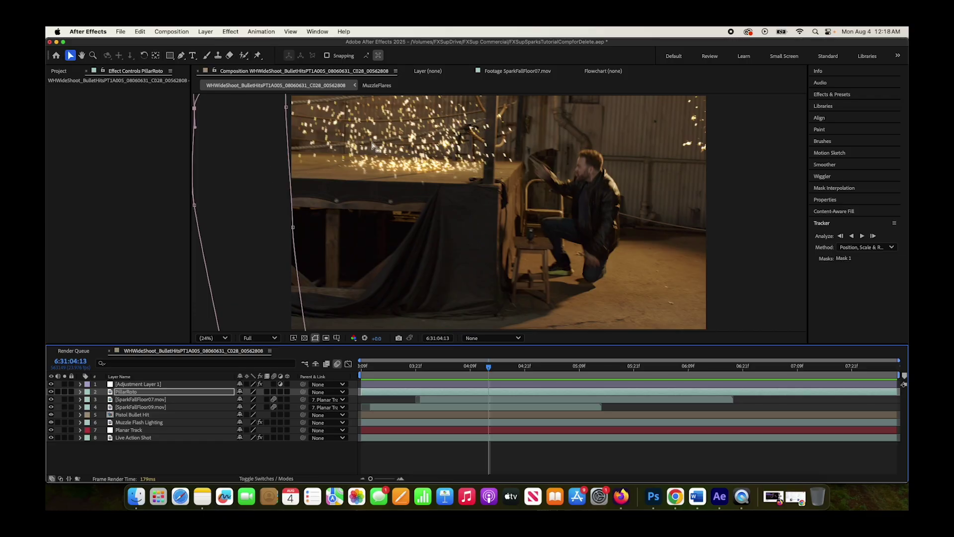
click(402, 367)
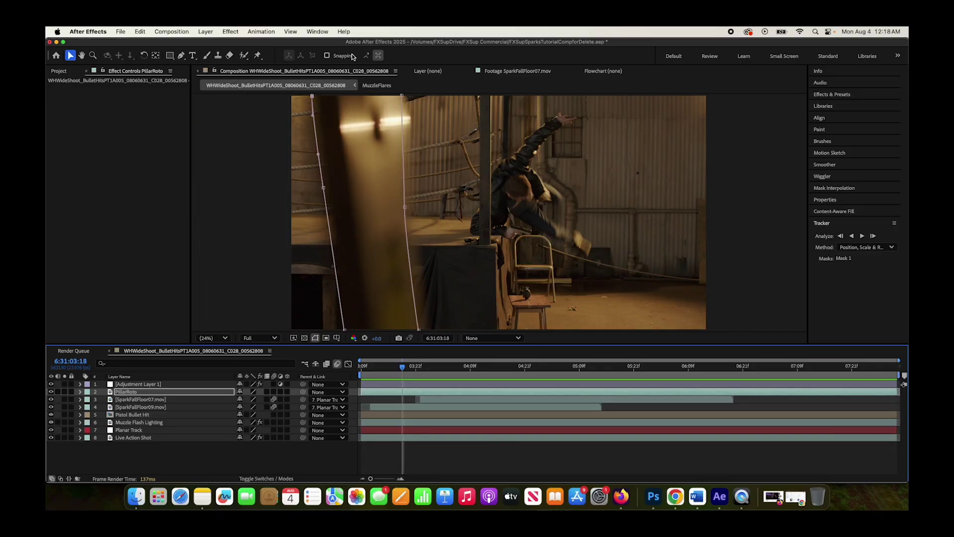
drag(402, 366, 523, 357)
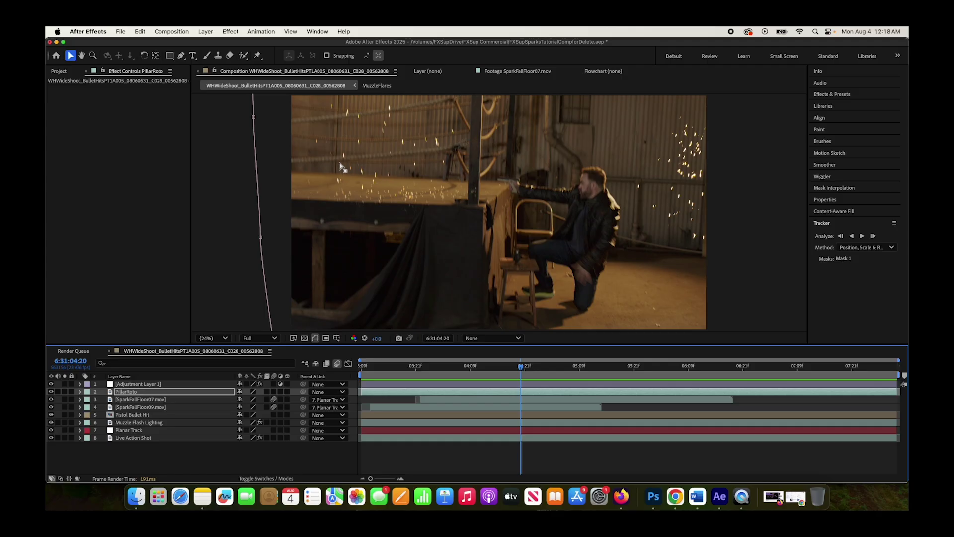
mouse_move(488, 363)
mouse_down()
mouse_move(467, 377)
mouse_move(489, 370)
mouse_move(447, 367)
mouse_move(494, 371)
mouse_up()
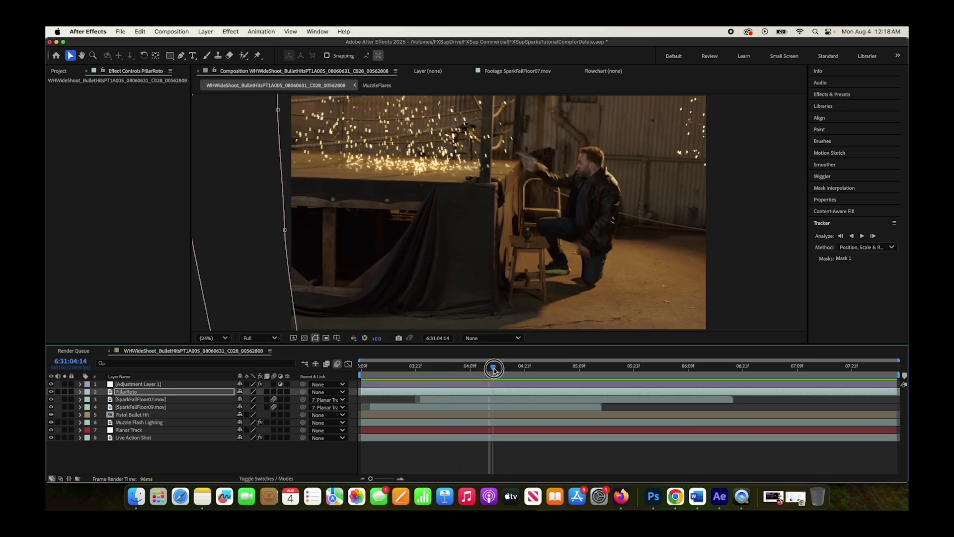
Step: Try the Camera Lens Blur effect on the SparkFallFloor09.mov layer
click(124, 400)
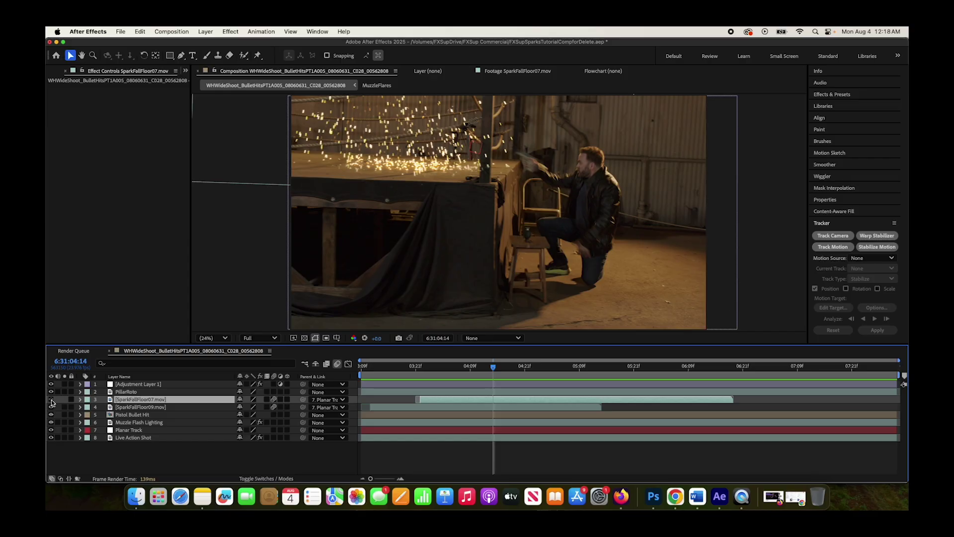
click(377, 127)
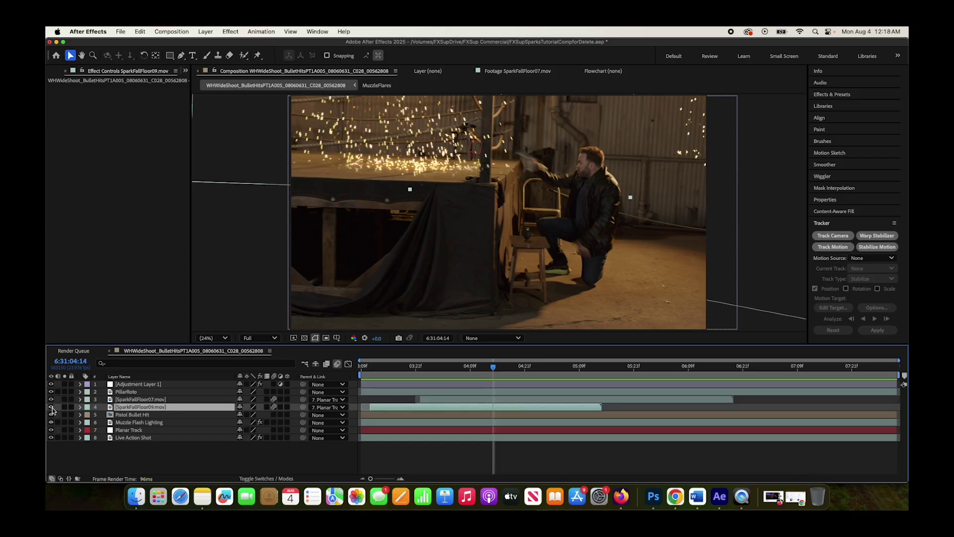
click(231, 32)
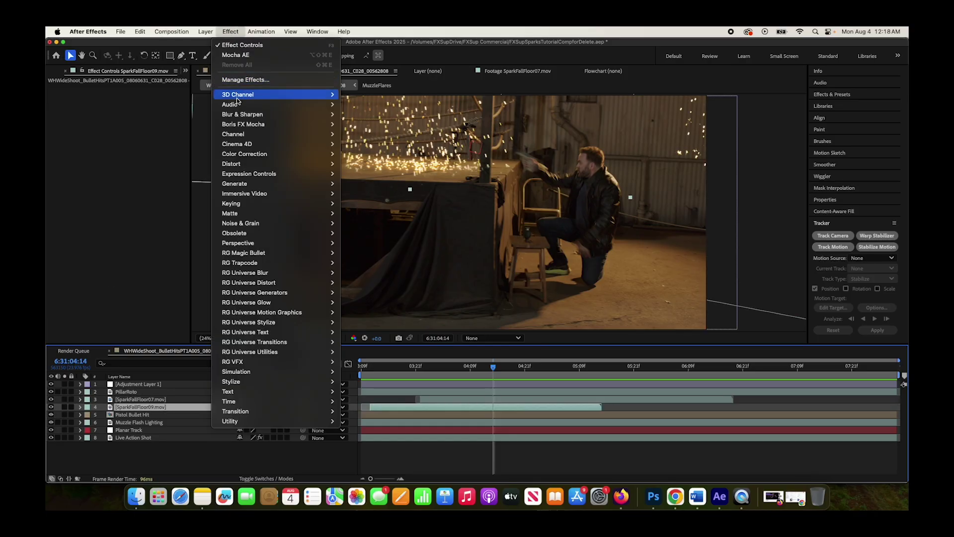
mouse_move(279, 114)
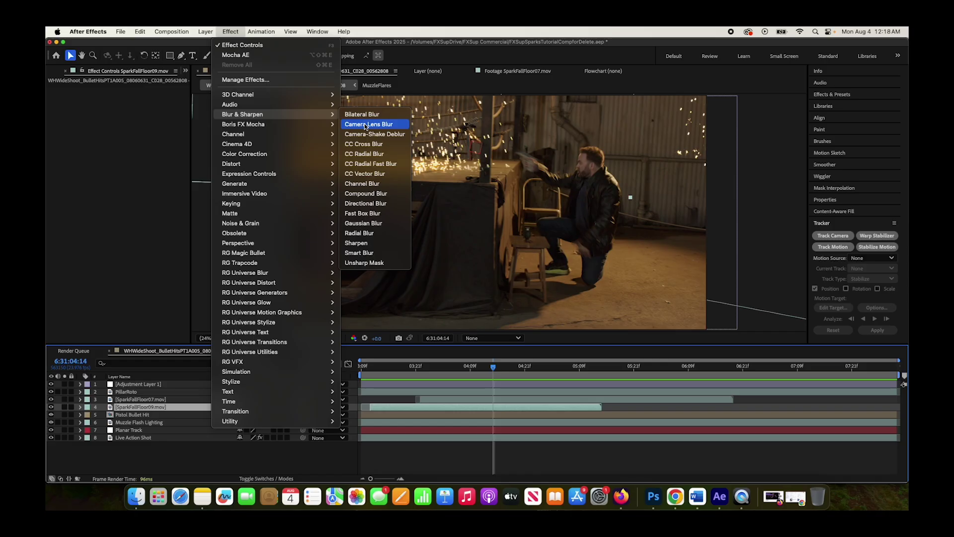
click(366, 124)
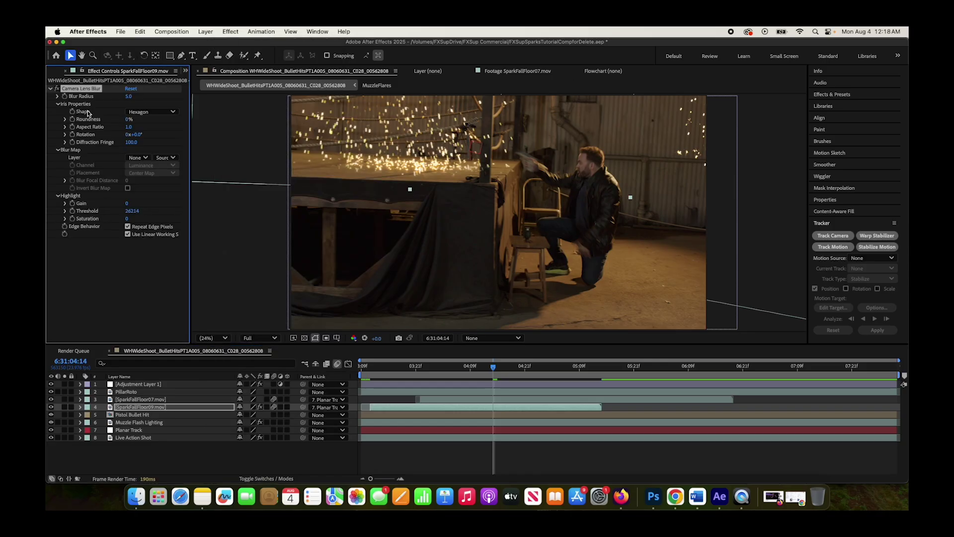
Step: Inspect the blurred sparks in an enlarged viewer, try a Blur Radius of 132, and remove Camera Lens Blur from SparkFallFloor09.mov
key(grave)
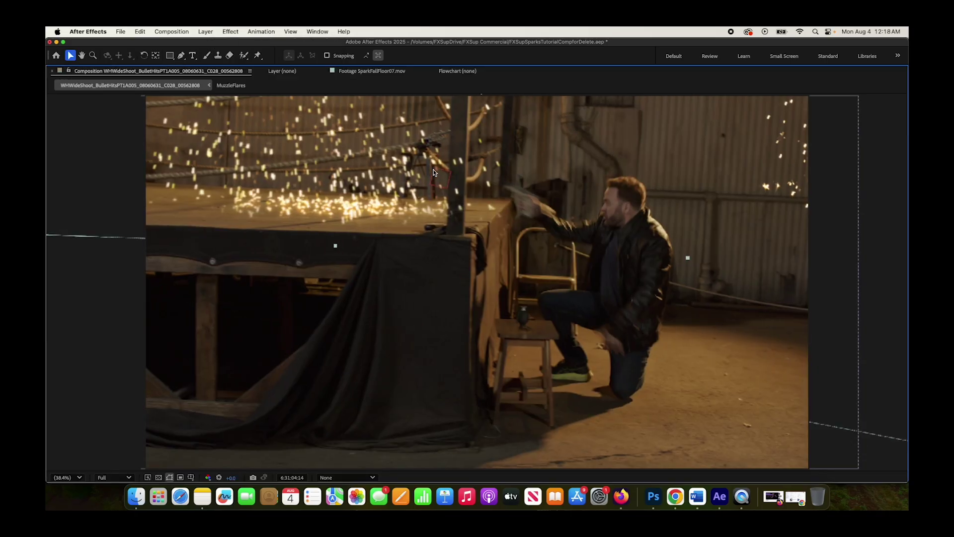
key(grave)
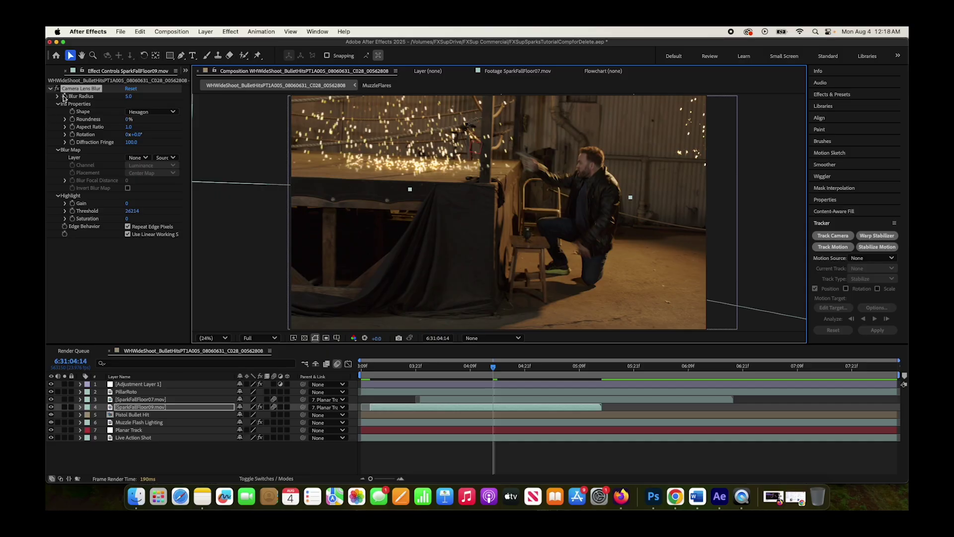
key(grave)
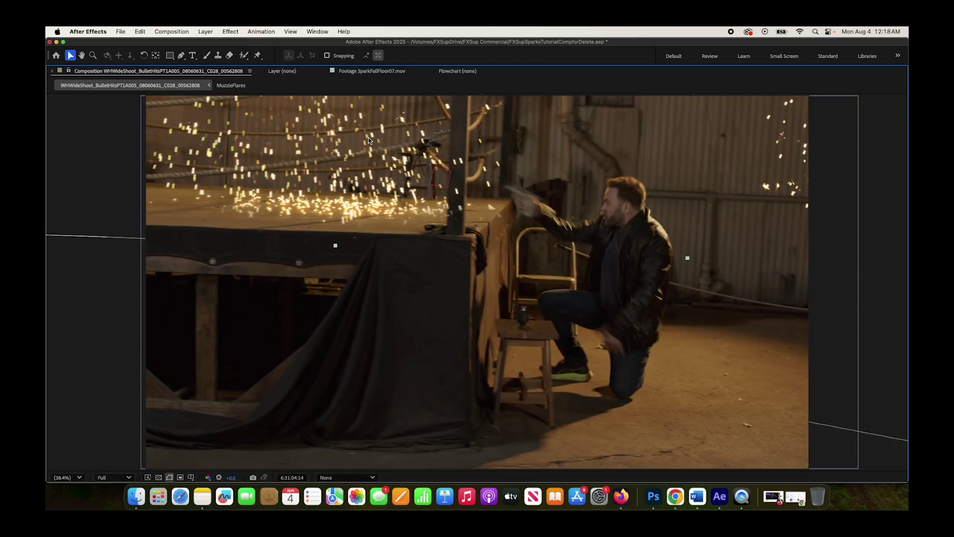
key(grave)
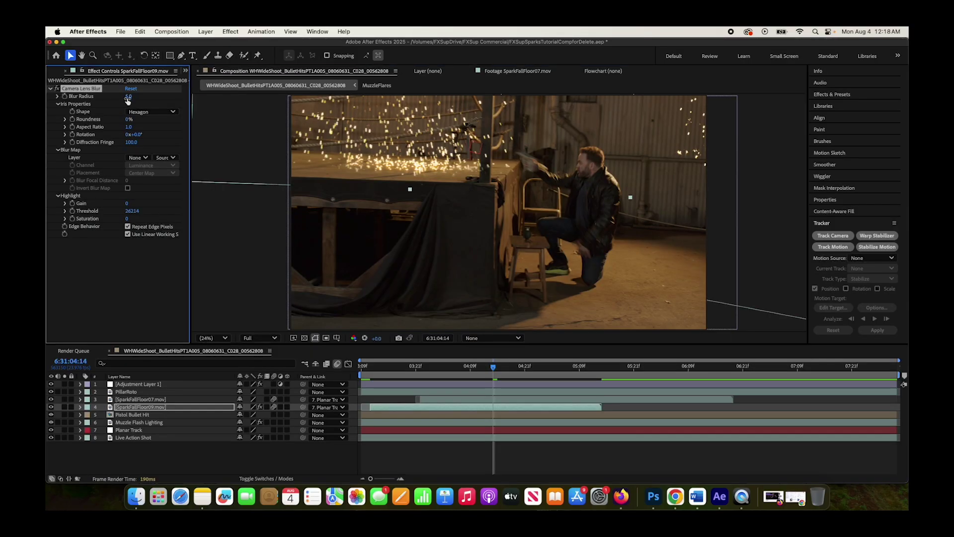
key(grave)
key(grave)
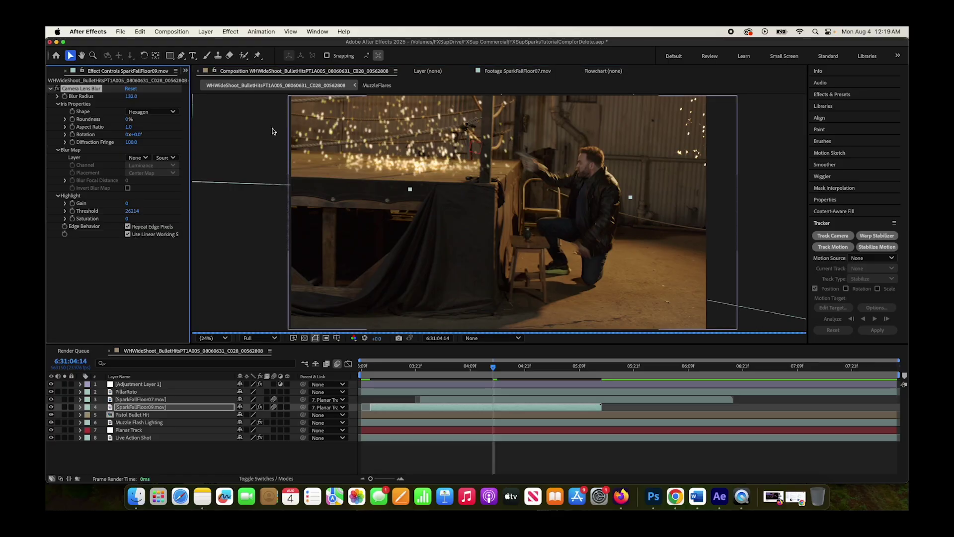
key(super+z)
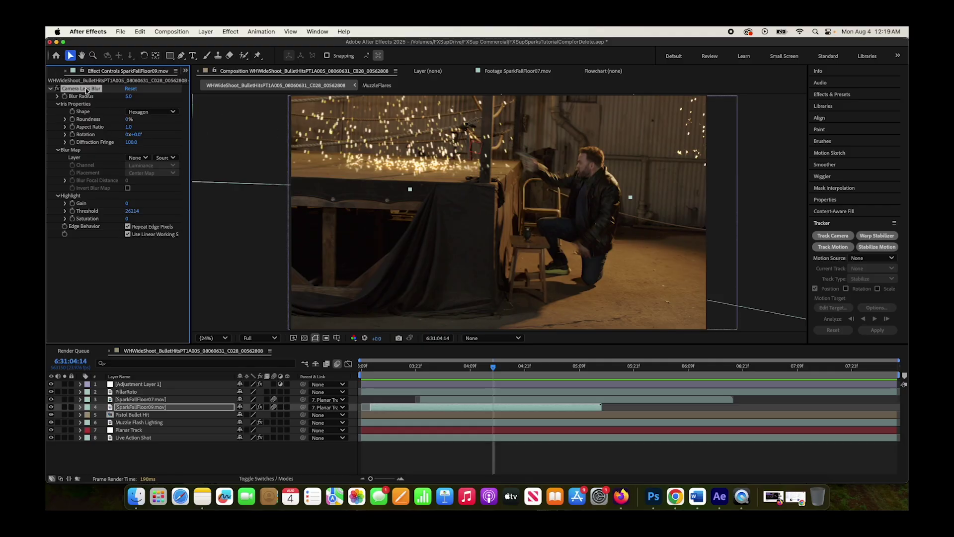
key(Delete)
Step: Apply Camera Lens Blur with a Blur Radius of 7 to SparkFallFloor07.mov and preview the shot from the start
click(134, 399)
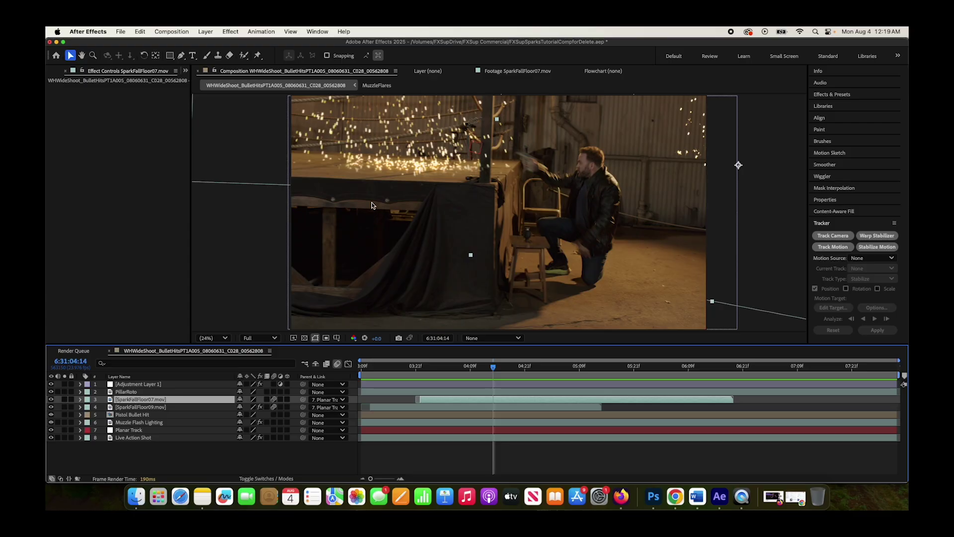
click(134, 401)
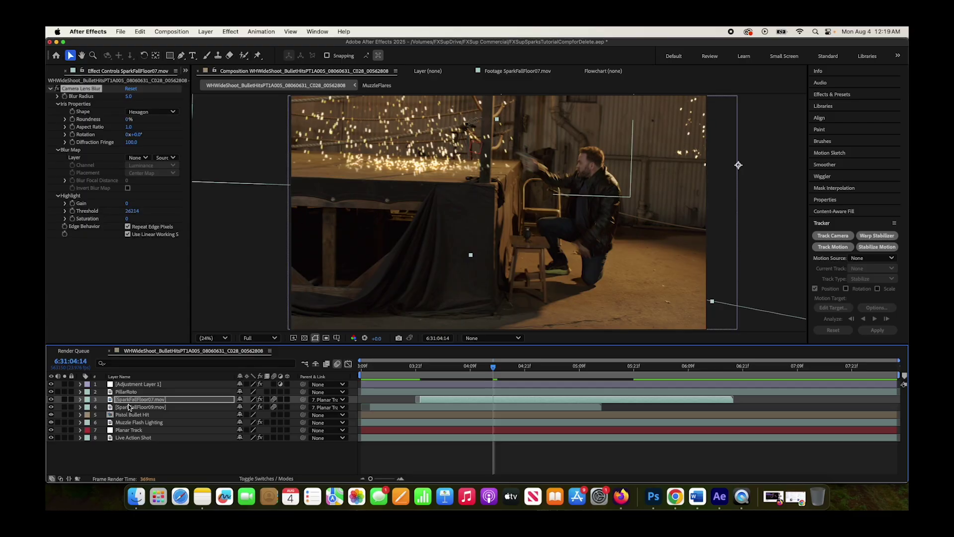
click(57, 90)
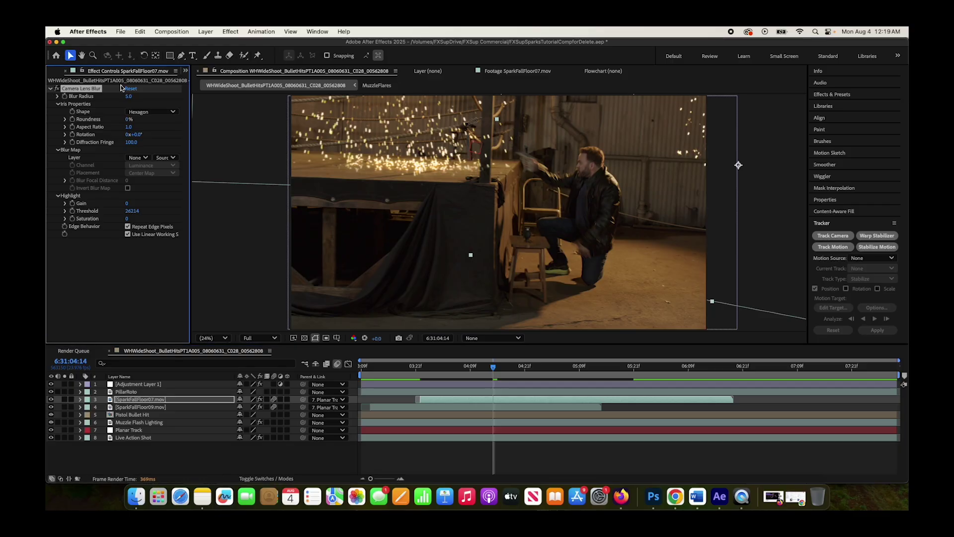
click(130, 97)
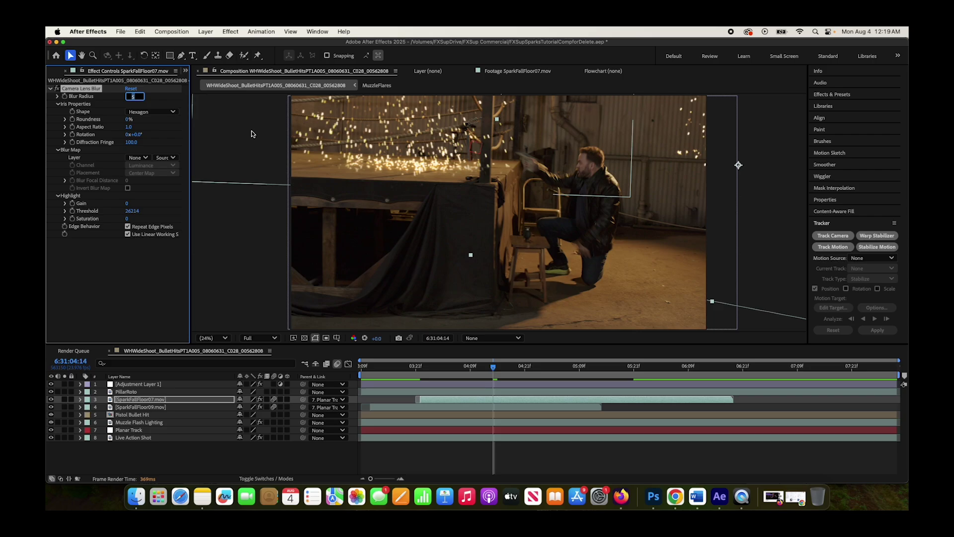
text(7)
key(Return)
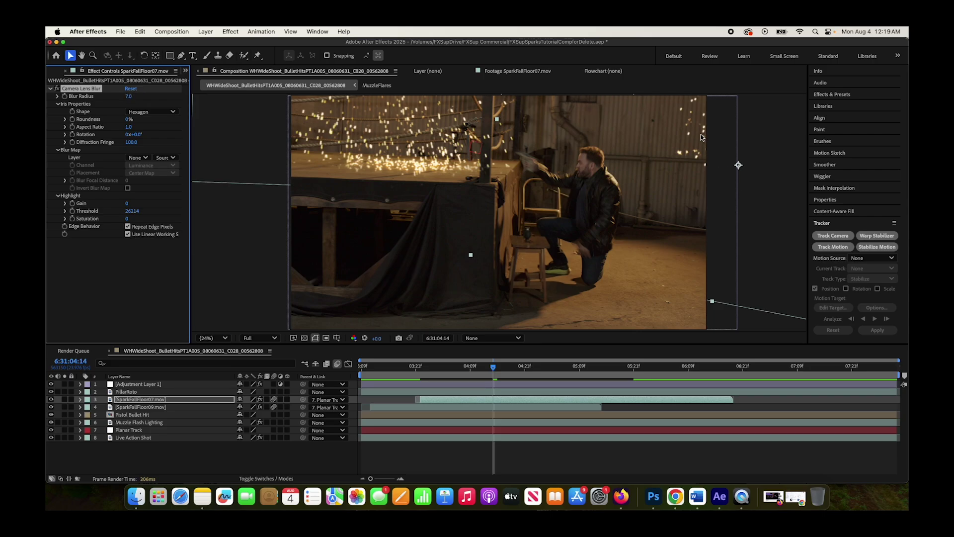
key(space)
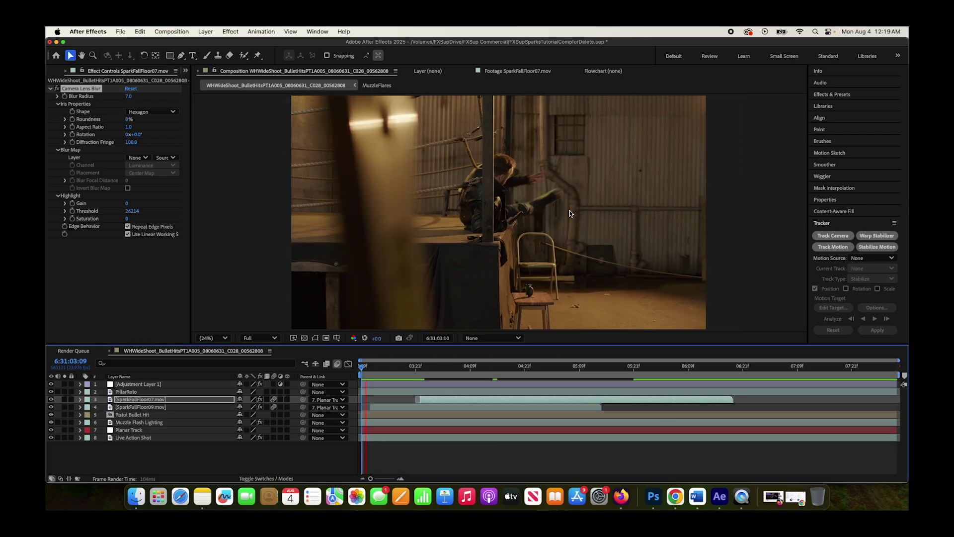
Step: Check the sparks in an enlarged preview and at 6:31:05:02, and set SparkFallFloor07.mov's Camera Lens Blur radius to 6
key(grave)
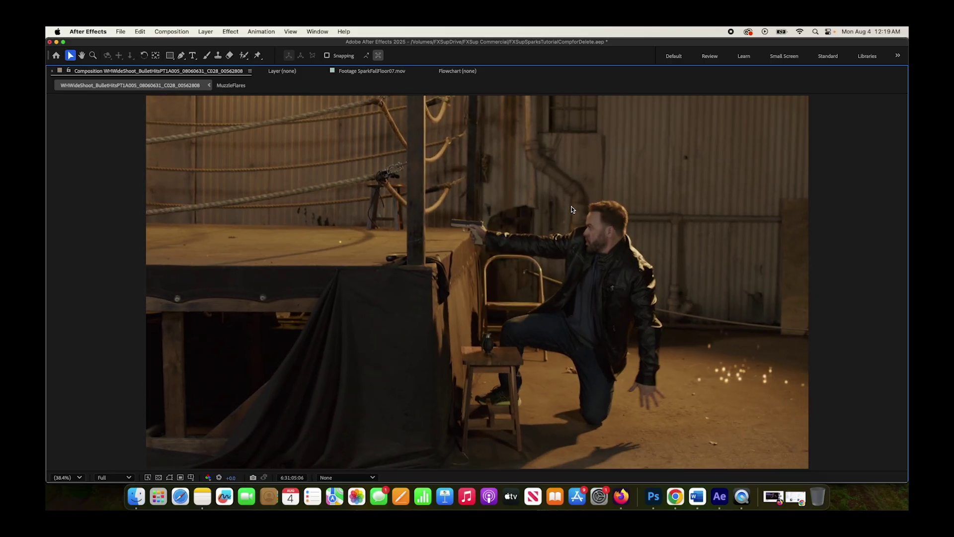
key(grave)
click(533, 376)
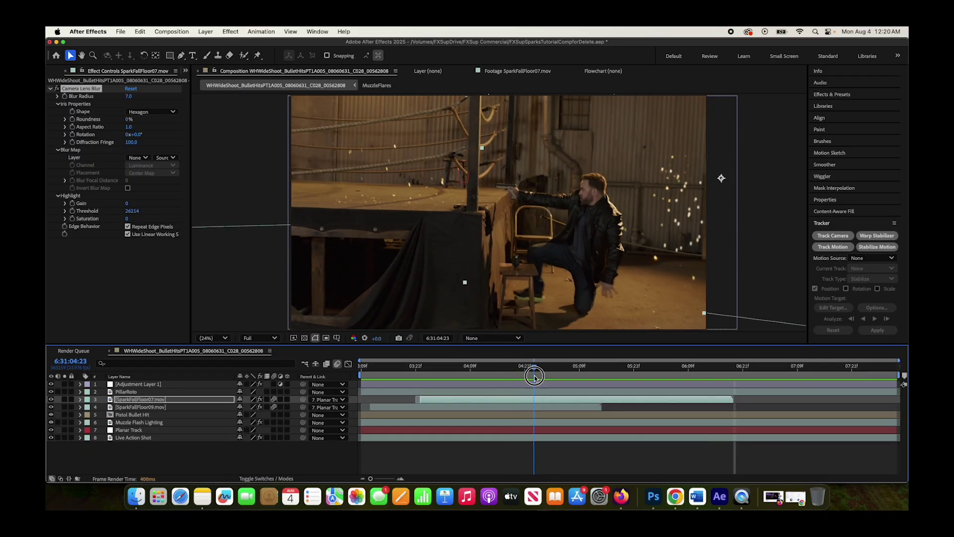
drag(533, 376, 547, 377)
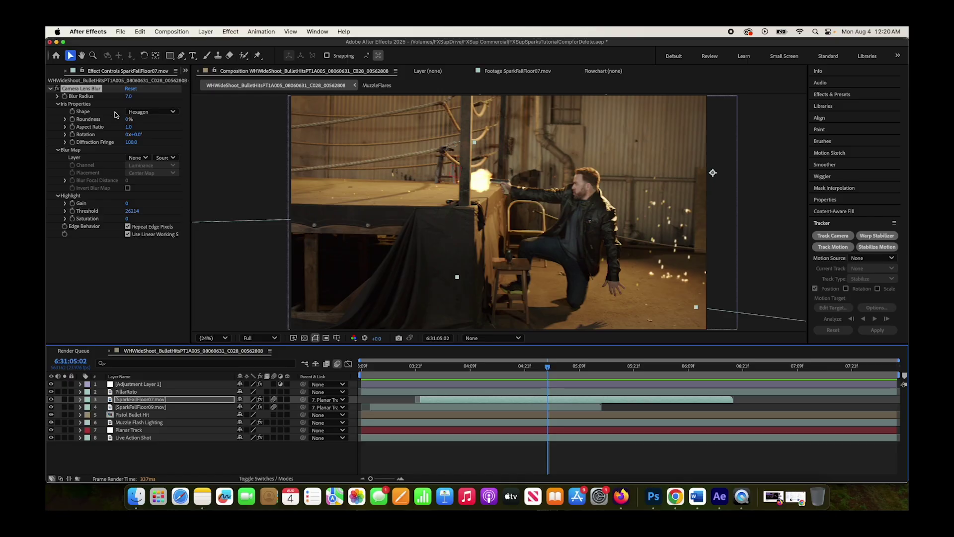
click(129, 96)
text(6)
key(Return)
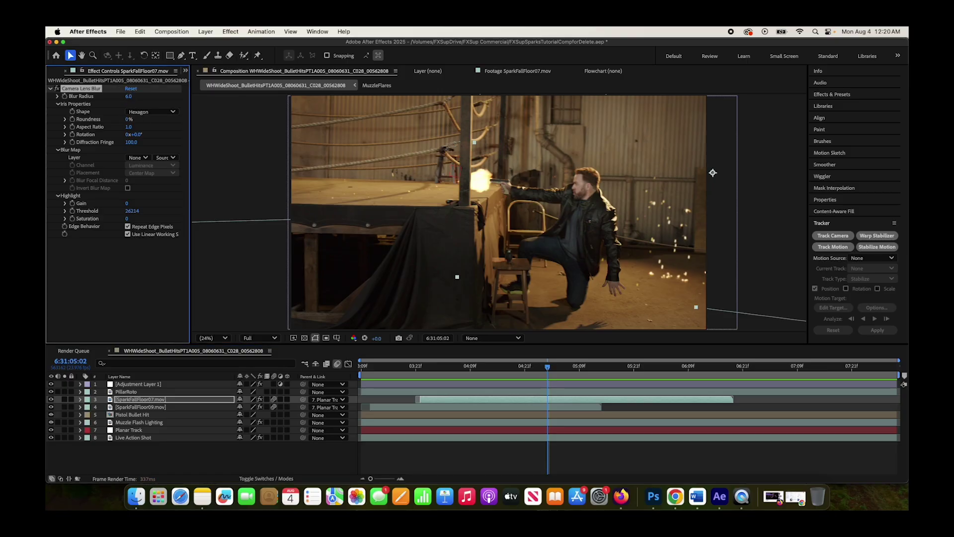
Step: Add EmbersBurstGroundSide02.mov above the SparkFallFloor07.mov layer, shift its start in the timeline, and preview the embers soloed
drag(467, 366, 478, 363)
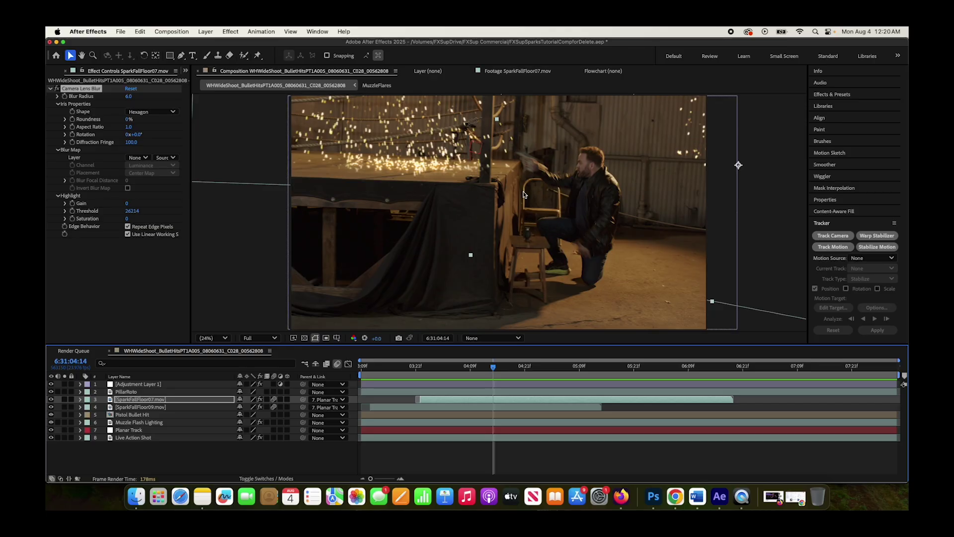
key(super+0)
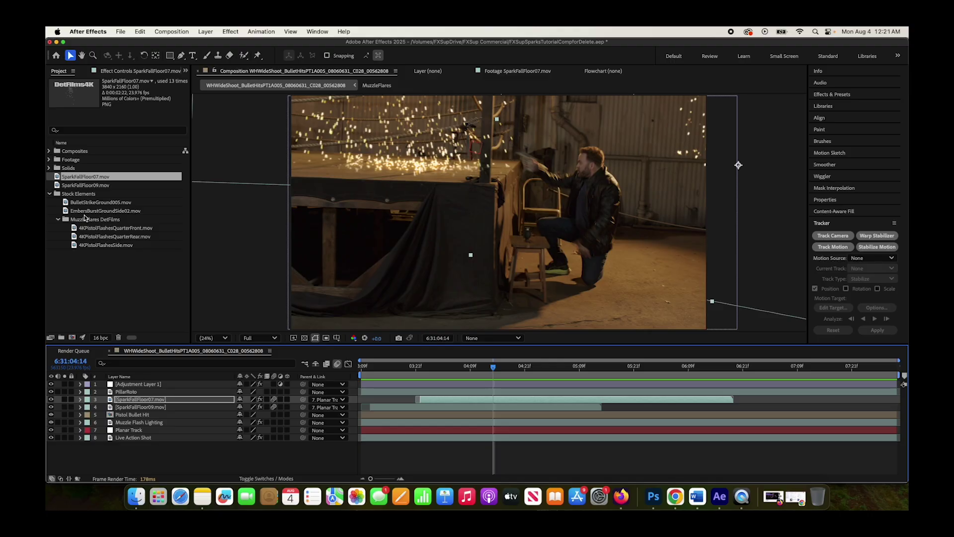
click(91, 211)
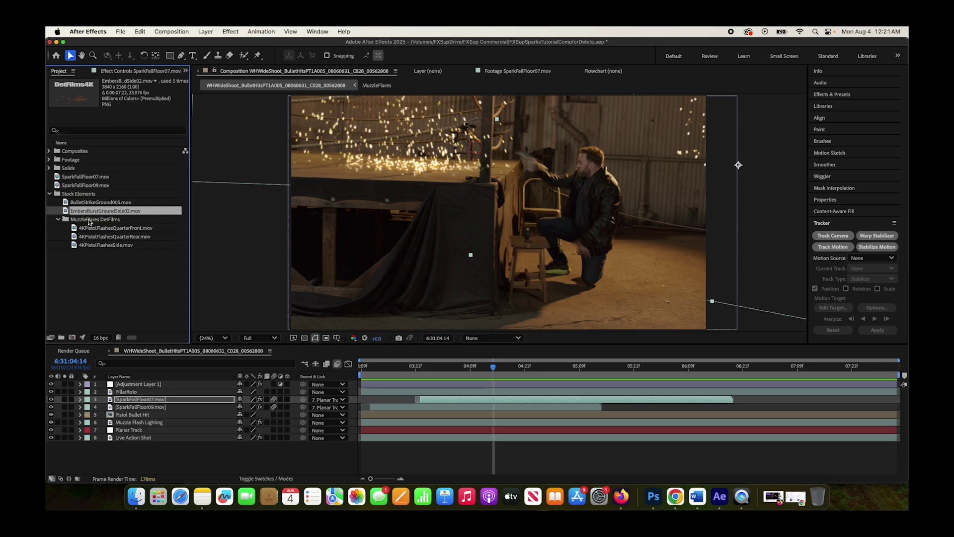
drag(111, 213, 127, 396)
drag(365, 401, 375, 400)
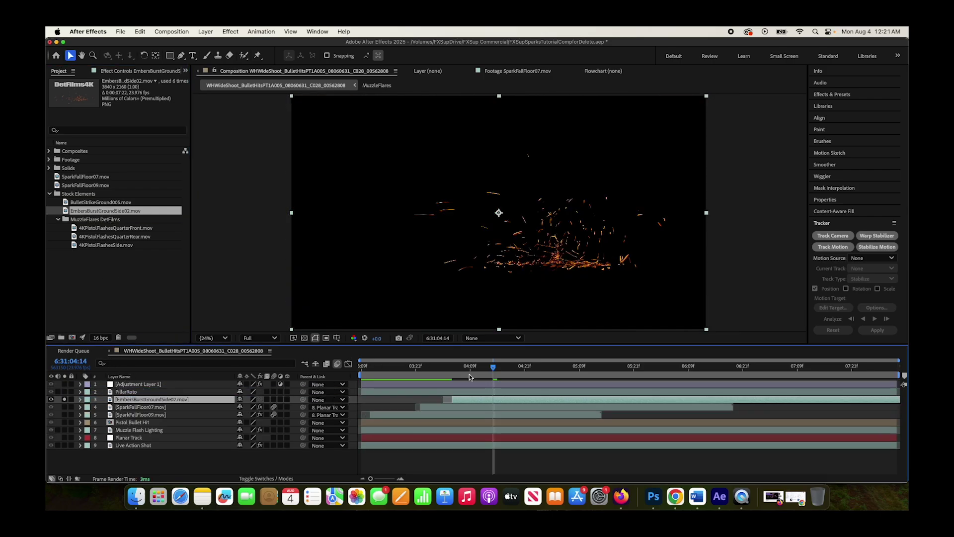
click(443, 371)
key(space)
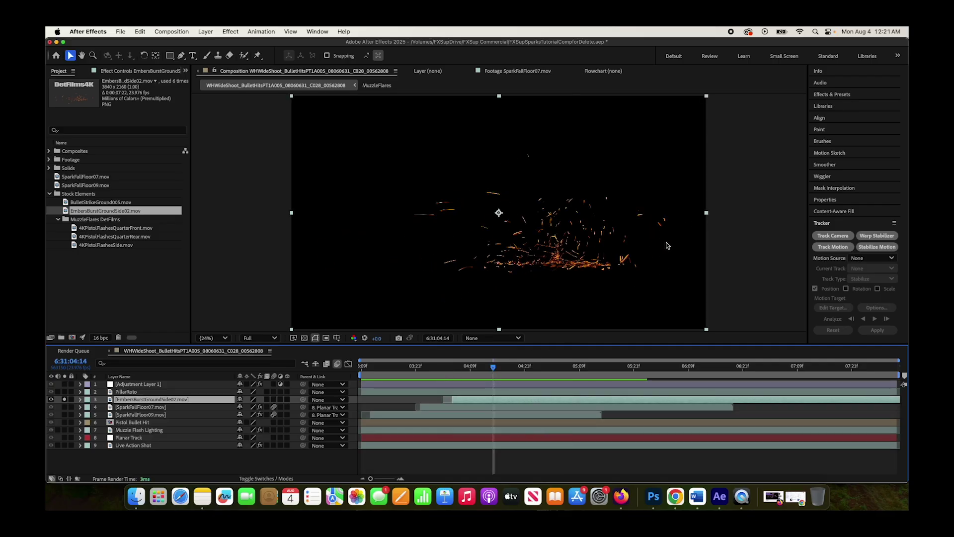
Step: Unsolo EmbersBurstGroundSide02.mov, position its burst on the floor in front of the stage corner and stool, and preview the timing
click(64, 399)
drag(308, 218, 292, 217)
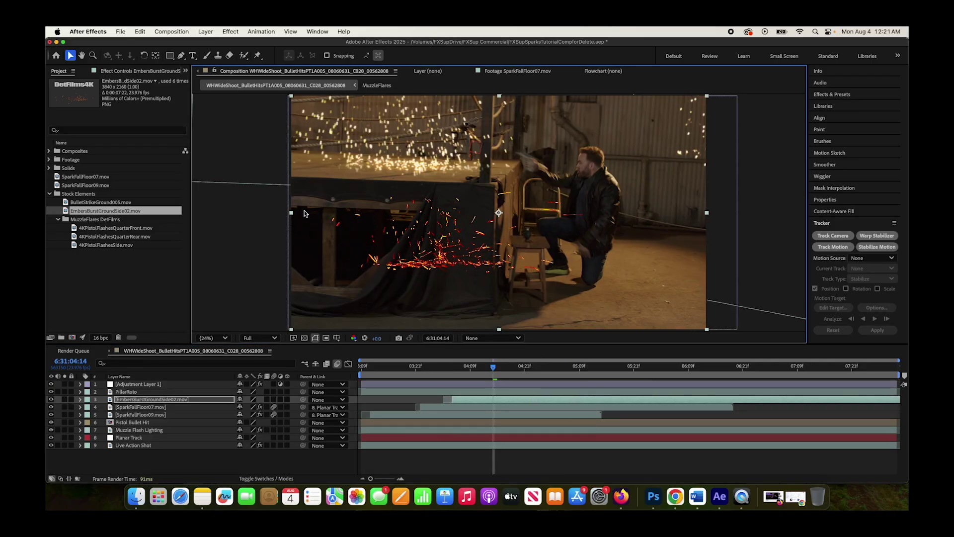
drag(382, 183, 448, 242)
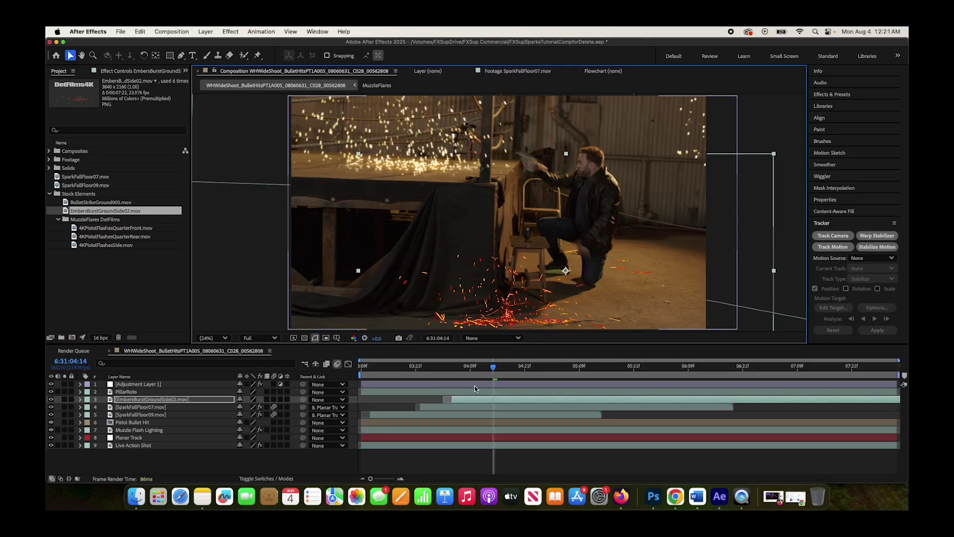
mouse_move(475, 380)
mouse_down()
mouse_move(418, 377)
mouse_move(489, 379)
mouse_up()
click(411, 368)
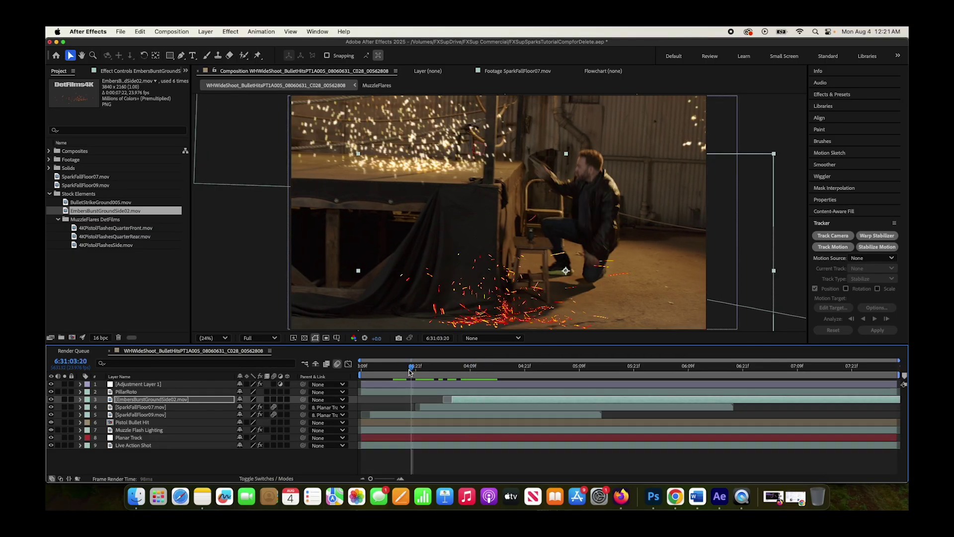
key(space)
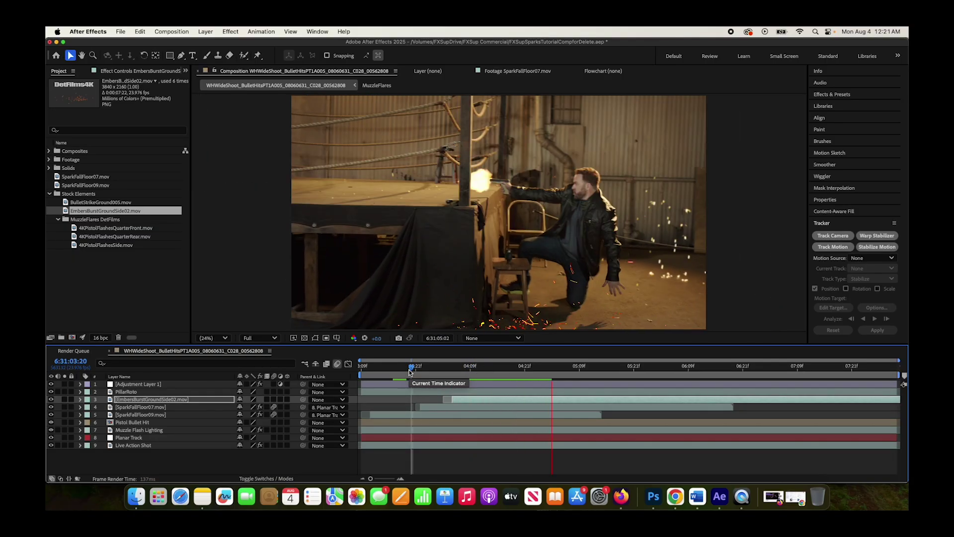
drag(410, 370, 502, 374)
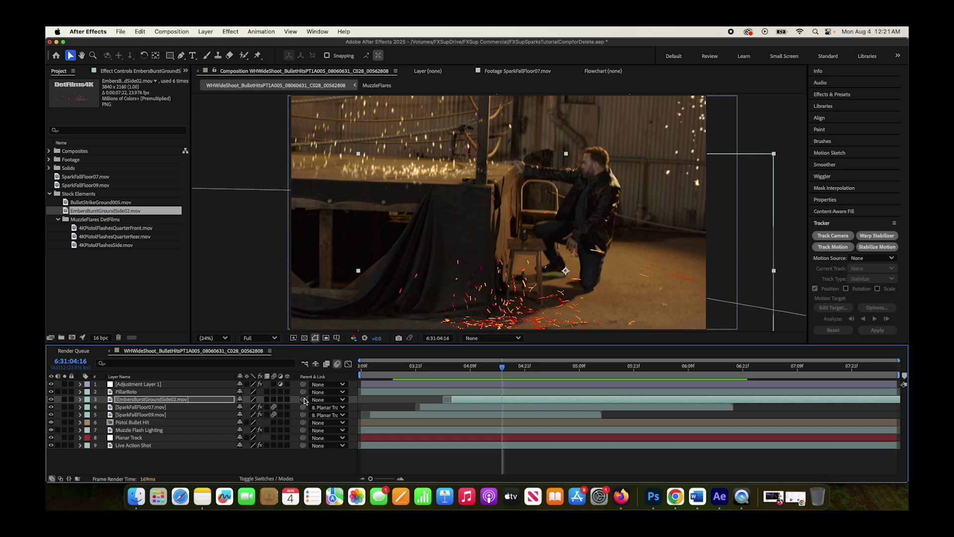
Step: Parent EmbersBurstGroundSide02.mov to the Planar Track layer and preview how the embers follow the camera
drag(303, 399, 148, 439)
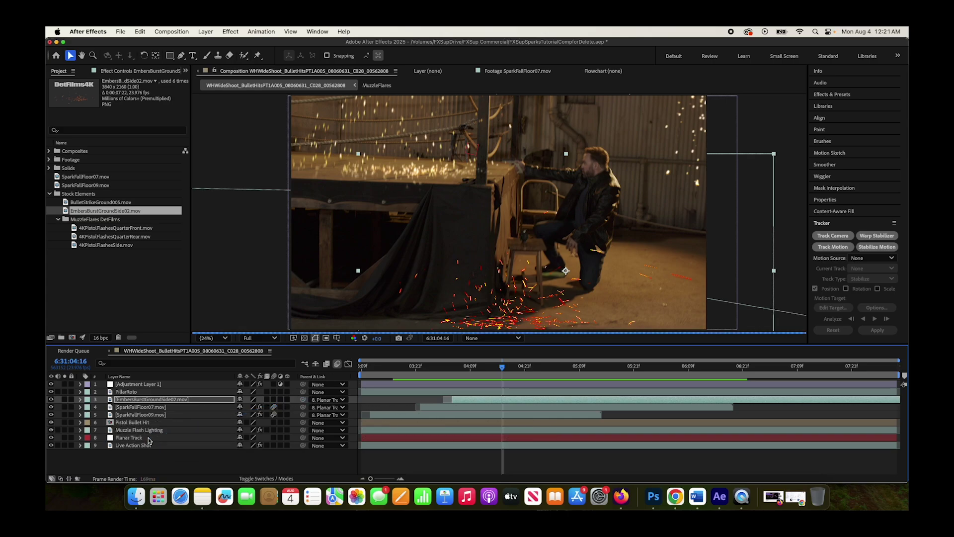
drag(424, 369, 415, 370)
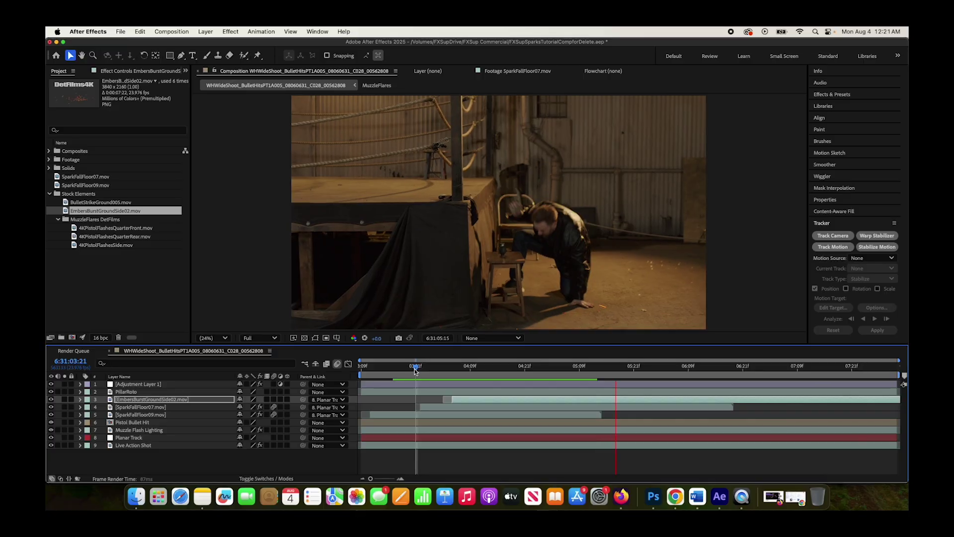
key(space)
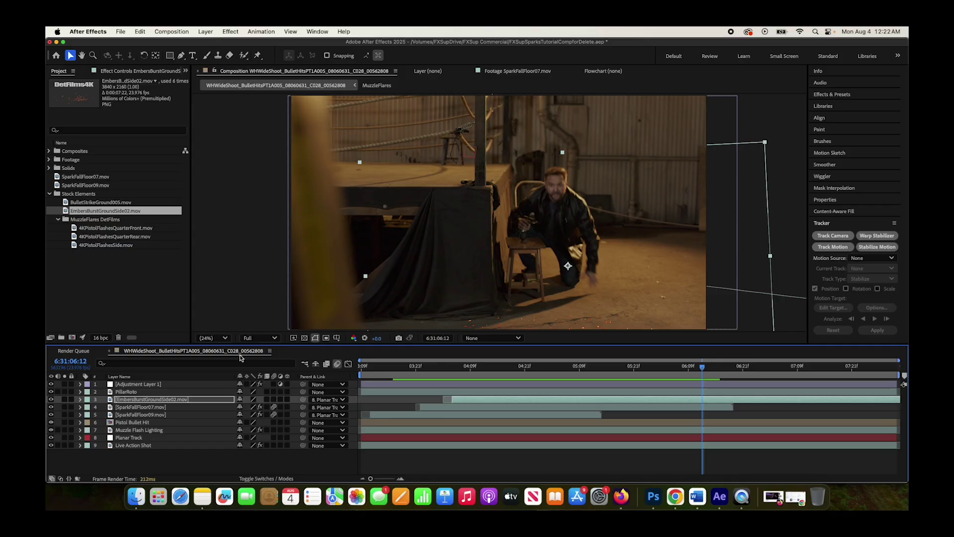
Step: Enable motion blur for EmbersBurstGroundSide02.mov, comparing the embers with and without it at 6:31:04:12
click(114, 75)
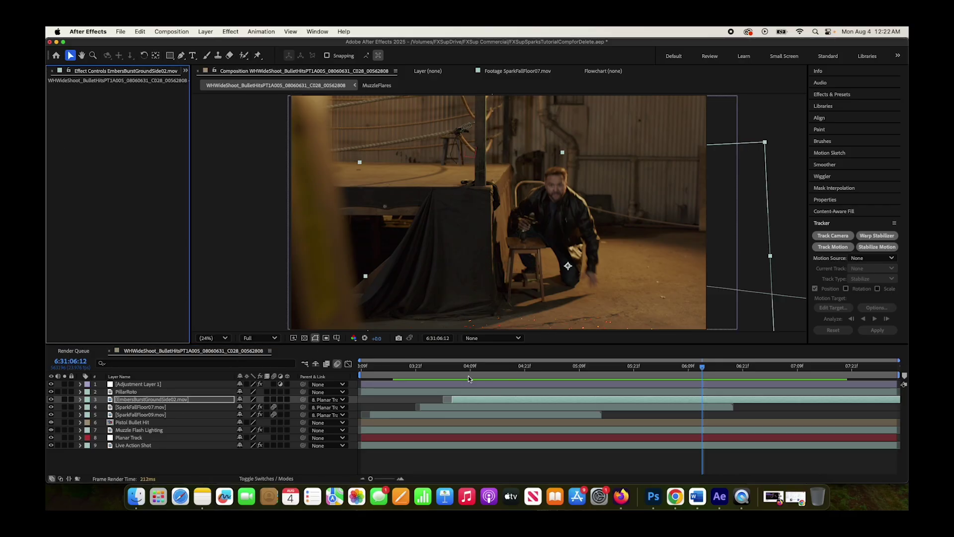
drag(467, 371, 484, 370)
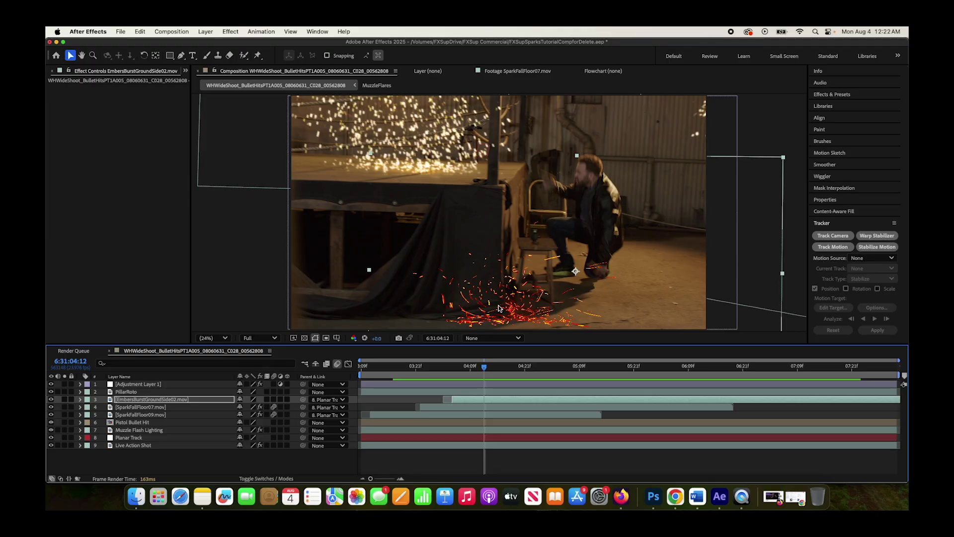
click(274, 401)
click(273, 401)
click(273, 401)
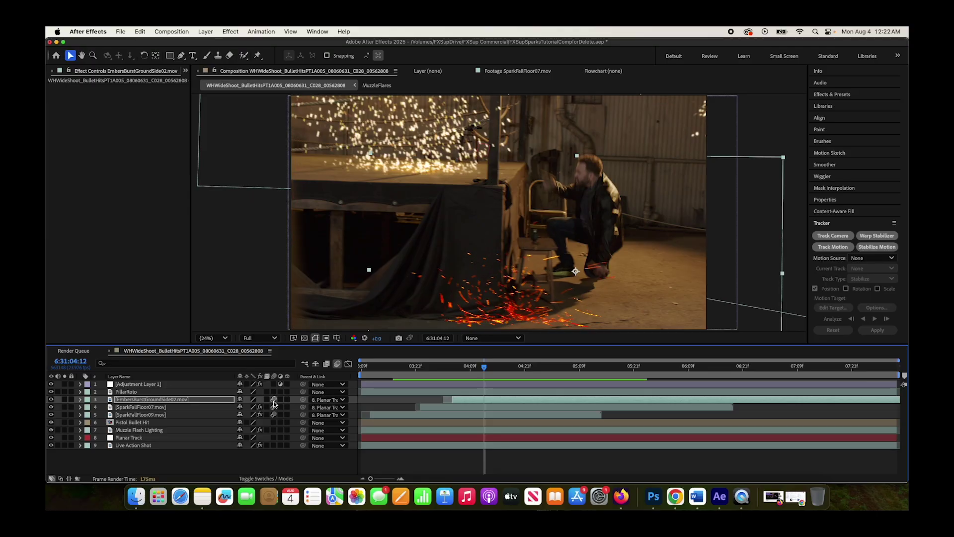
click(274, 401)
click(273, 400)
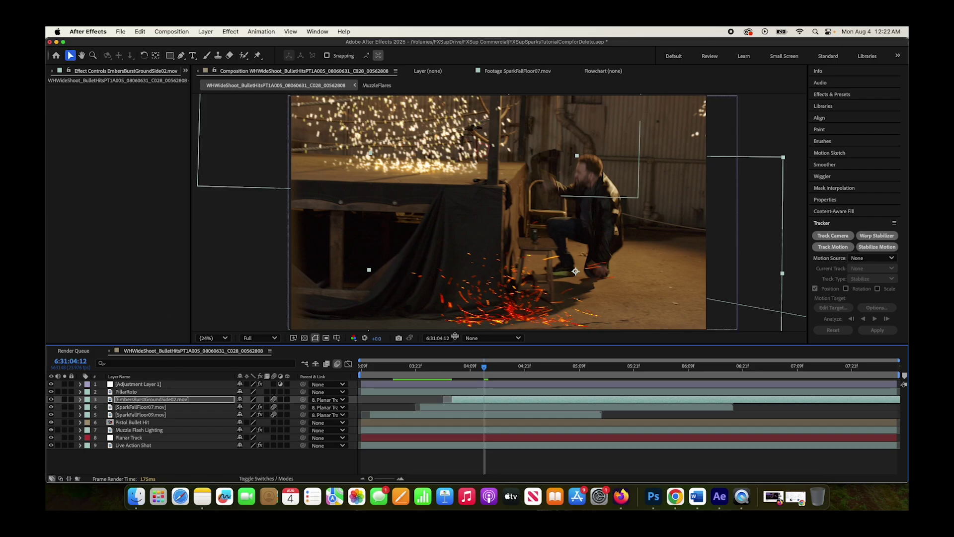
Step: Paste the Camera Lens Blur effect onto EmbersBurstGroundSide02.mov and set its Blur Radius to 2
key(super+v)
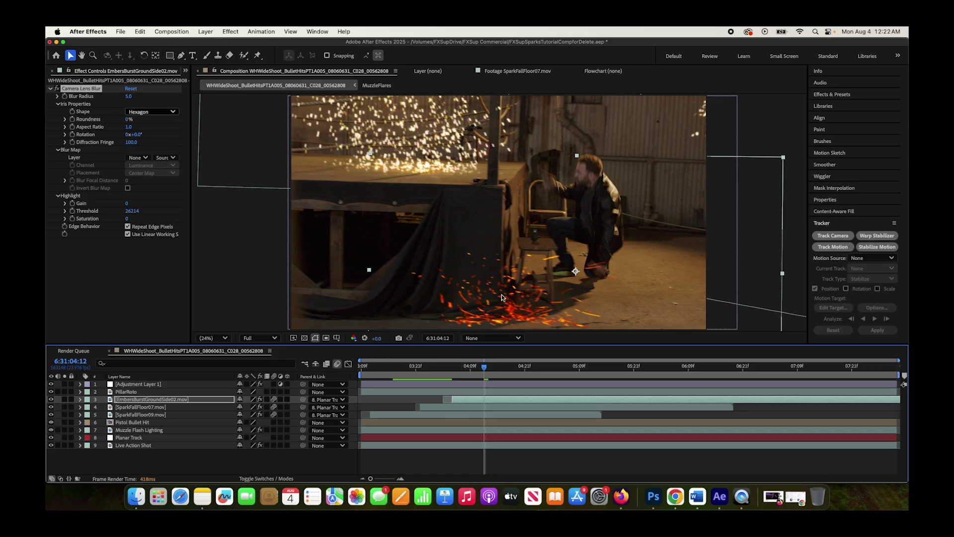
click(128, 96)
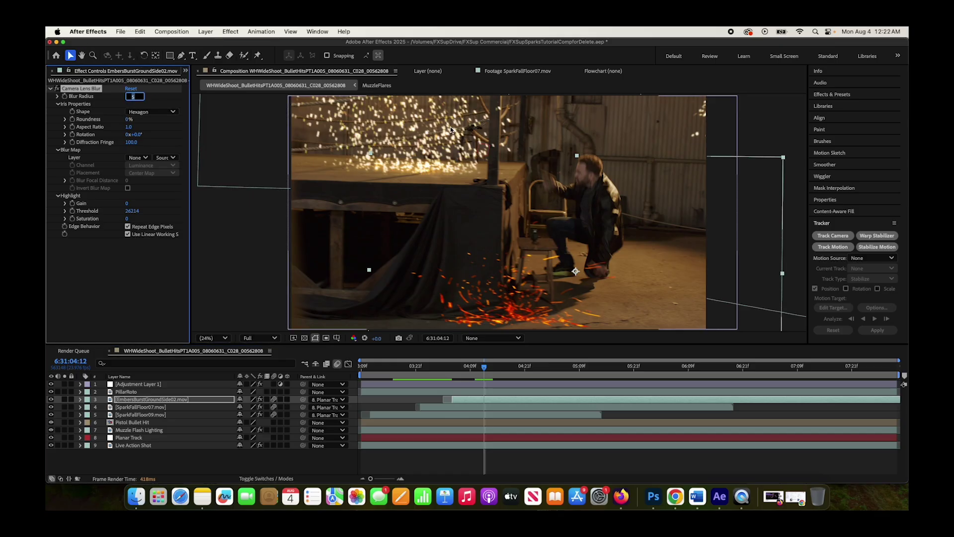
text(2)
key(Return)
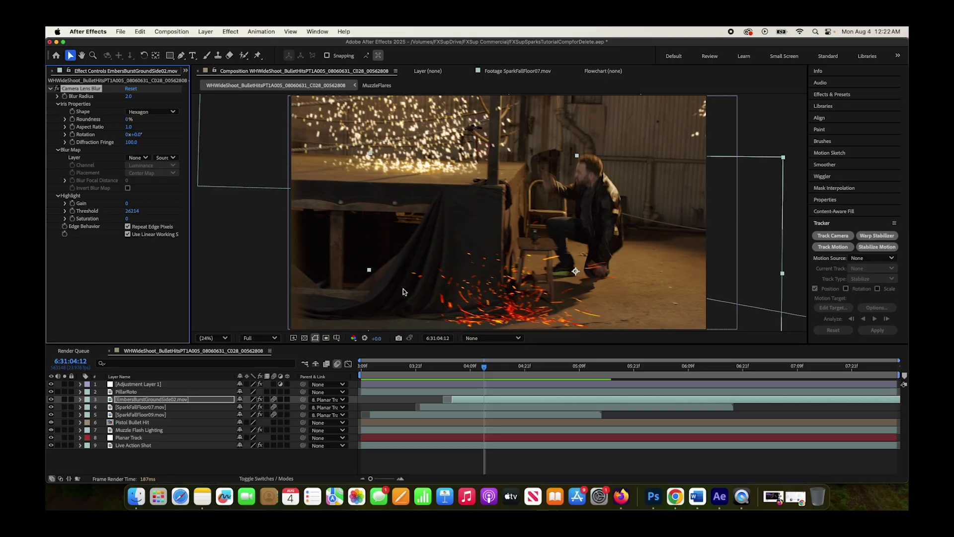
Step: Apply Hue/Saturation to EmbersBurstGroundSide02.mov with Master Saturation at -85 and preview the shot
click(231, 32)
mouse_move(258, 154)
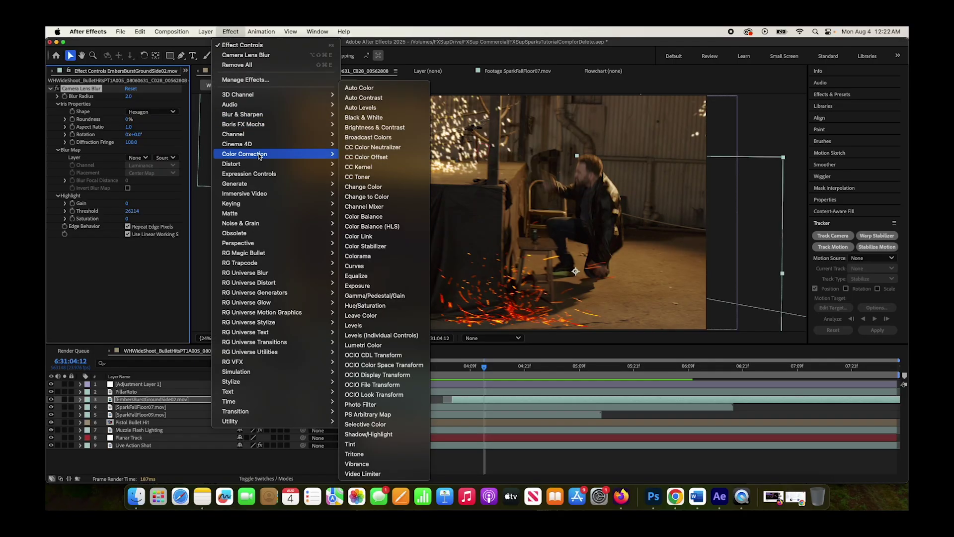
click(366, 305)
scroll(99, 288, down, 3)
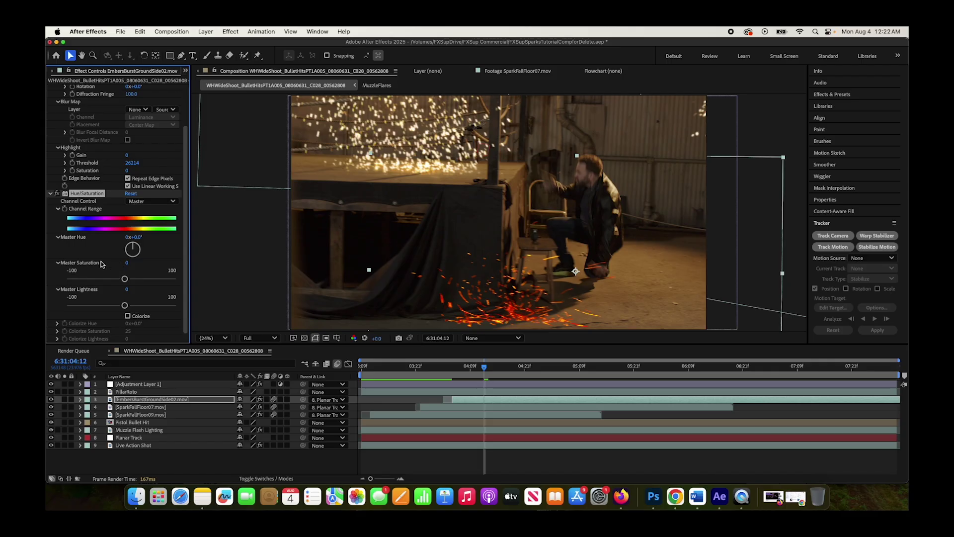
drag(125, 278, 76, 285)
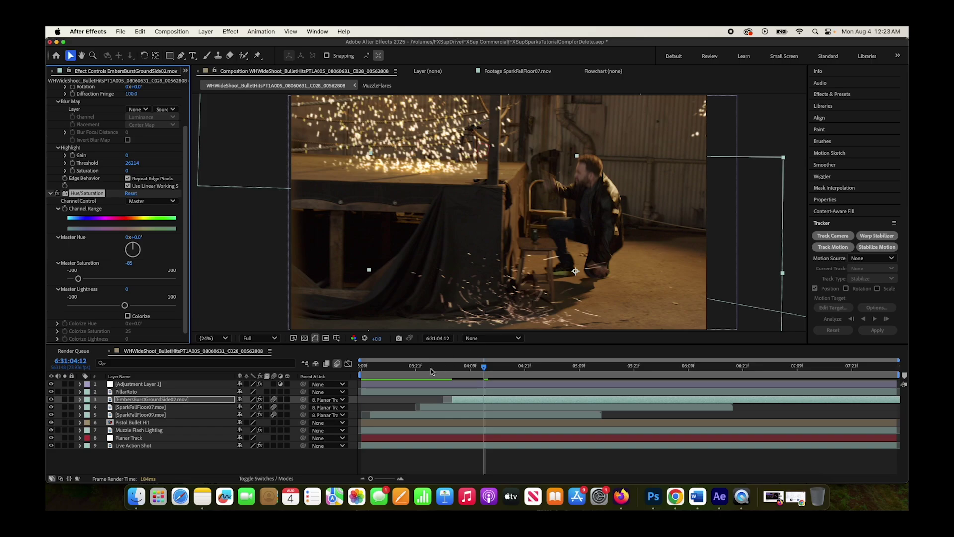
click(406, 367)
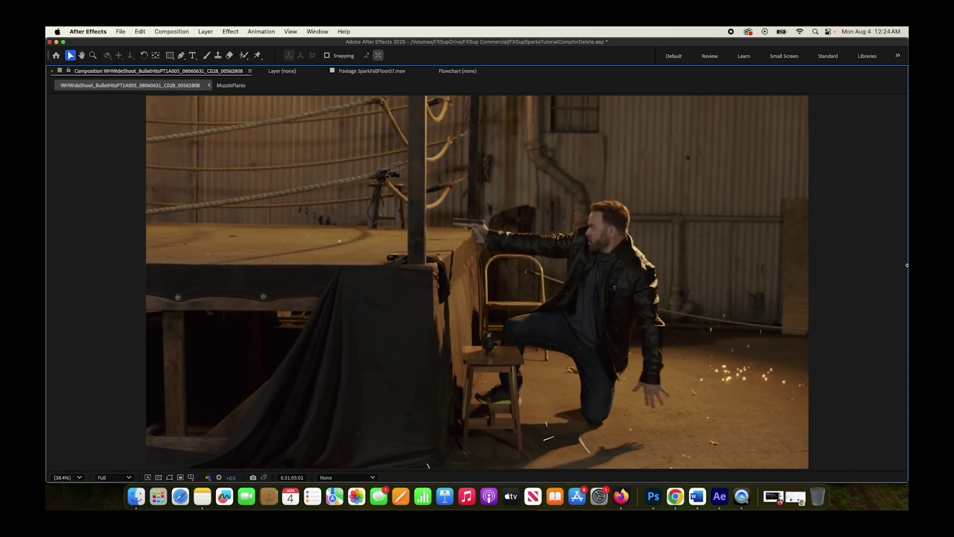
key(grave)
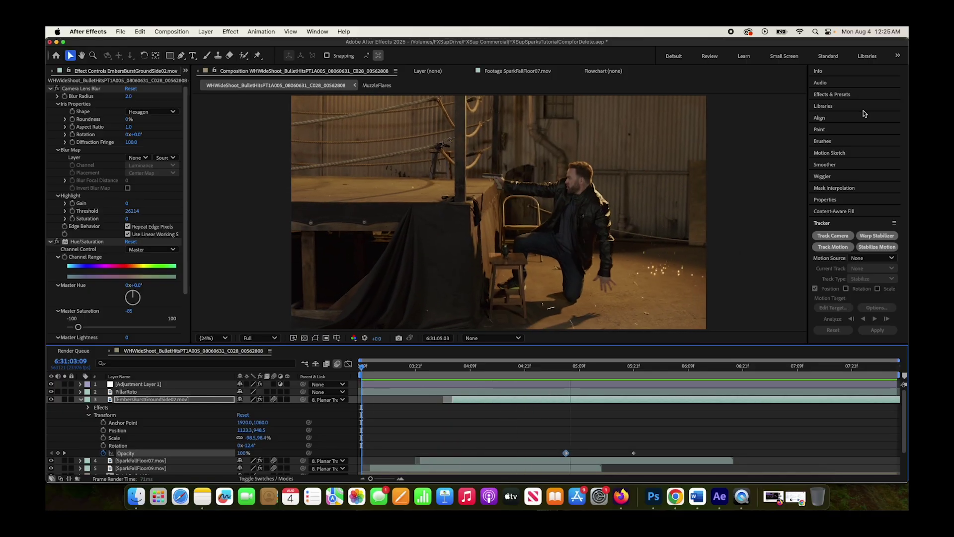
key(space)
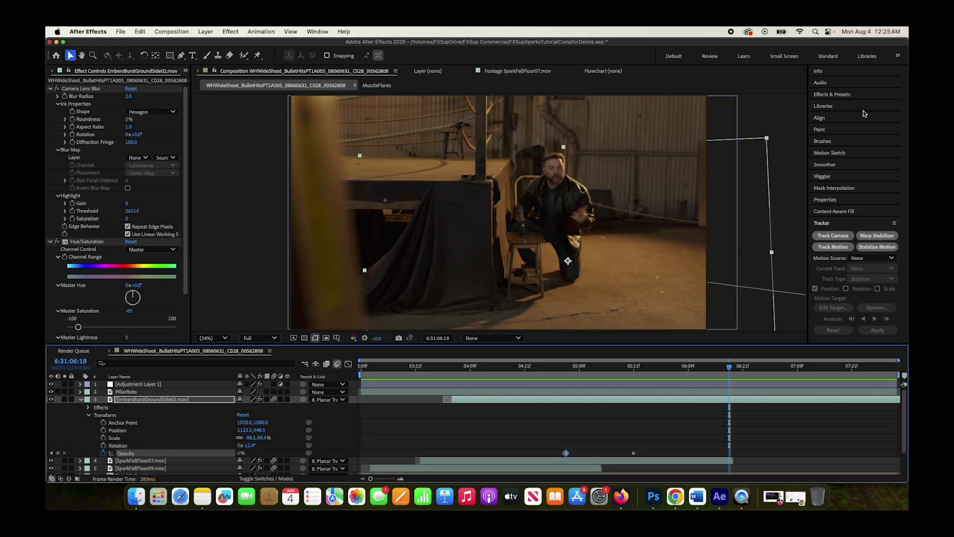
Step: Duplicate the SparkFallFloor09.mov layer and rename the copy SparkFallFloor09 GLOW
key(u)
mouse_move(462, 375)
mouse_down()
mouse_move(512, 373)
mouse_move(464, 377)
mouse_move(492, 376)
mouse_move(480, 376)
mouse_up()
click(373, 210)
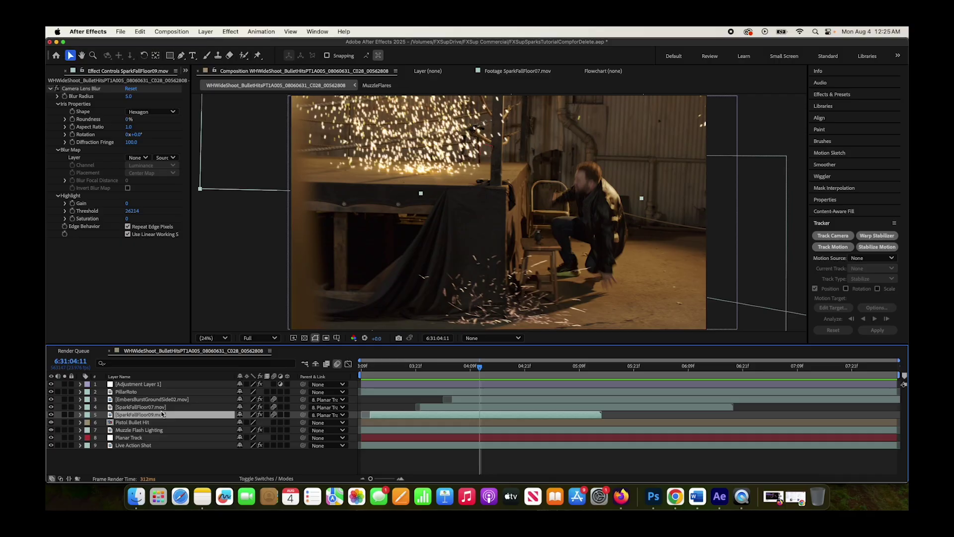
key(super+d)
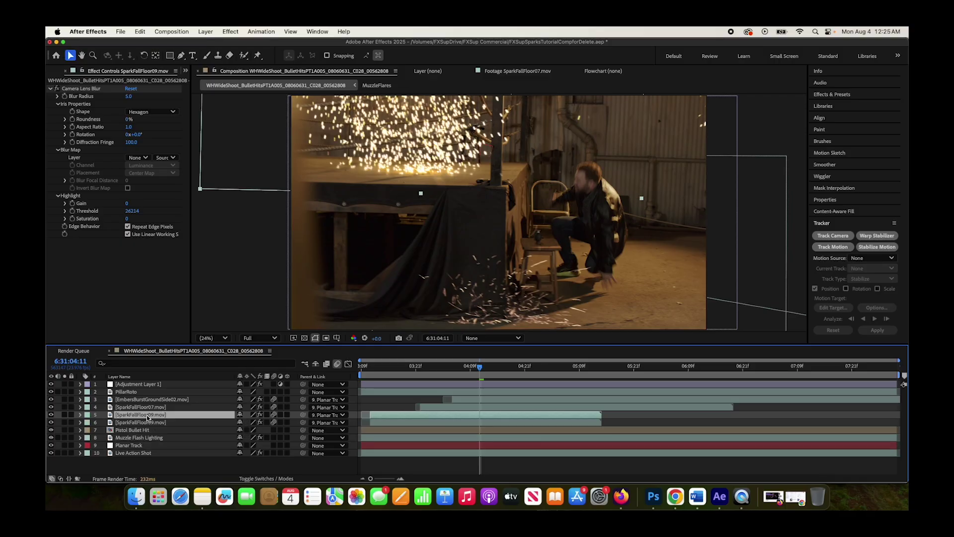
right_click(146, 415)
click(168, 454)
key(Return)
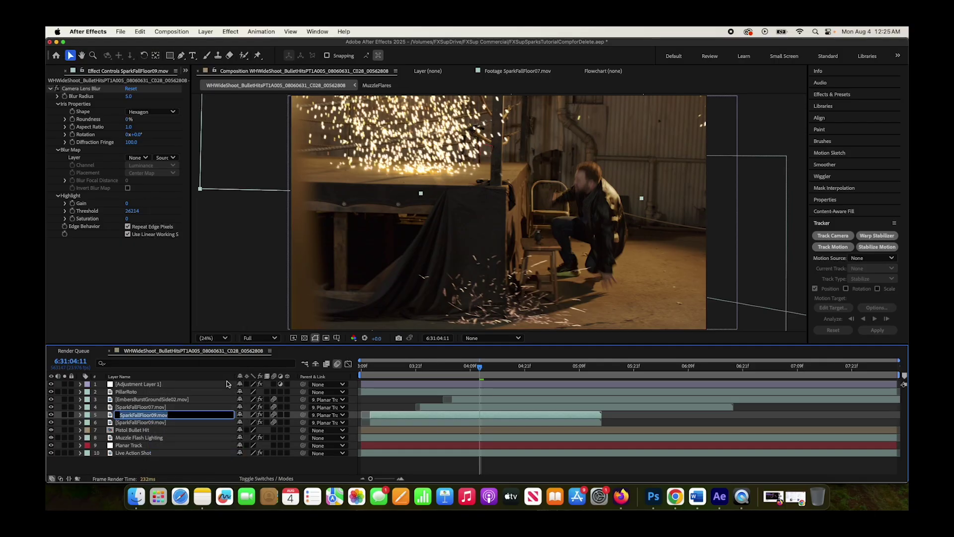
text(SparkFallFloor09 G)
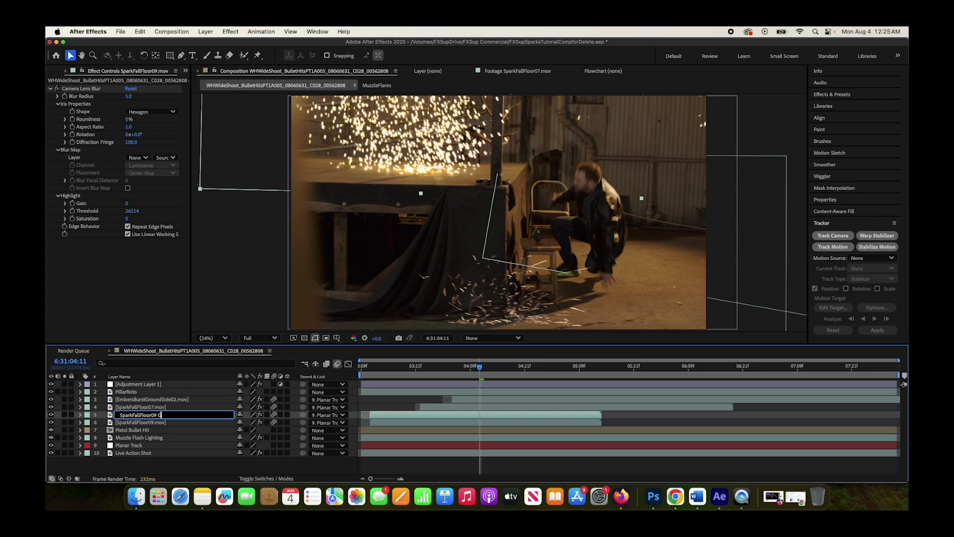
text(LOW)
key(Return)
Step: Remove Camera Lens Blur from the SparkFallFloor09 GLOW layer and set its blending mode to Add
click(99, 89)
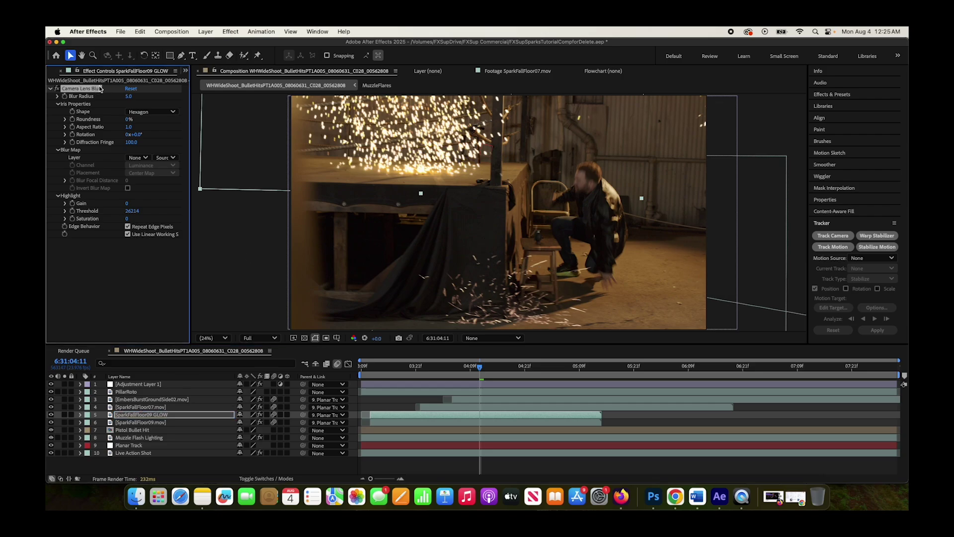
key(Delete)
key(F4)
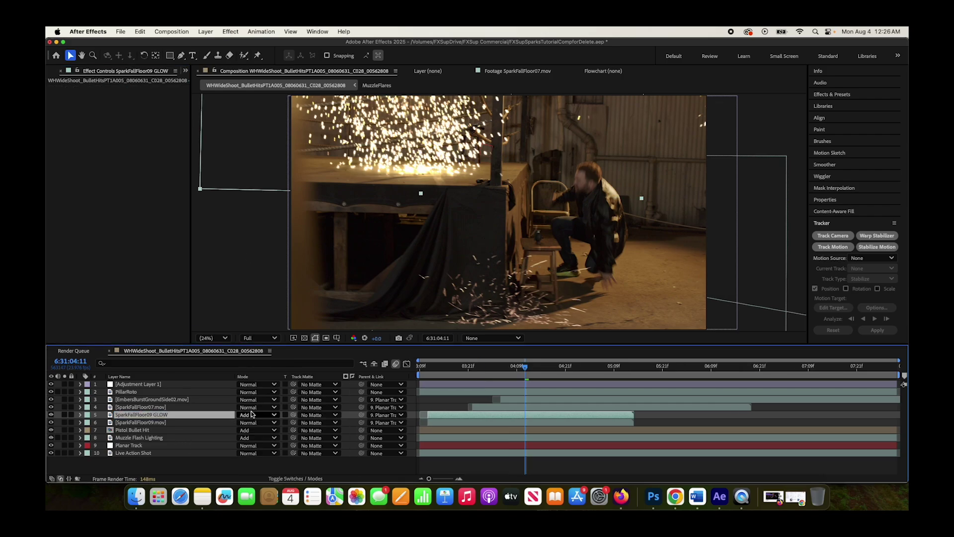
Step: Apply Fast Box Blur to the SparkFallFloor09 GLOW layer with a Blur Radius of 417
click(252, 416)
click(255, 172)
click(230, 31)
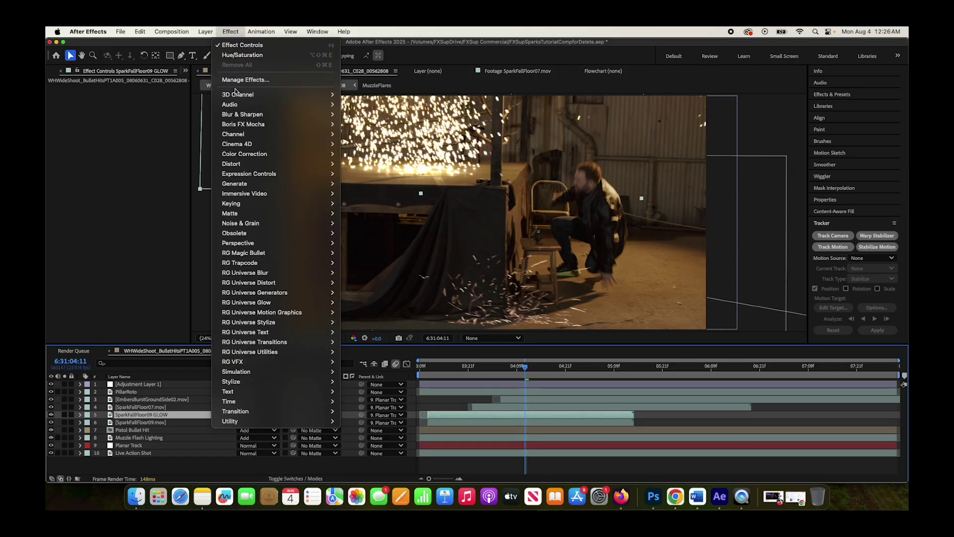
mouse_move(243, 116)
click(362, 214)
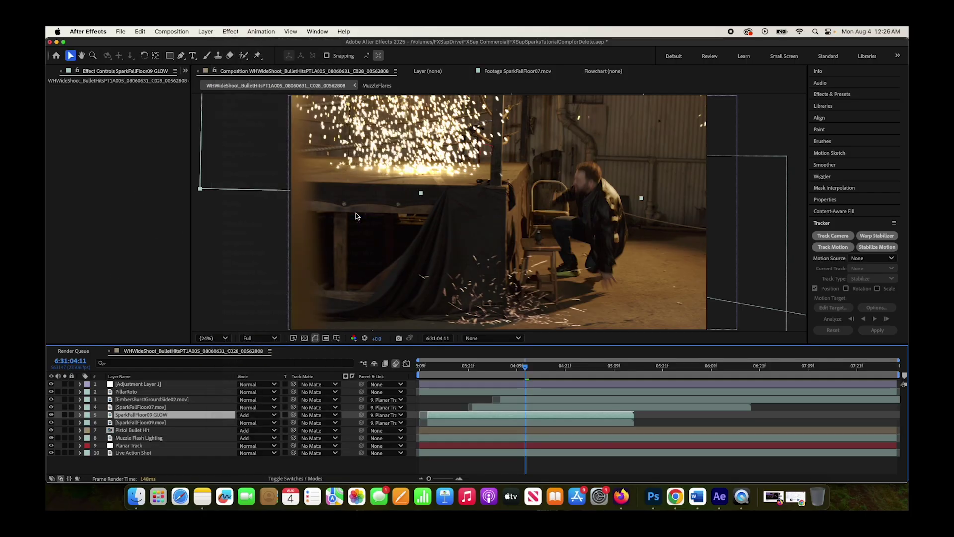
click(128, 97)
drag(128, 97, 305, 87)
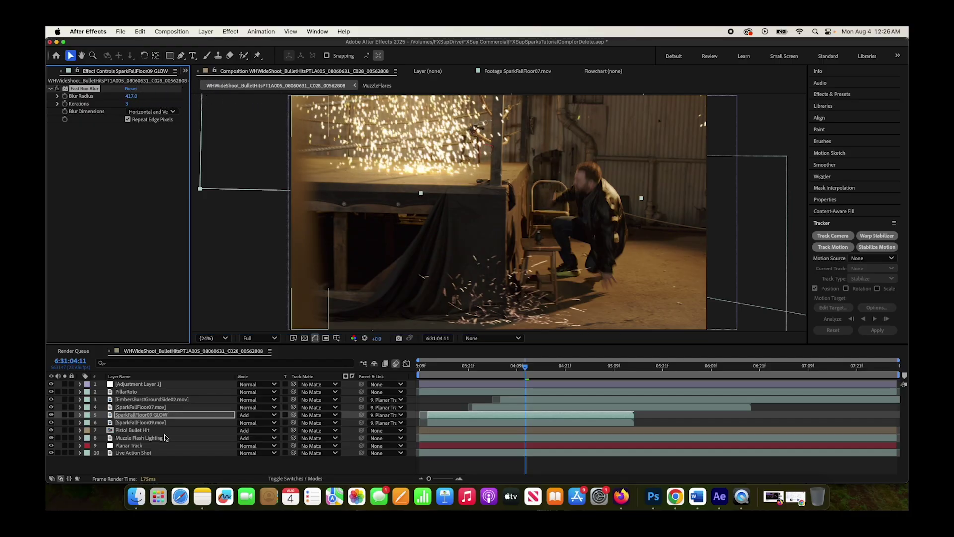
Step: Solo the SparkFallFloor09 GLOW layer and pre-compose it as SparkFallFloor09 GLOW Comp 1, leaving all attributes in the current composition
click(64, 415)
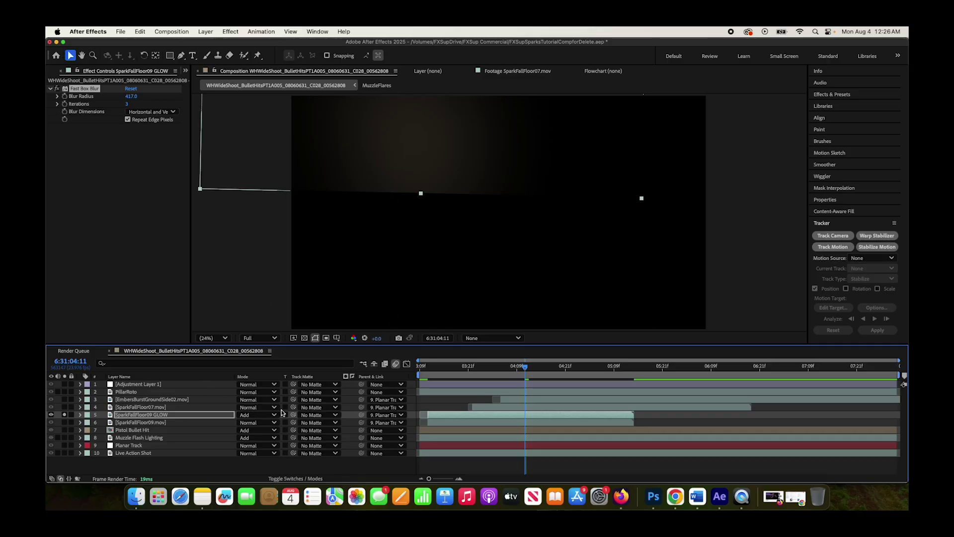
click(306, 478)
right_click(175, 417)
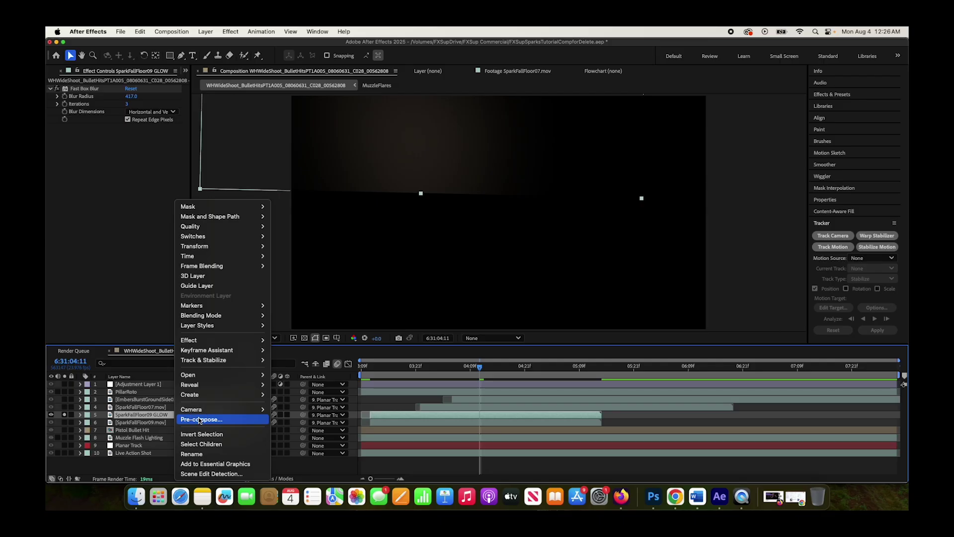
click(198, 418)
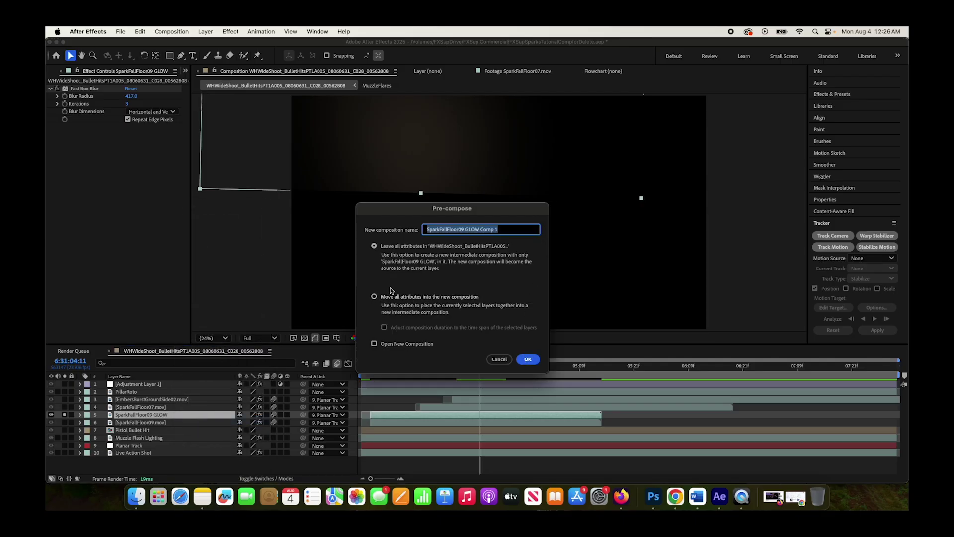
click(525, 359)
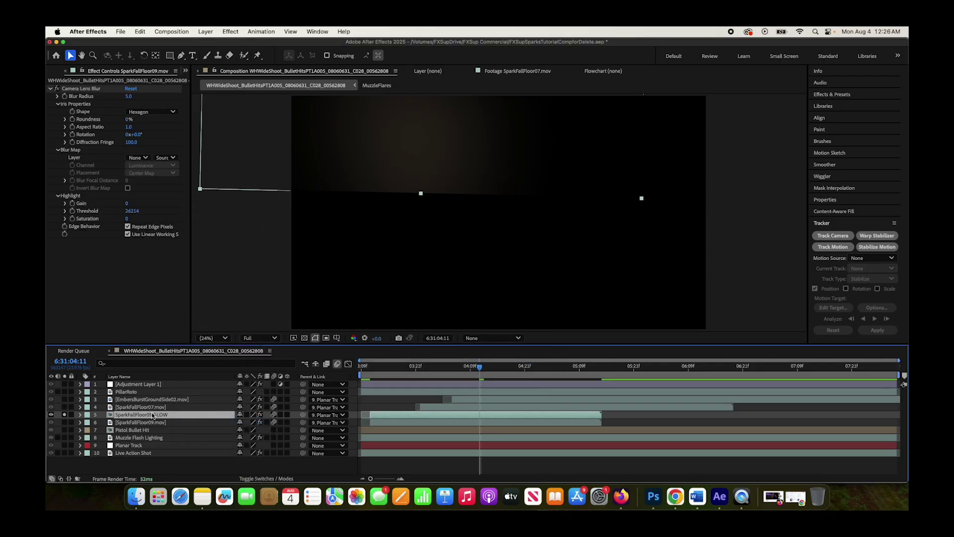
Step: Collapse transformations on the SparkFallFloor09 GLOW precomp, unsolo it and compare the shot with and without the glow
click(247, 415)
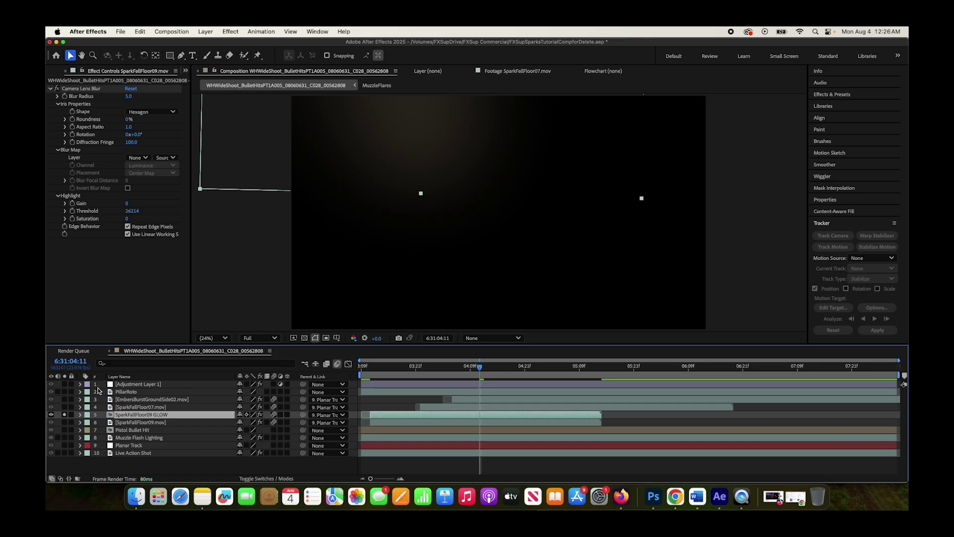
click(65, 415)
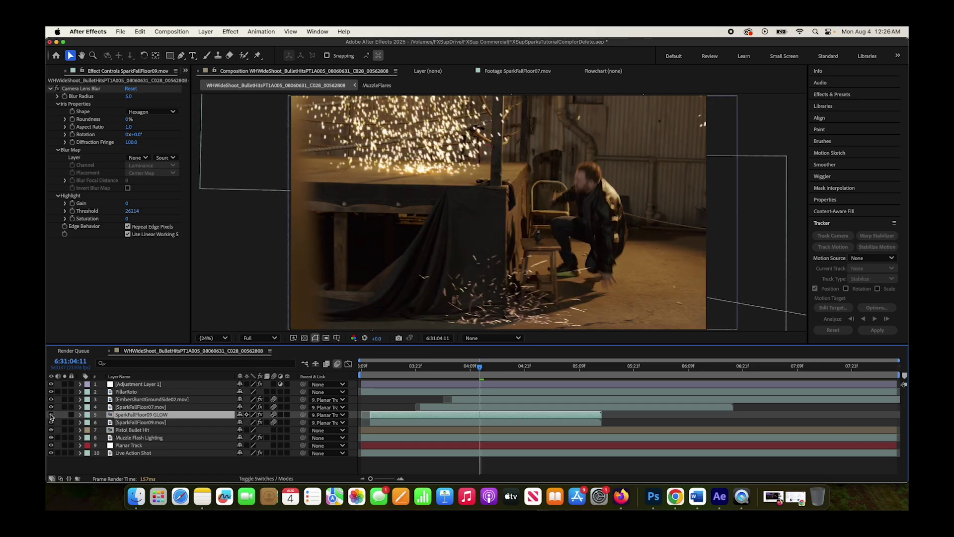
click(50, 415)
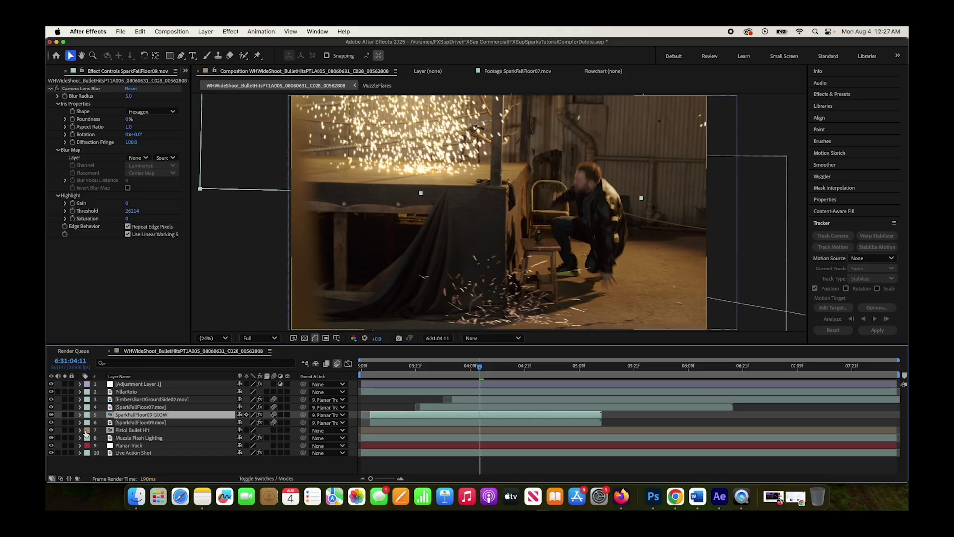
Step: Duplicate the SparkFallFloor07.mov layer and rename the copy SparkFallFloor07 GLOW
click(148, 407)
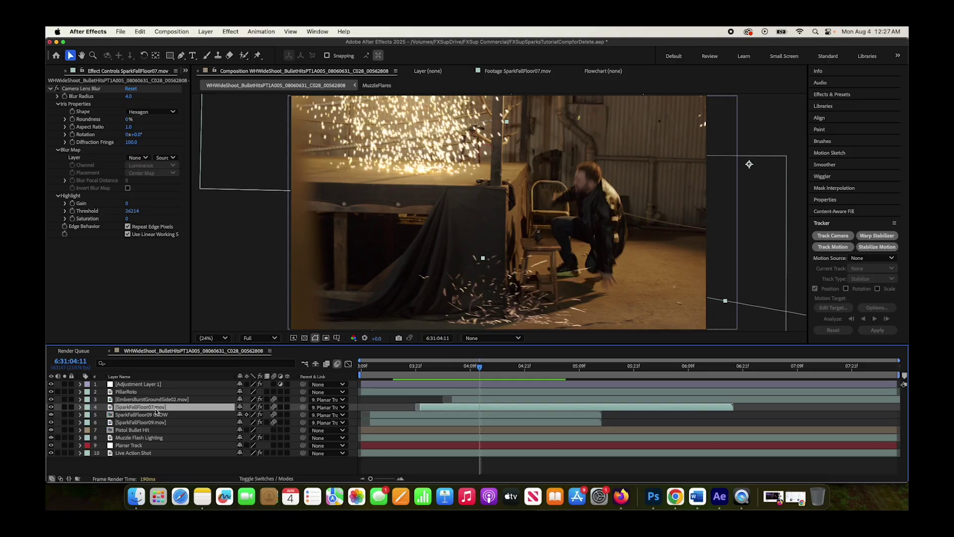
key(super+d)
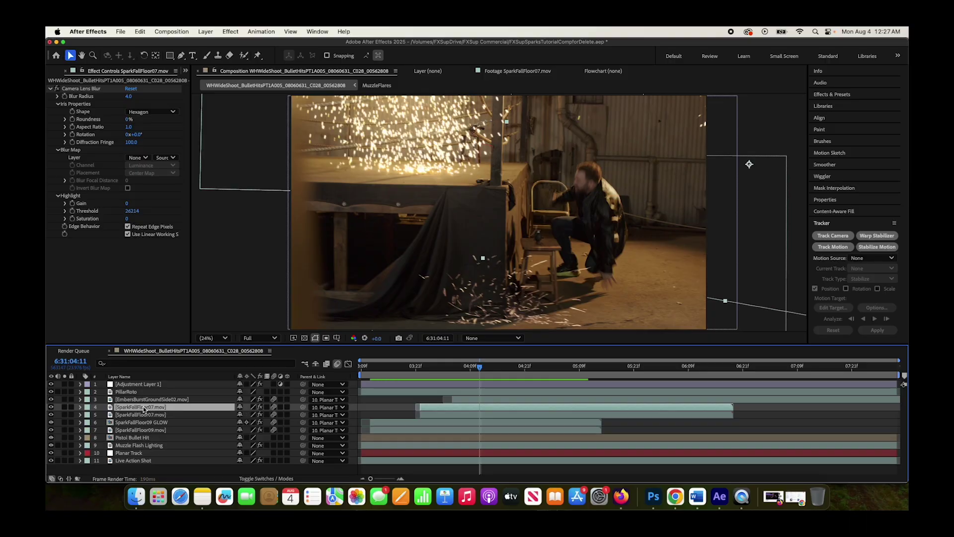
right_click(148, 408)
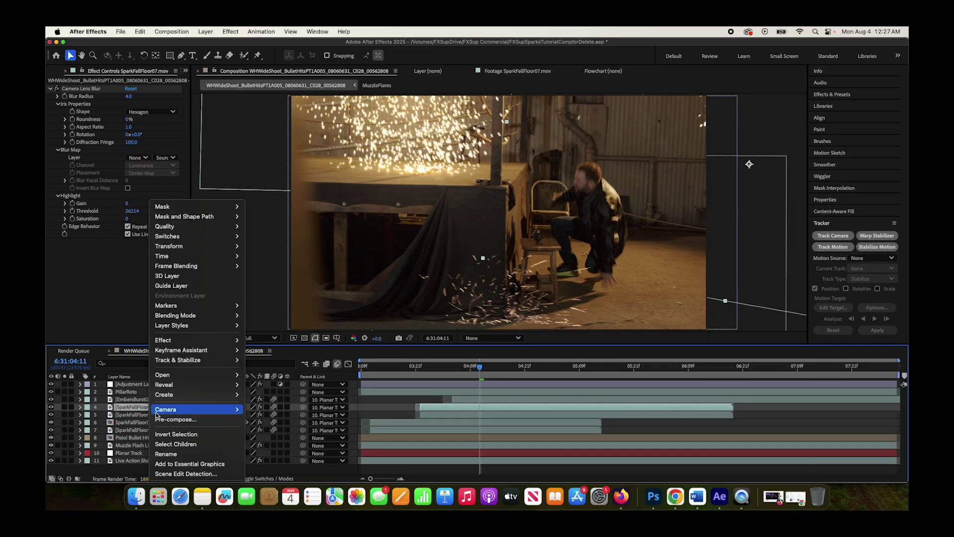
click(166, 453)
key(Return)
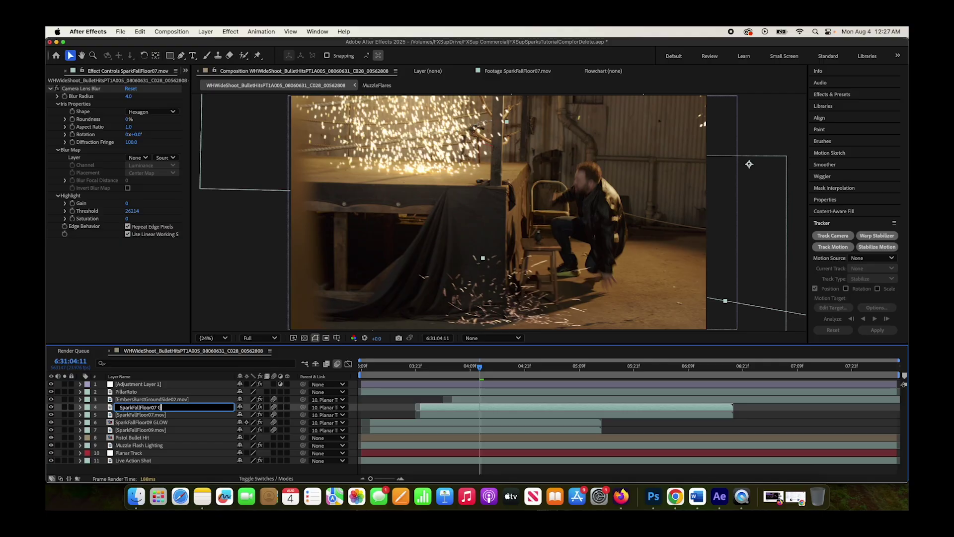
text(GLOW)
key(Return)
Step: Replace the Camera Lens Blur on the SparkFallFloor07 GLOW layer with a Fast Box Blur
click(73, 89)
key(Delete)
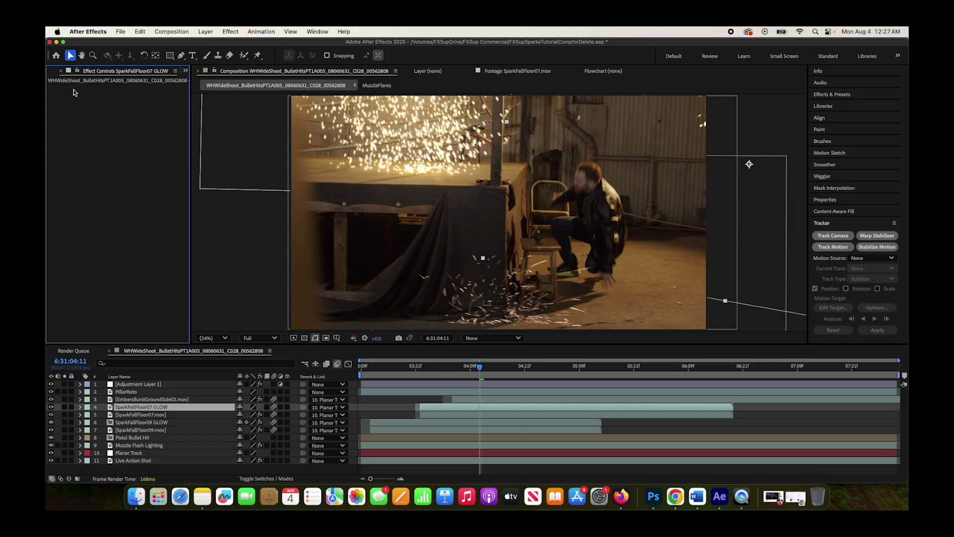
click(230, 32)
click(236, 58)
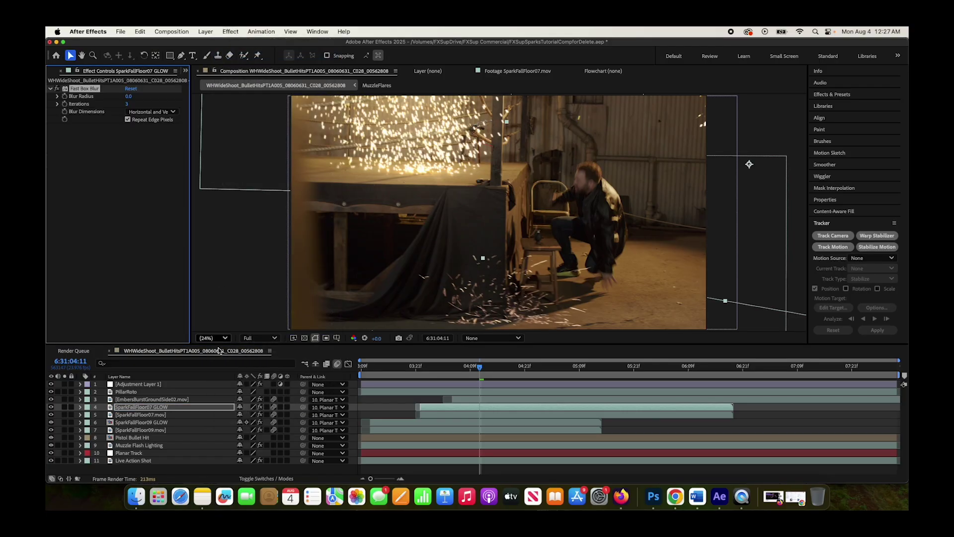
Step: Go to a frame around 6:31:04:21 and set the SparkFallFloor07 GLOW layer's blending mode to Add
drag(490, 366, 524, 367)
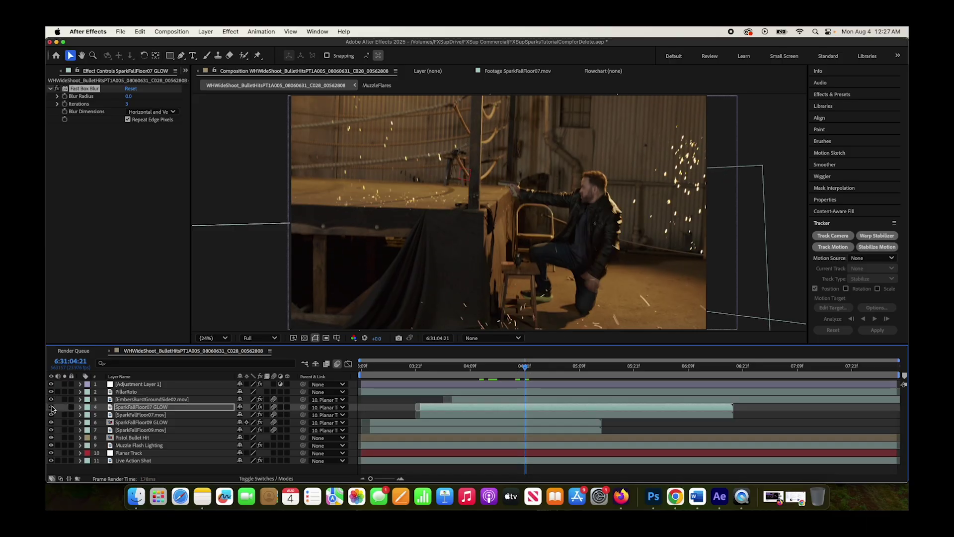
click(258, 479)
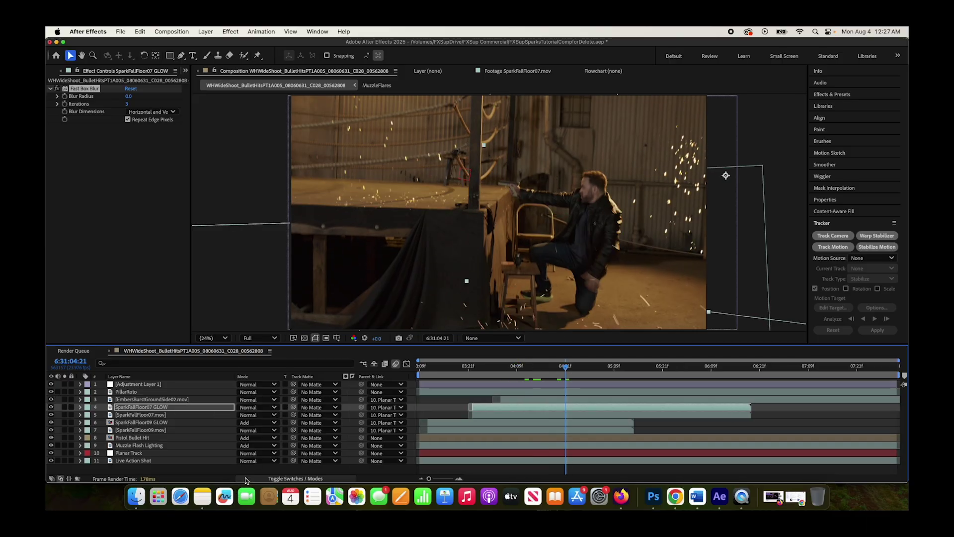
click(250, 408)
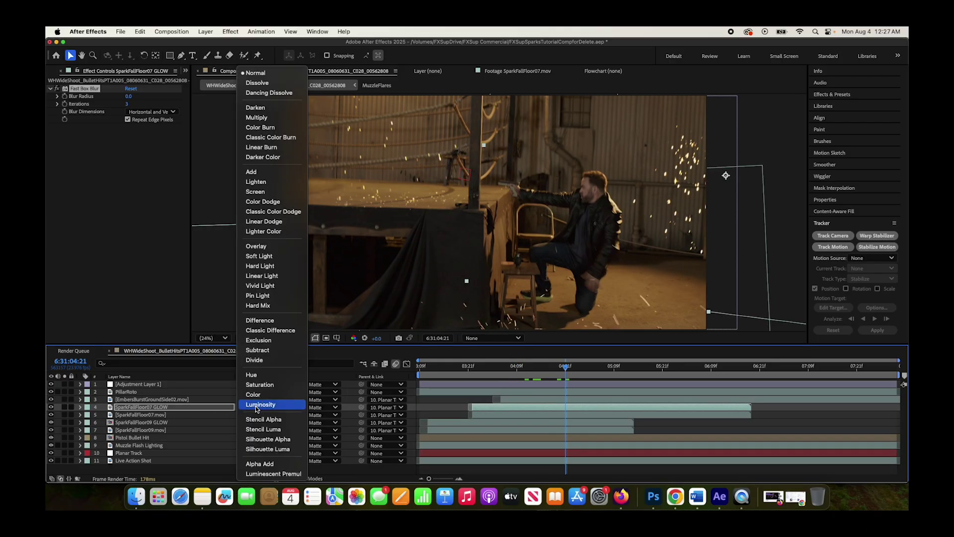
click(259, 170)
Step: Set the SparkFallFloor07 GLOW layer's Fast Box Blur Radius to 46, checking the glow with the layer hidden and soloed
click(129, 96)
mouse_move(129, 96)
mouse_down()
mouse_move(164, 90)
mouse_move(132, 97)
mouse_move(140, 96)
mouse_up()
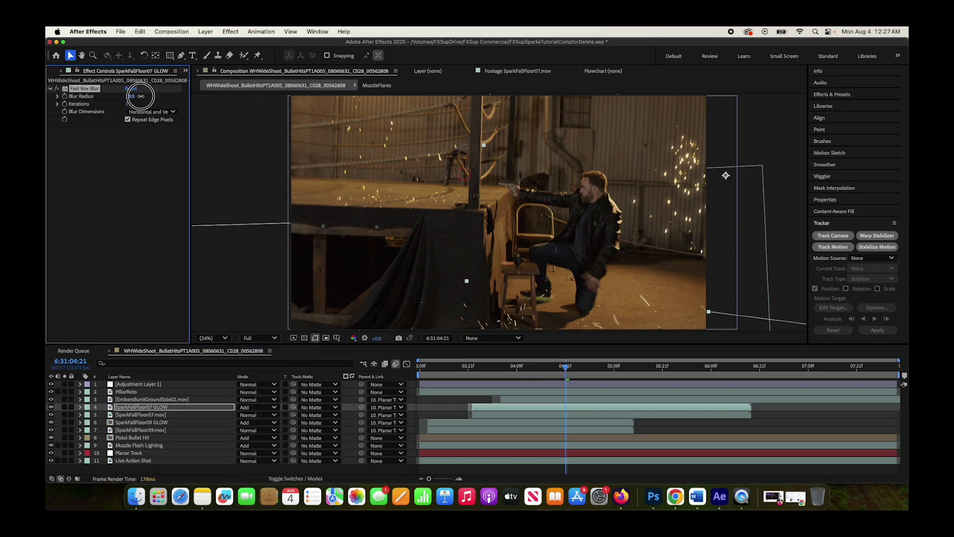
click(52, 407)
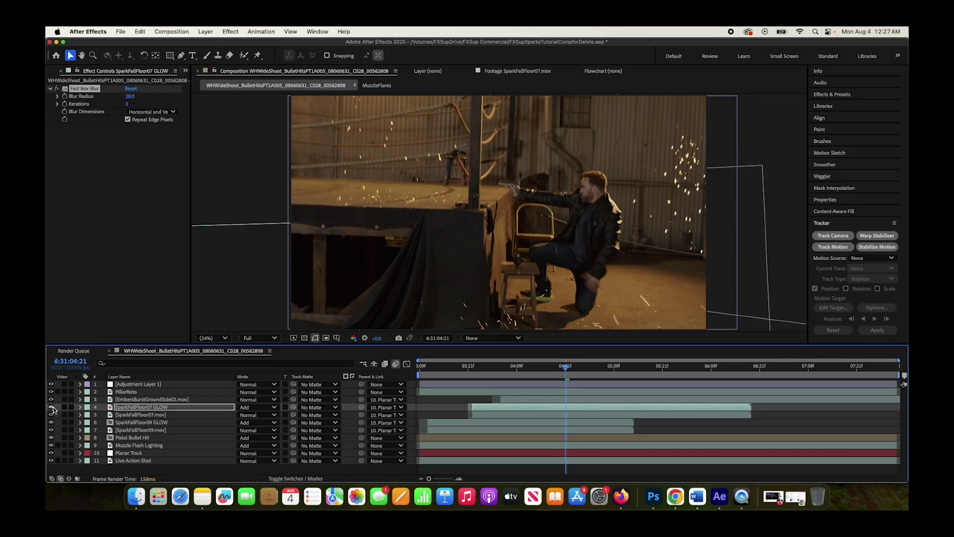
click(52, 407)
click(52, 407)
click(52, 408)
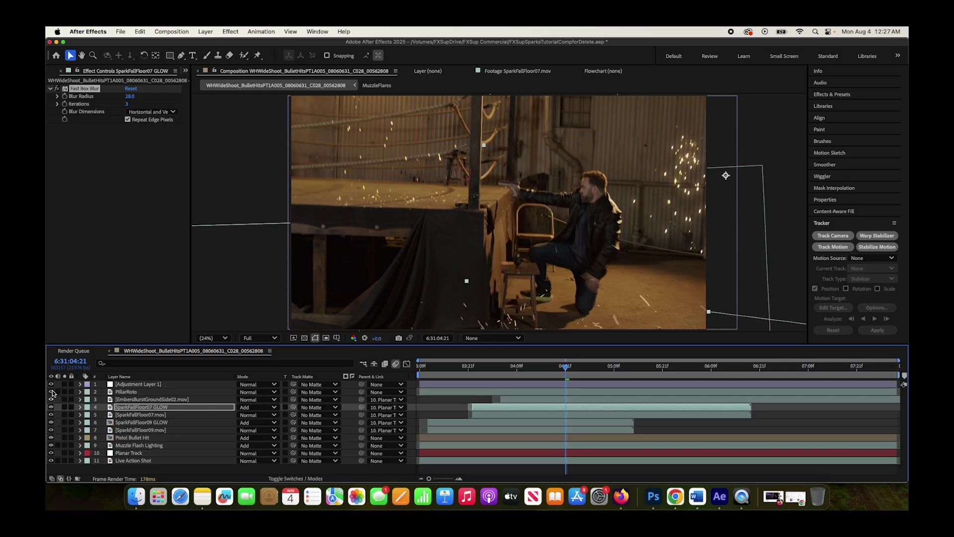
drag(130, 97, 143, 96)
click(64, 407)
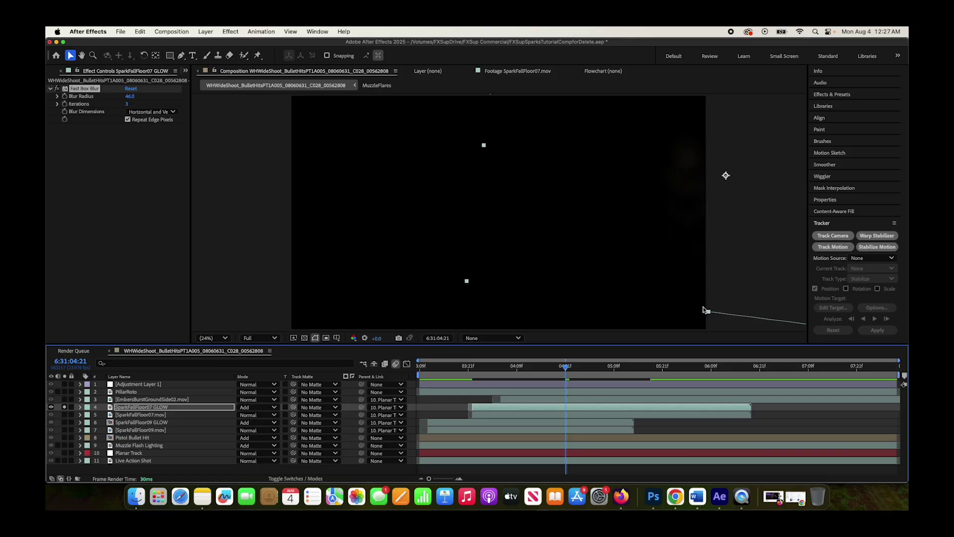
click(64, 407)
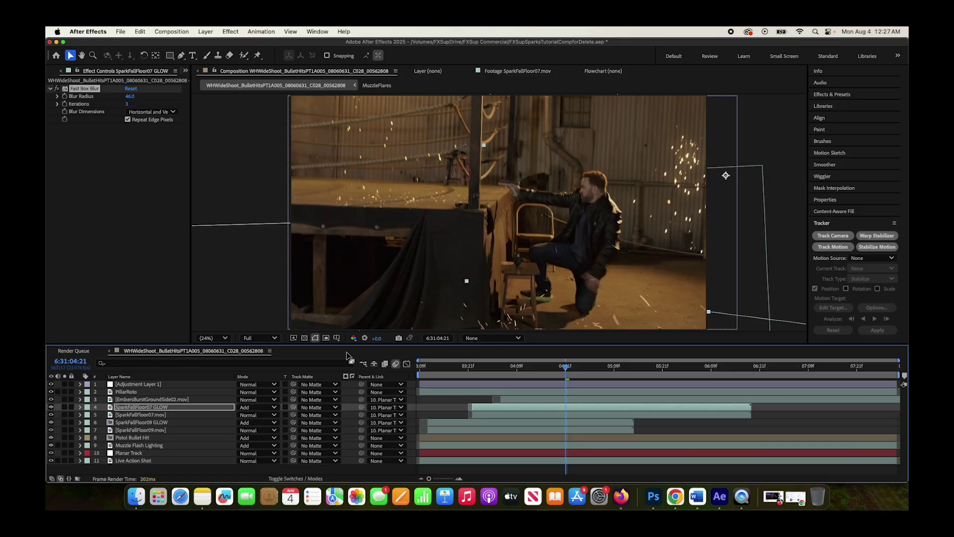
Step: Go to frame 6:31:04:12, duplicate EmbersBurstGroundSide02.mov and rename the copy EmbersBurstGroundSide02 GLOW
drag(490, 368, 481, 367)
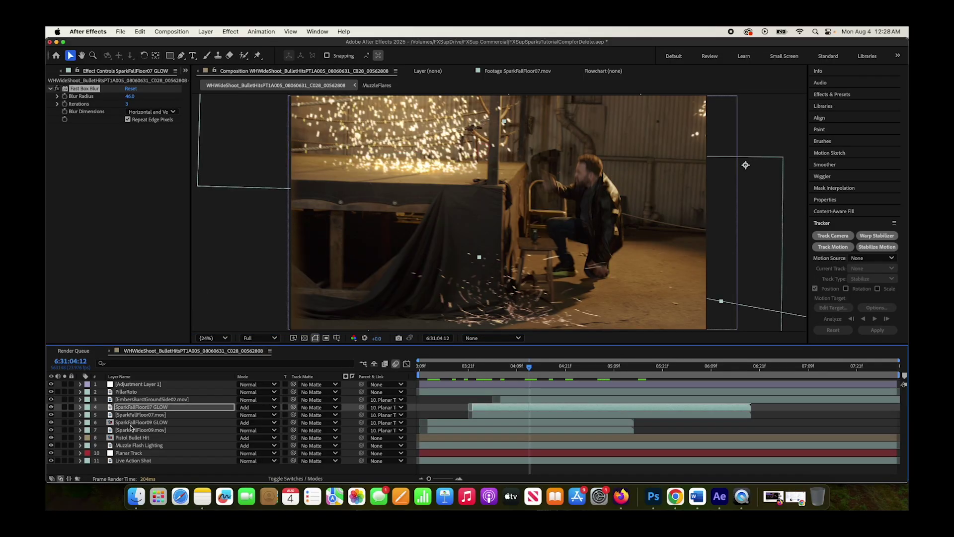
click(137, 421)
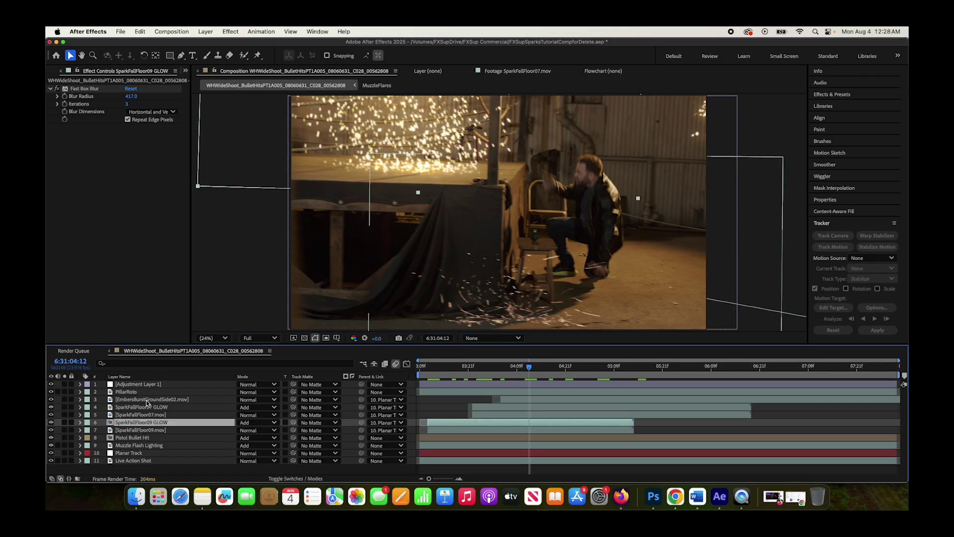
click(513, 310)
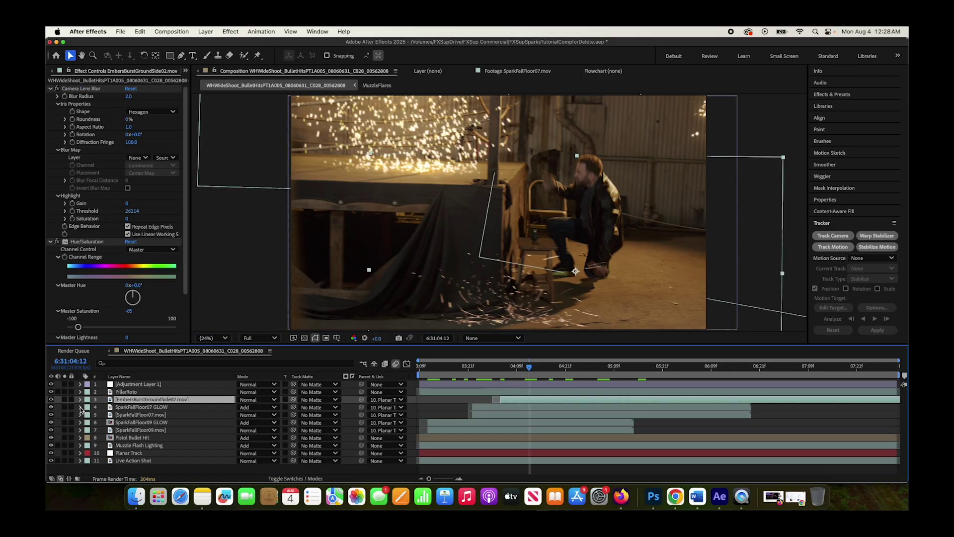
click(139, 399)
key(super+d)
right_click(139, 399)
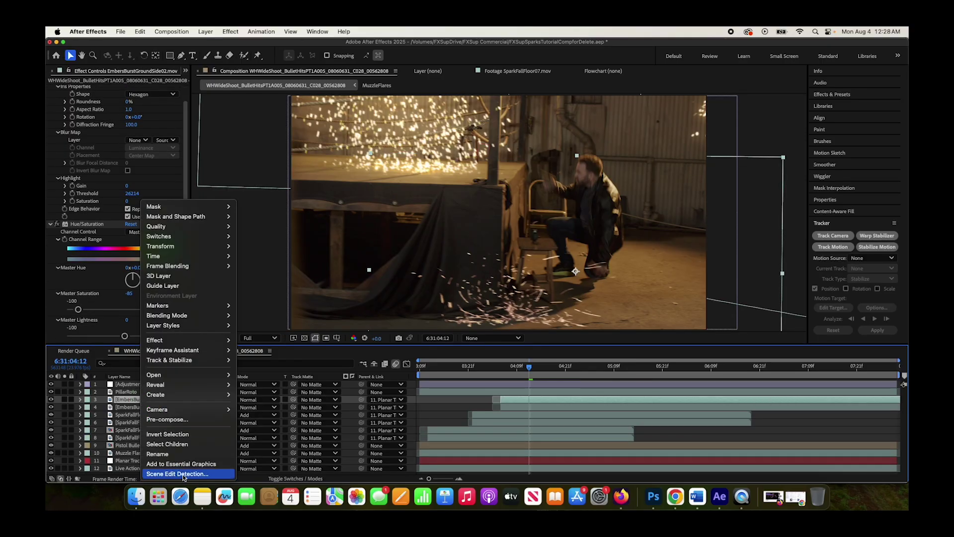
click(176, 453)
click(193, 399)
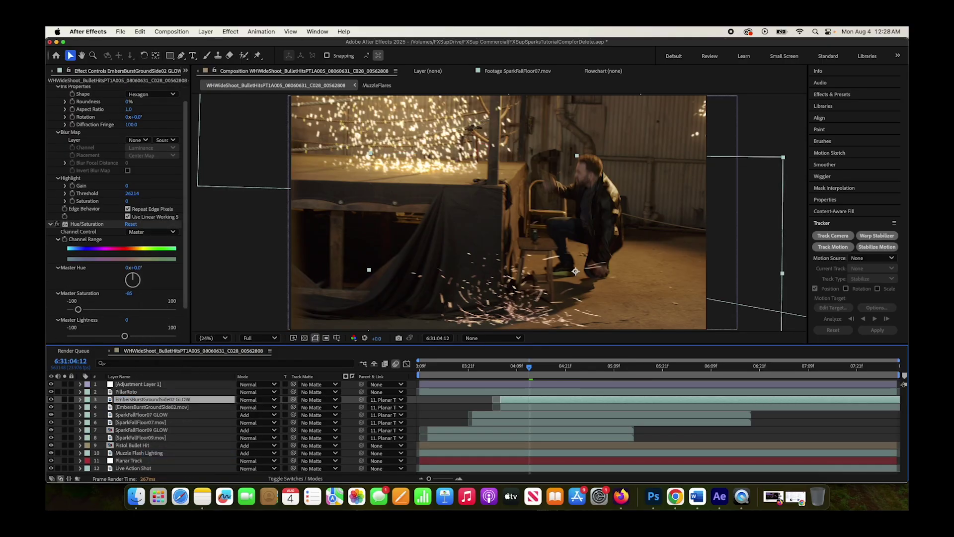
Step: Set the EmbersBurstGroundSide02 GLOW layer's blending mode to Add and remove its Camera Lens Blur effect
click(256, 399)
click(246, 171)
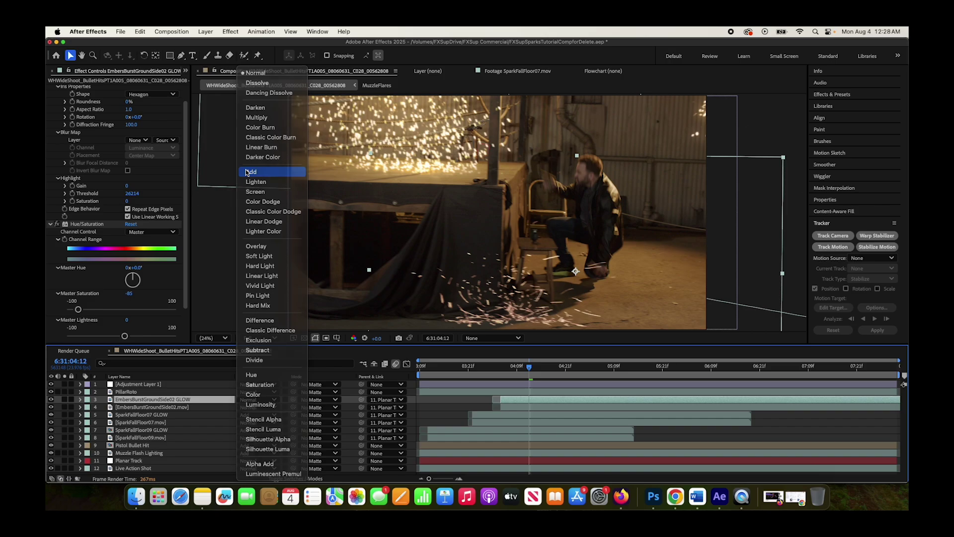
scroll(81, 227, up, 1)
click(85, 228)
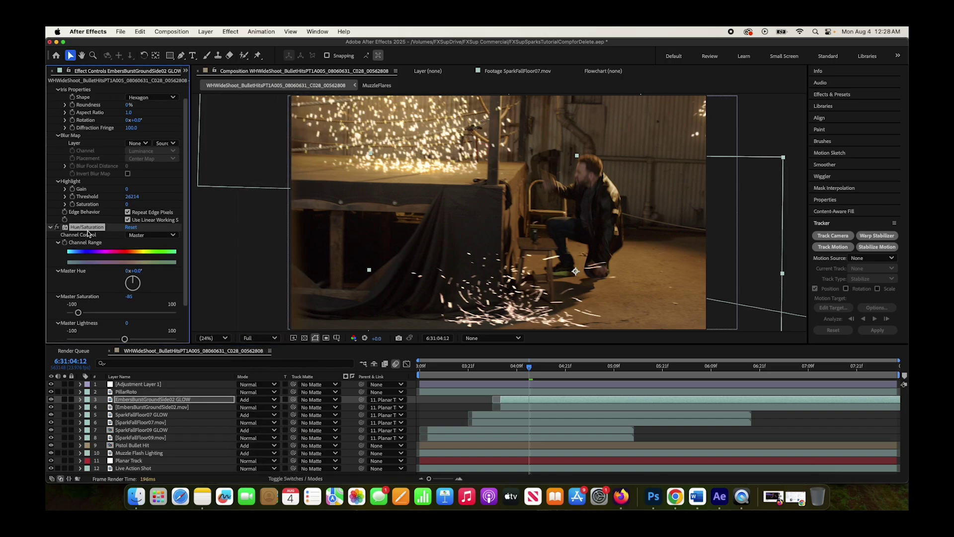
scroll(92, 230, up, 2)
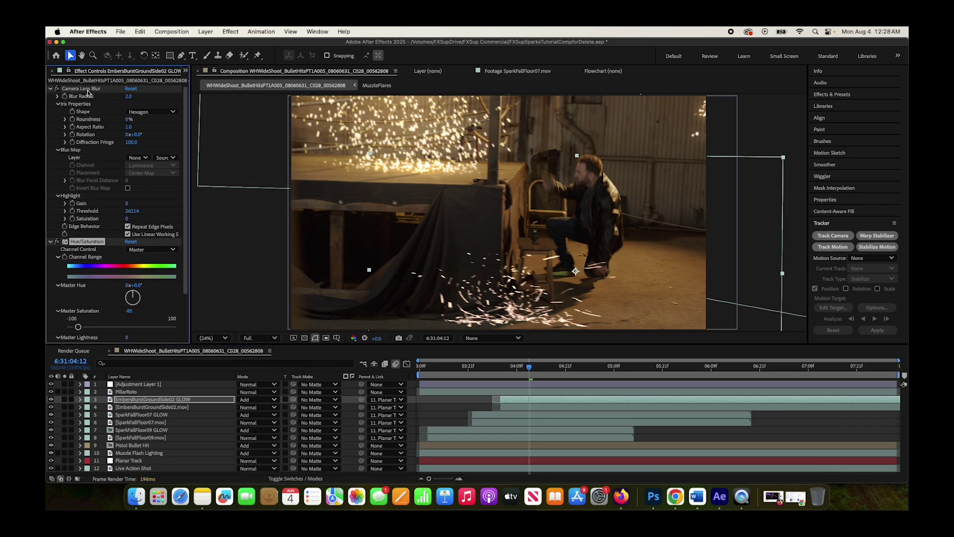
click(87, 89)
key(Delete)
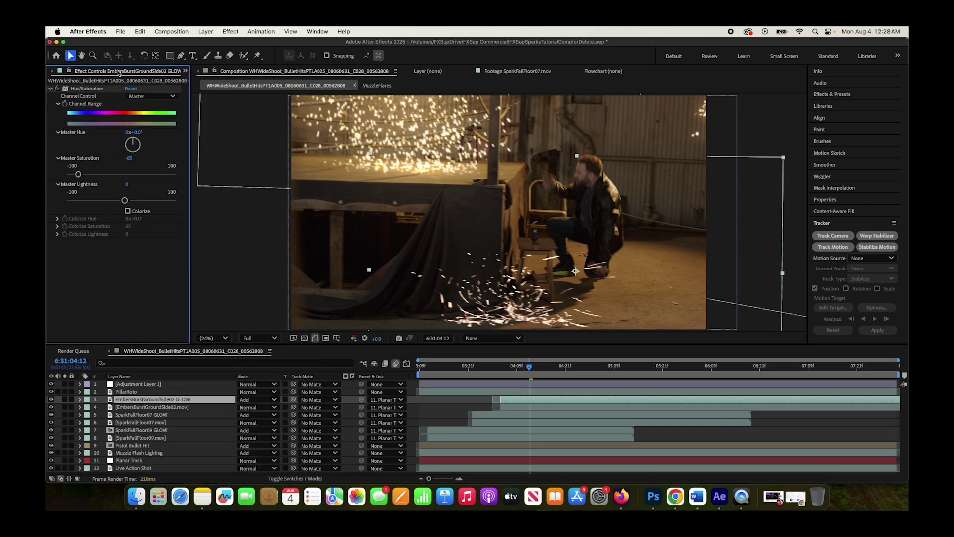
Step: Apply Fast Box Blur to the EmbersBurstGroundSide02 GLOW layer with a Blur Radius of 30
click(231, 32)
click(250, 56)
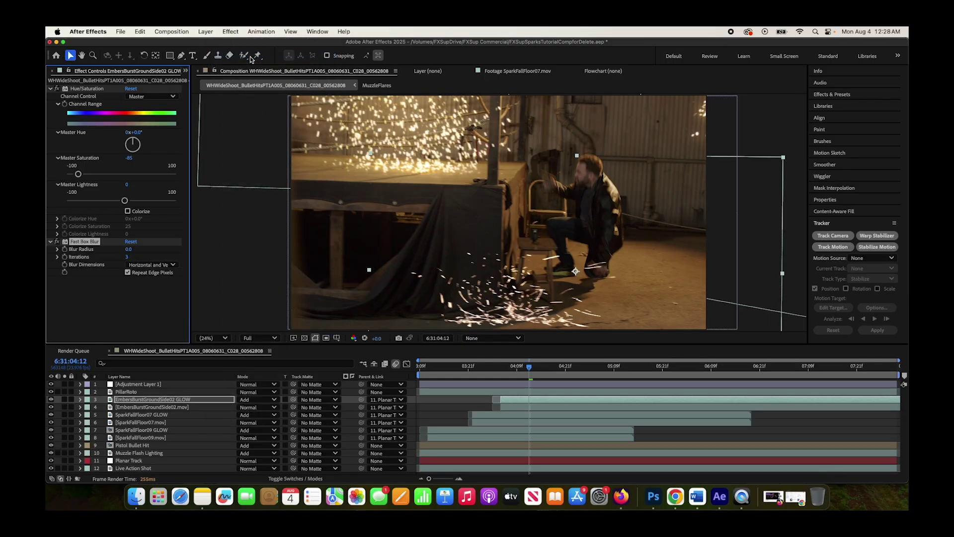
drag(129, 251, 105, 257)
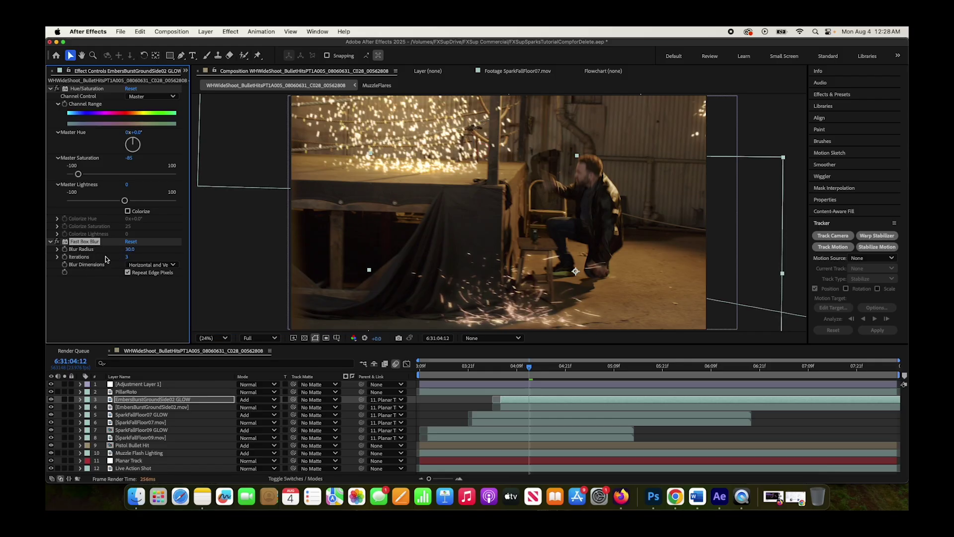